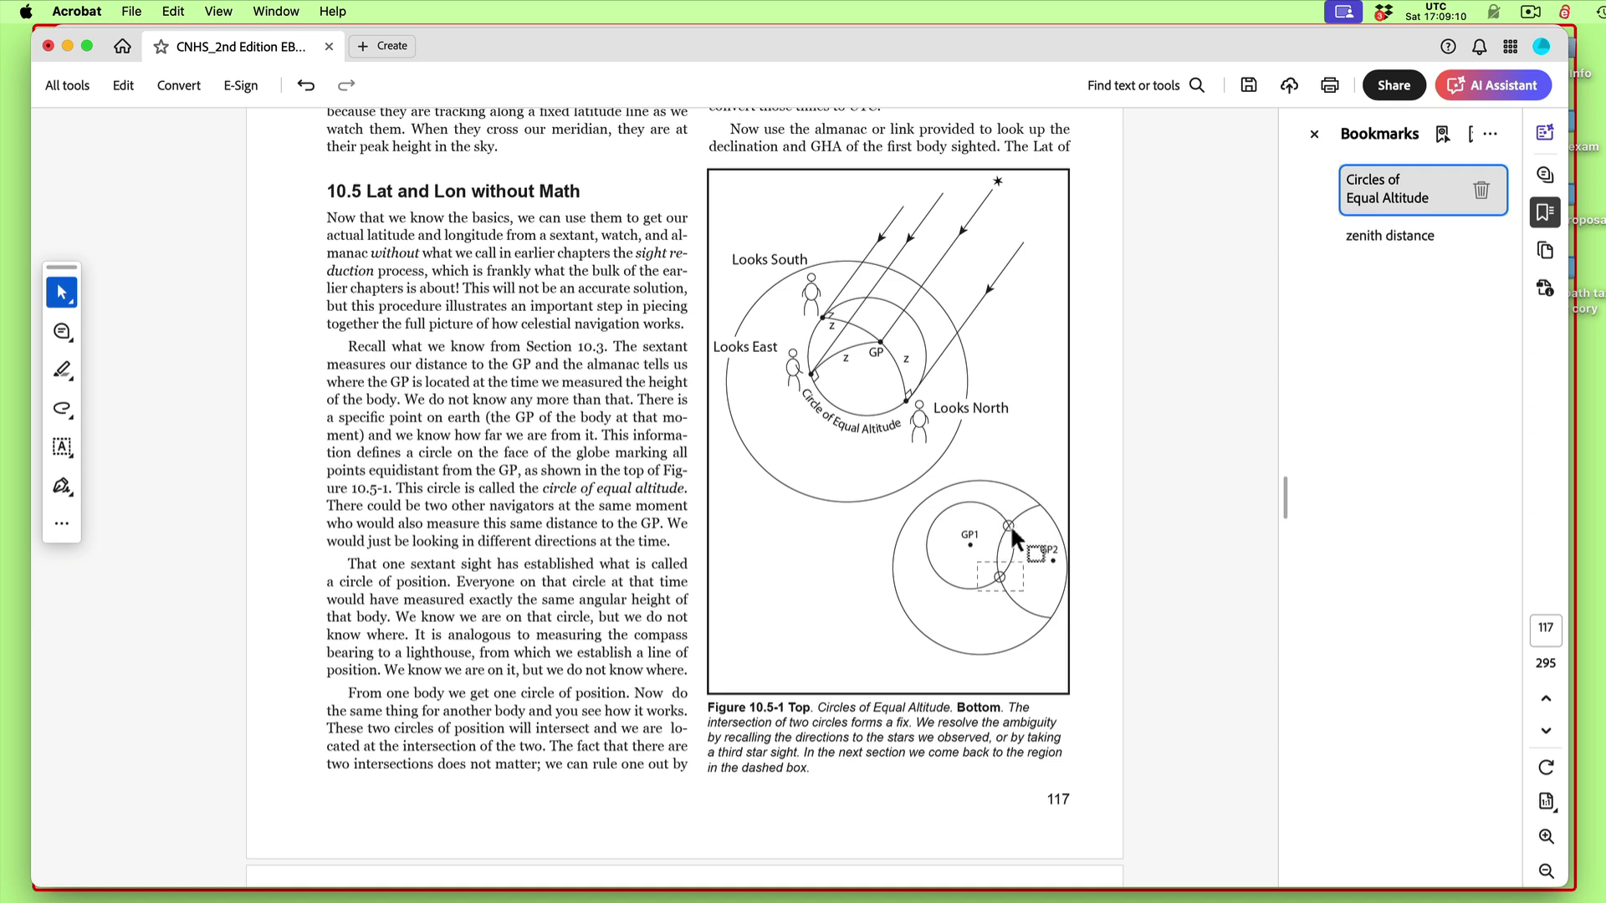
Bring up Chrome's Starpath Celestial Navigation listing, then minimize Chrome to reveal the Vega-Venus worksheet
left_click_drag(1010, 523, 903, 560)
key("super+Tab")
left_click_drag(1159, 830, 1157, 175)
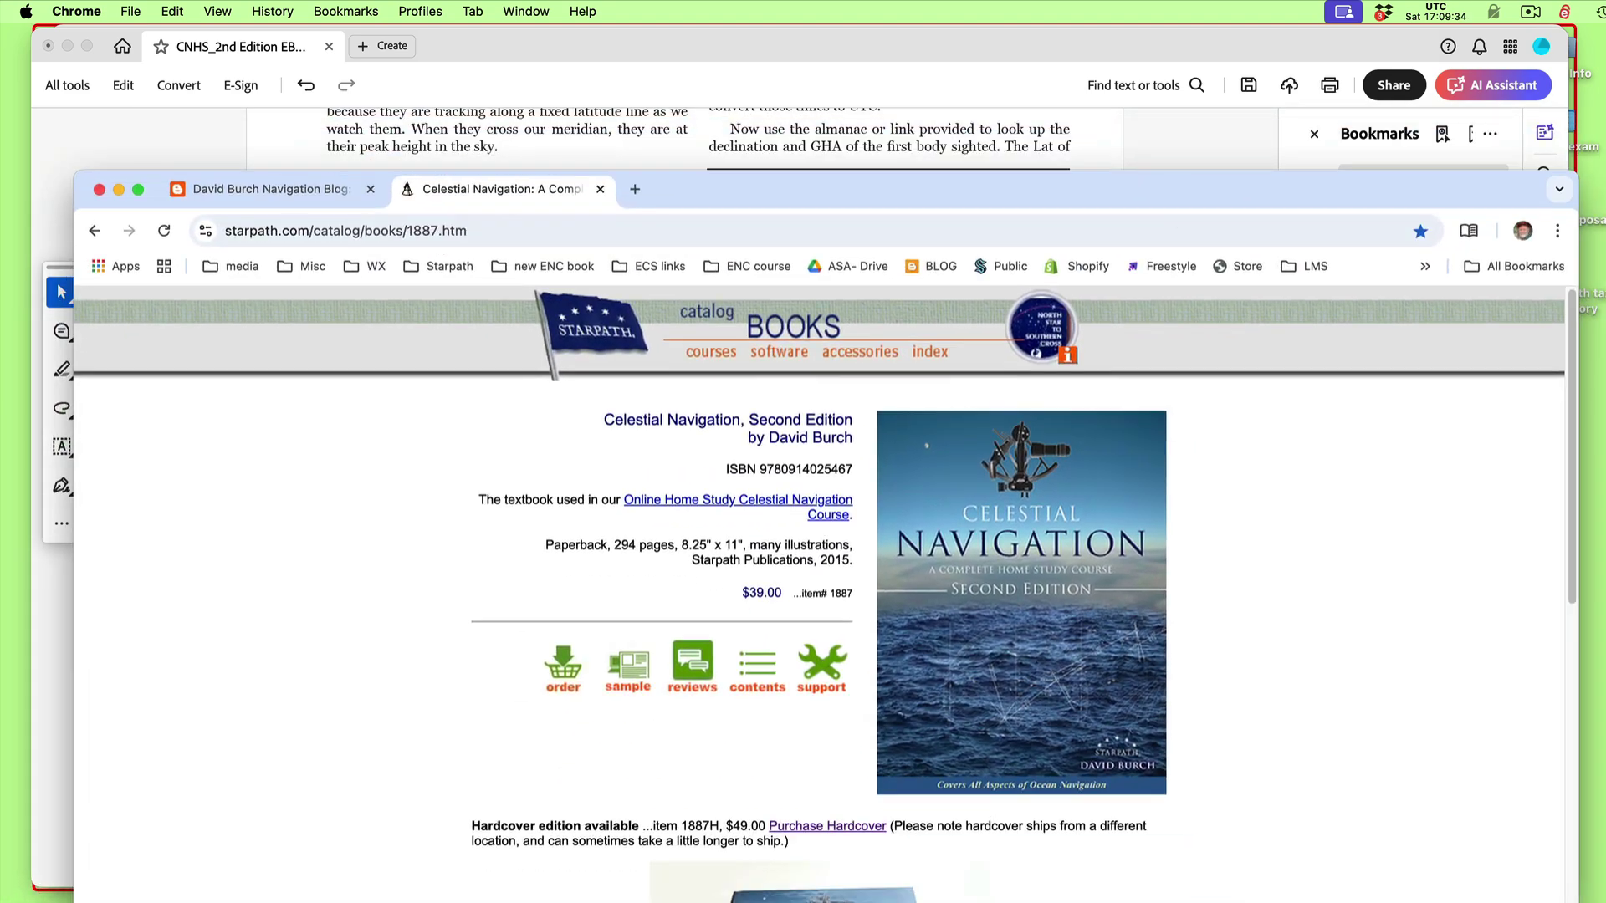
key("super+Tab")
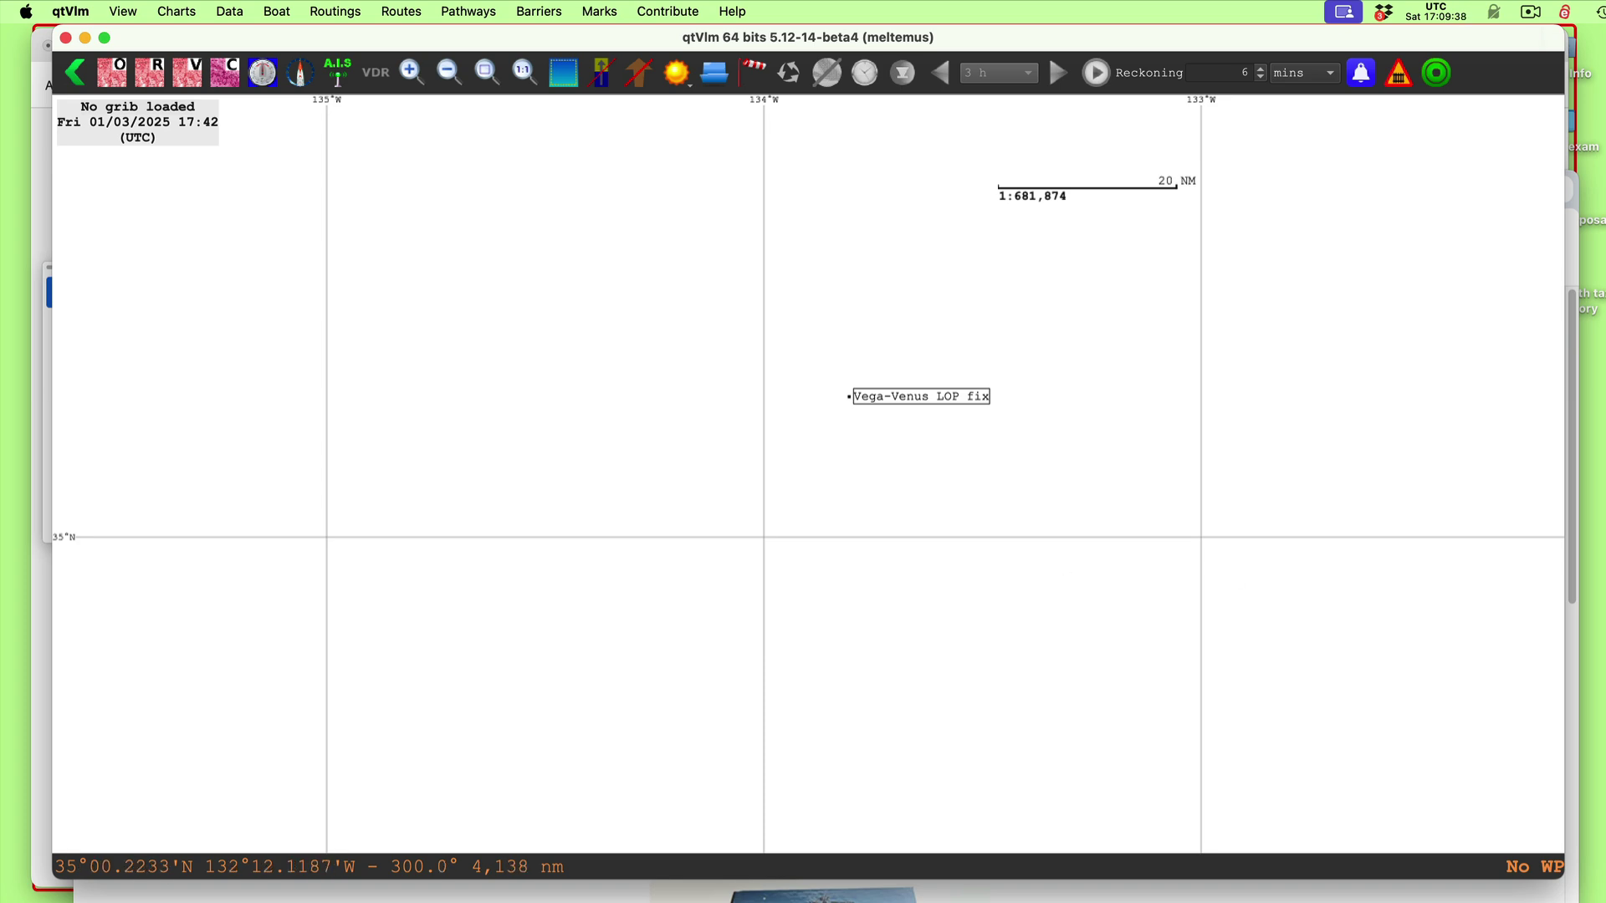
key("super+Tab")
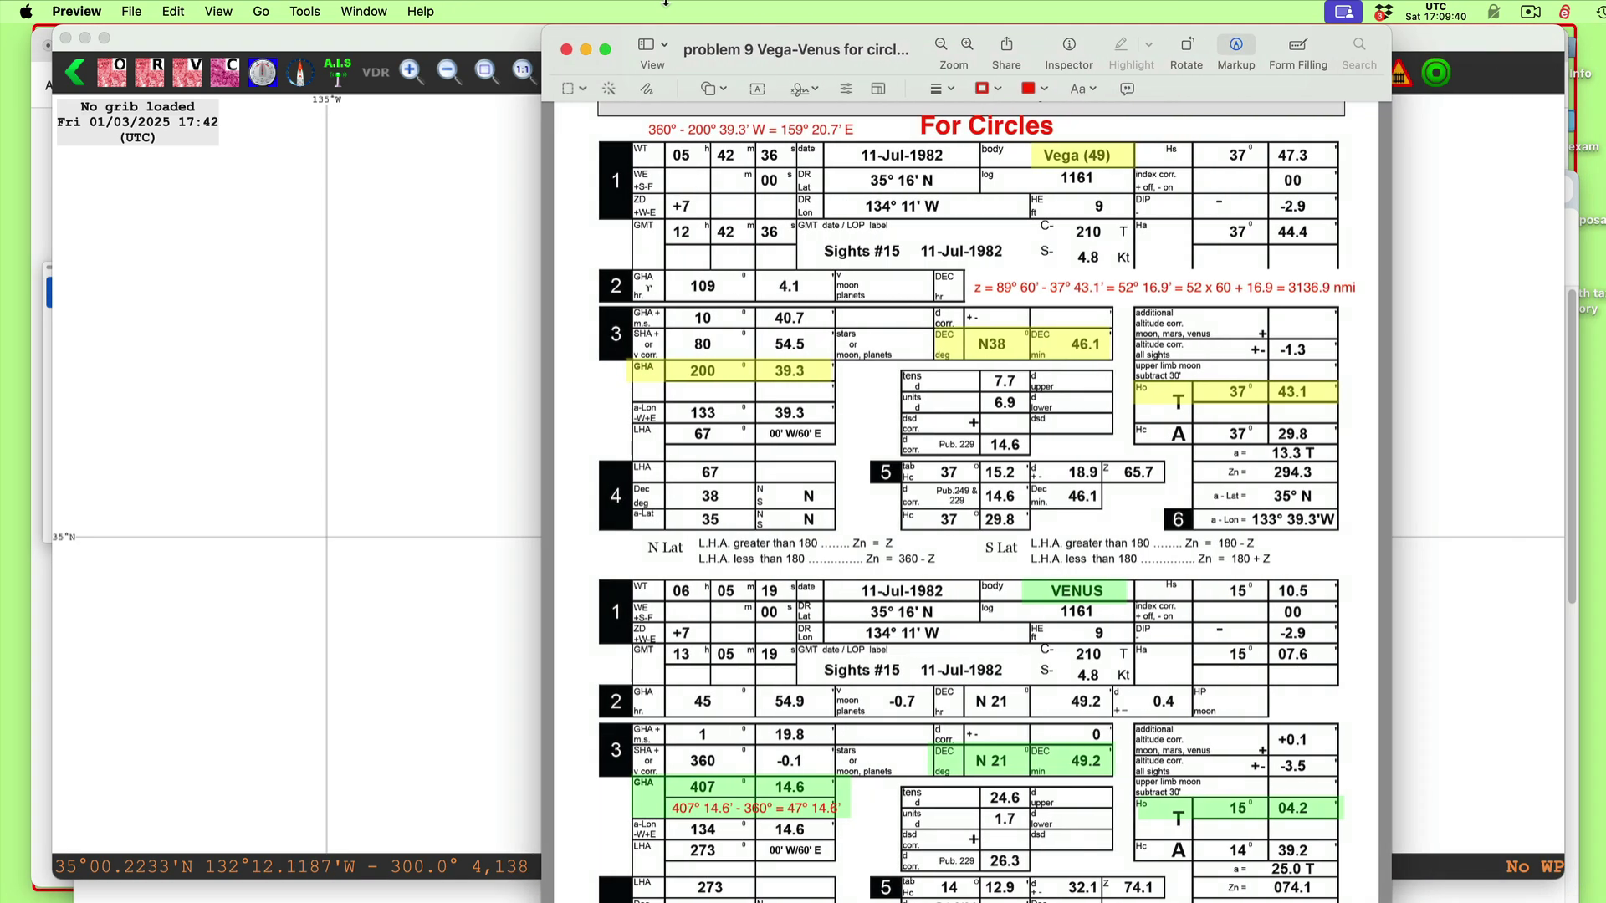
key("super+Tab")
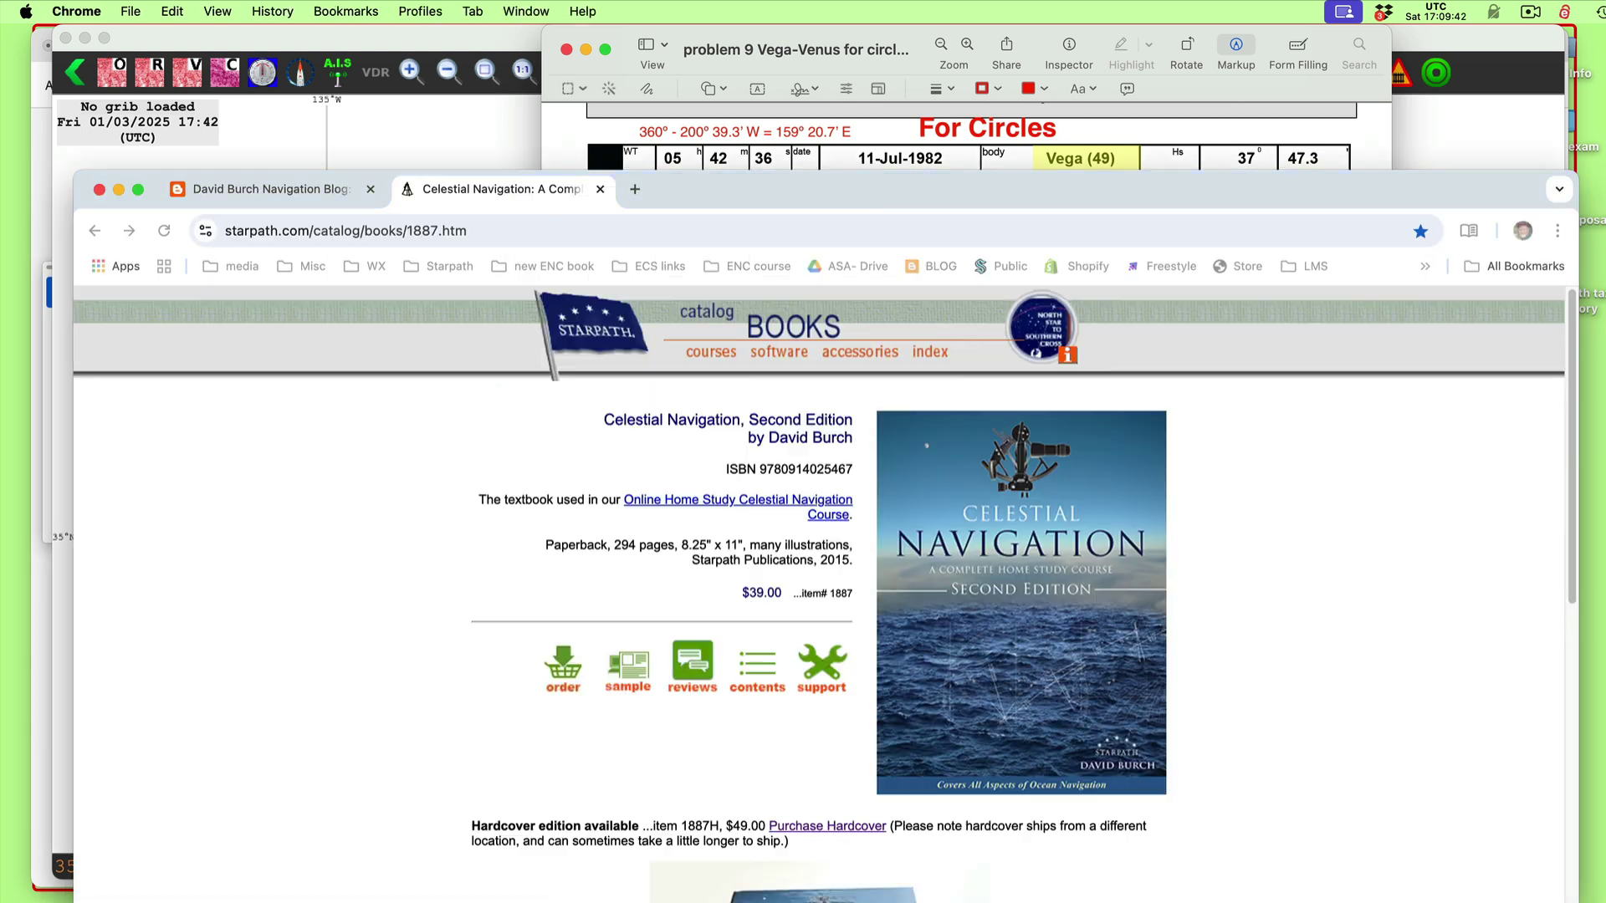
left_click(118, 191)
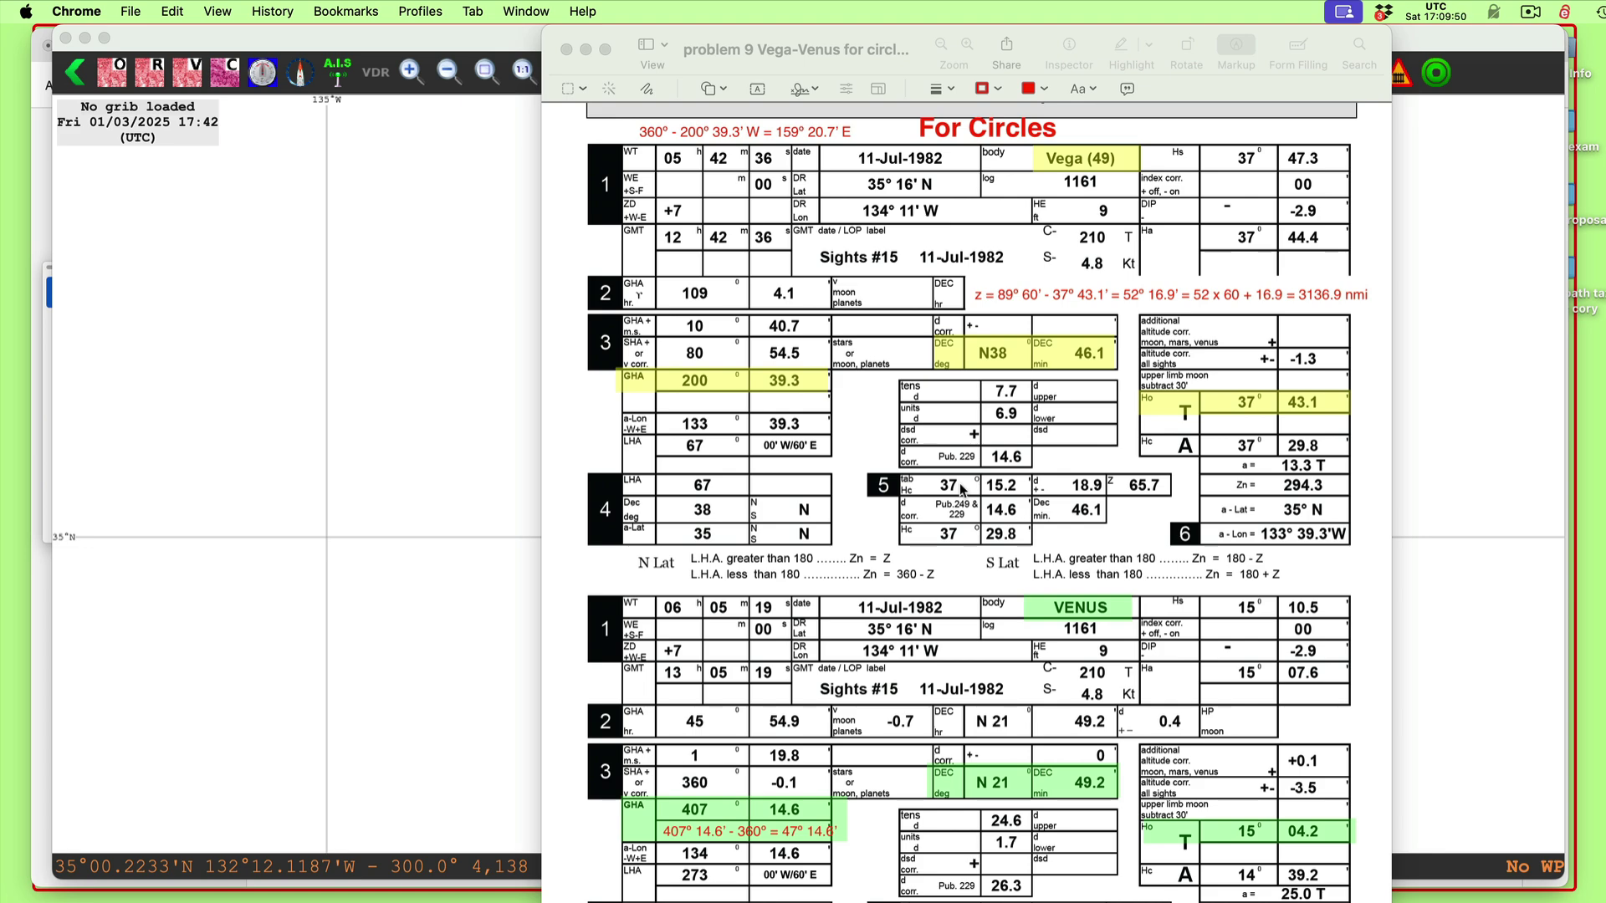
Zoom out the Vega-Venus worksheet to show both sight reductions and move it off the qtVlm chart
left_click(818, 168)
scroll(819, 168, "down", 5)
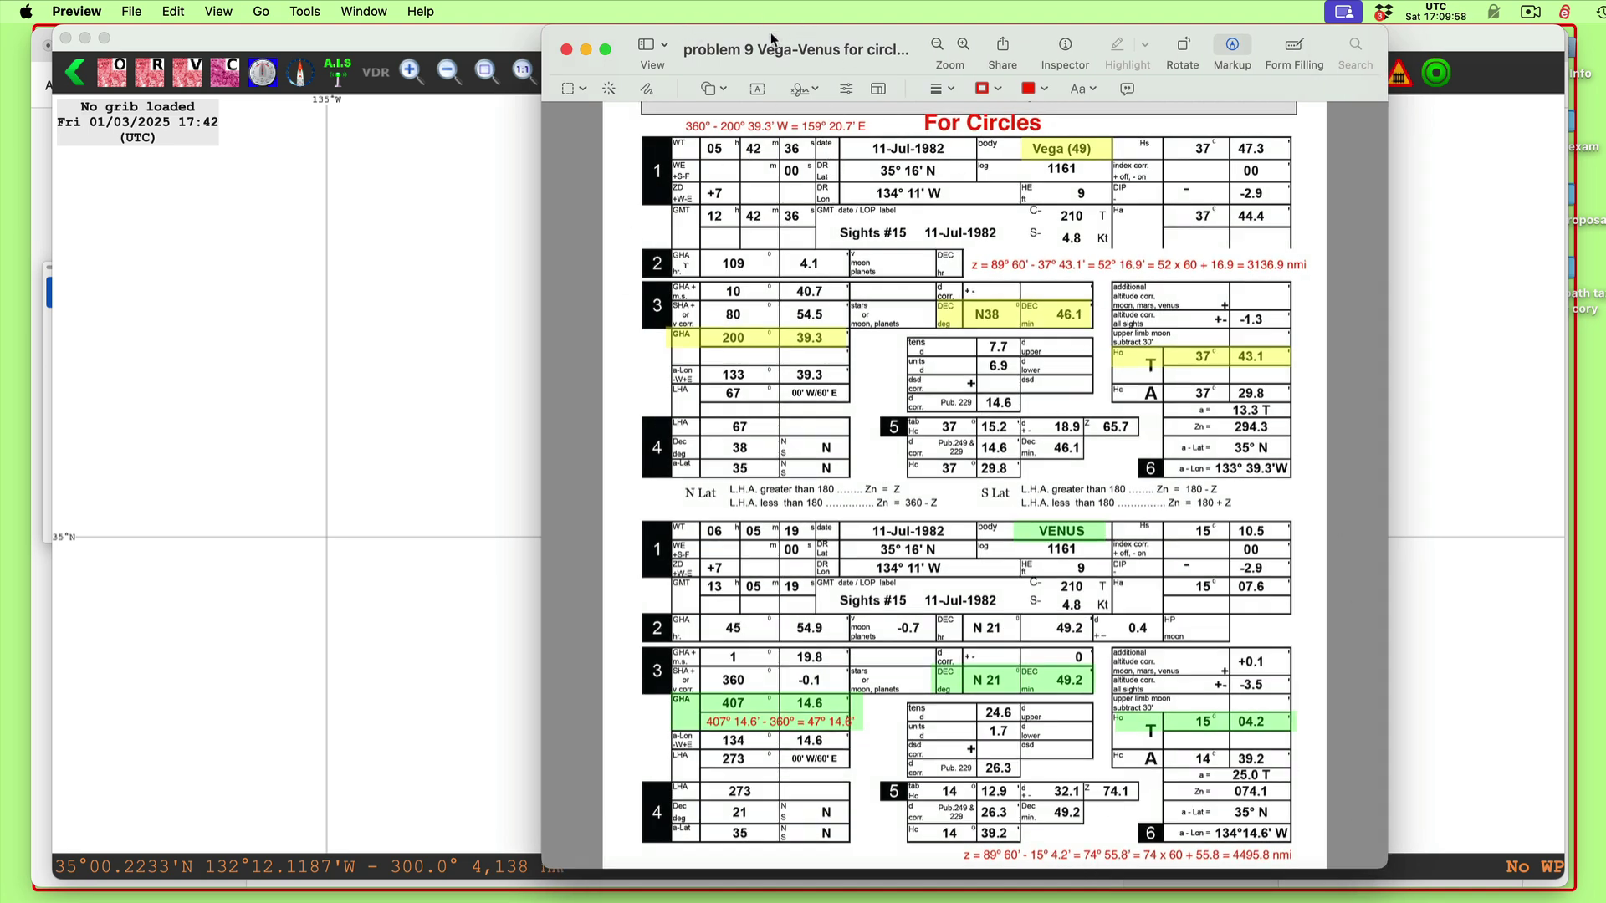
left_click_drag(788, 38, 851, 37)
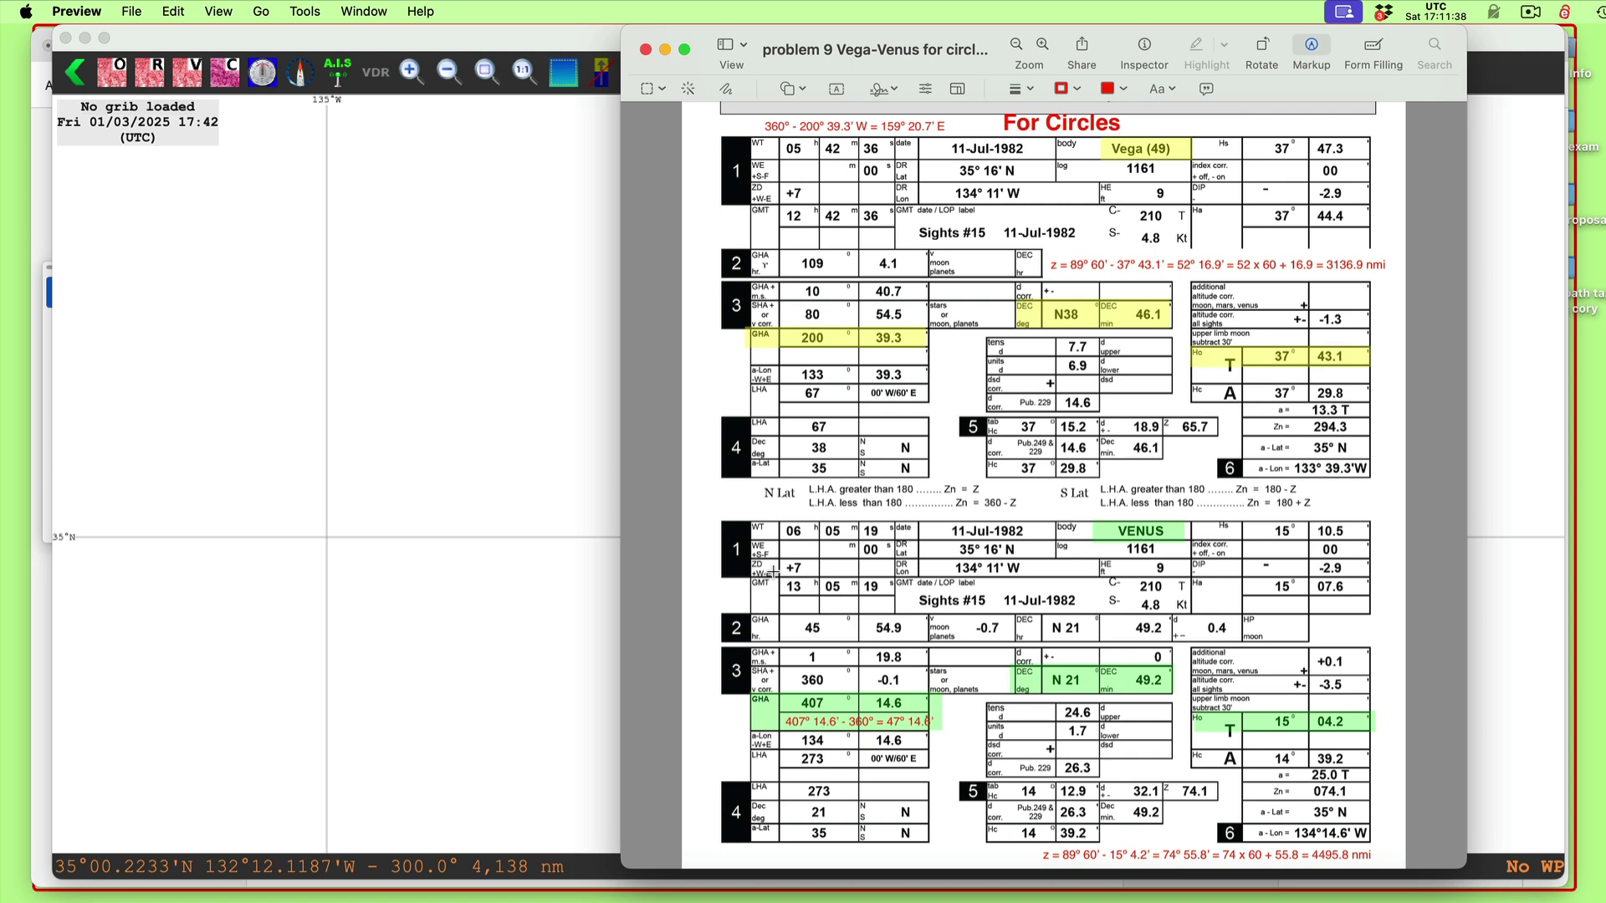
left_click_drag(715, 43, 1452, 142)
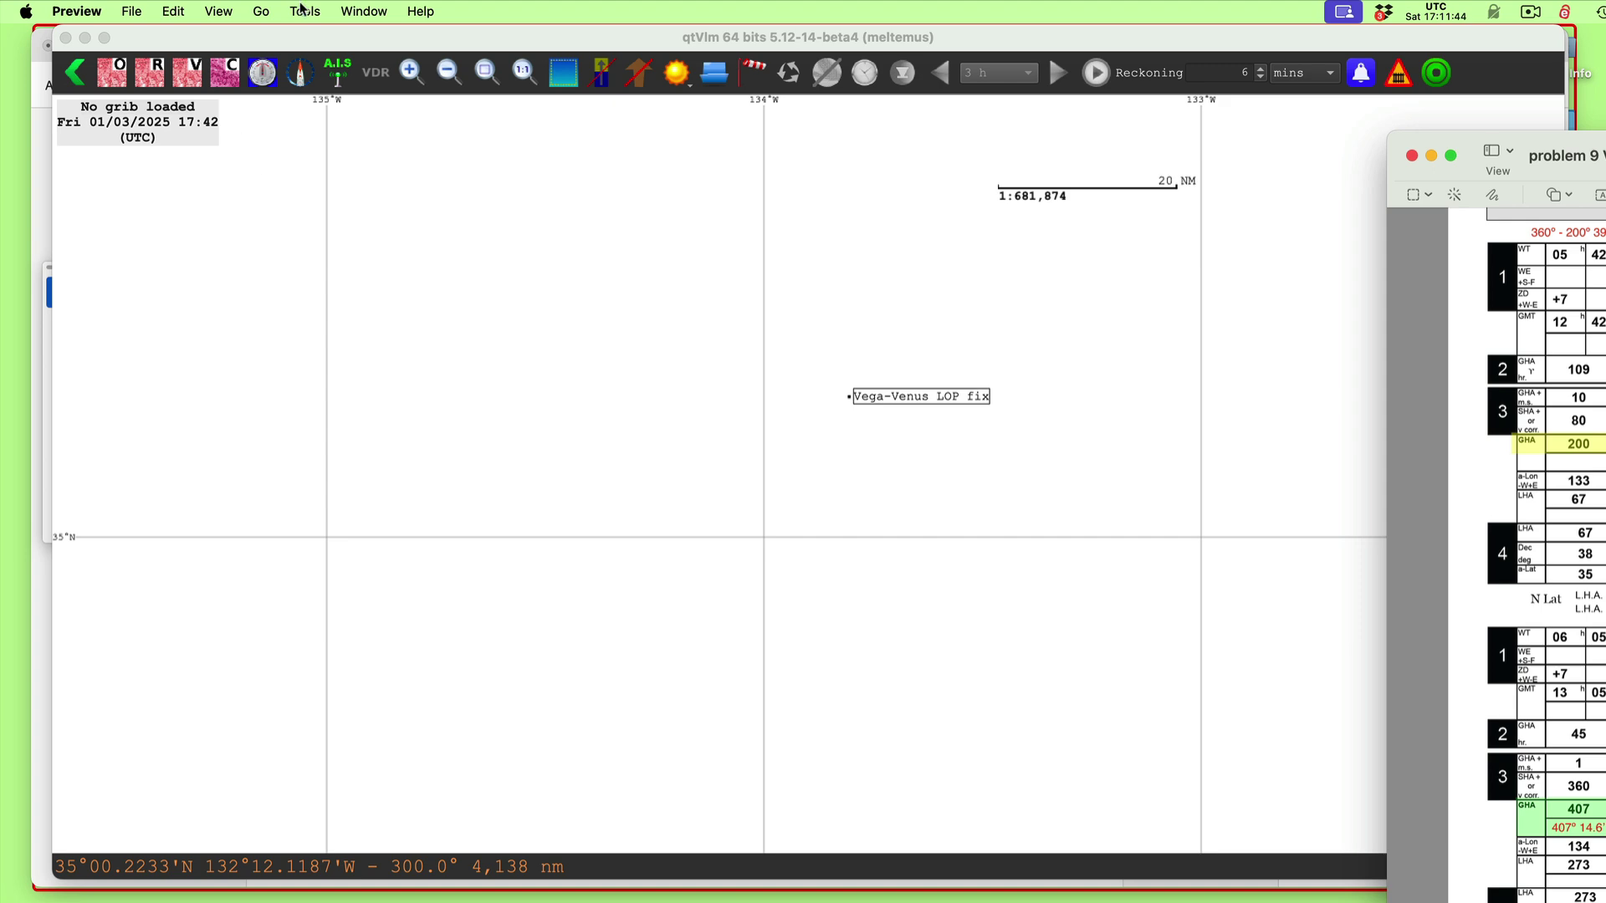
Zoom qtVlm out to a world view framing both GP marks, and open the GP Venus mark editor
left_click(525, 74)
left_click(524, 73)
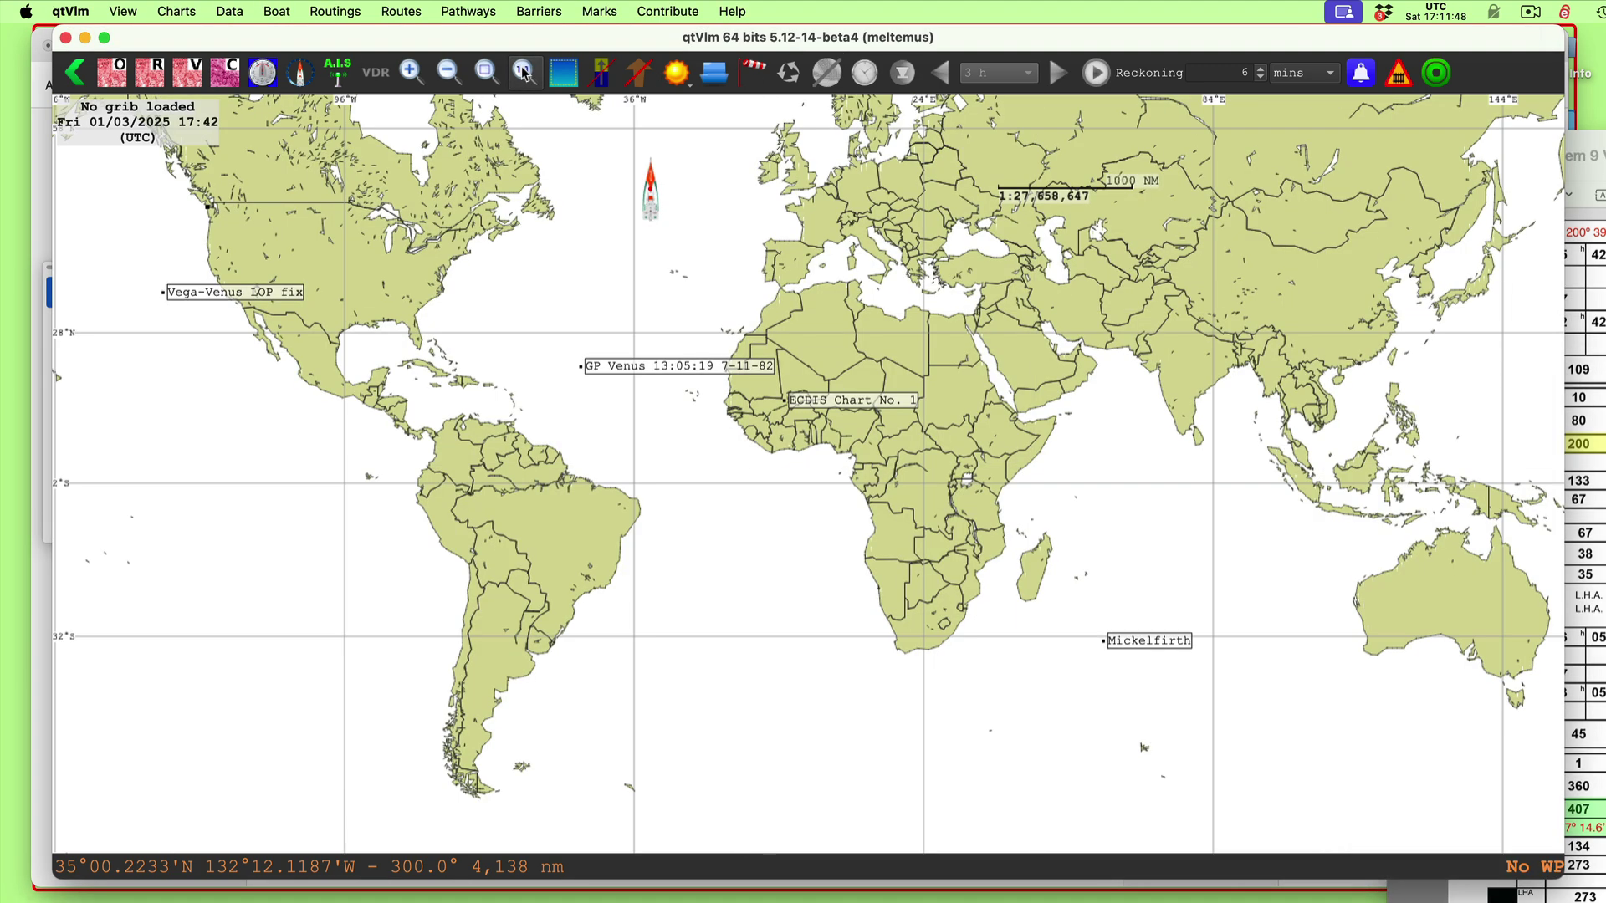
left_click_drag(617, 276, 1134, 455)
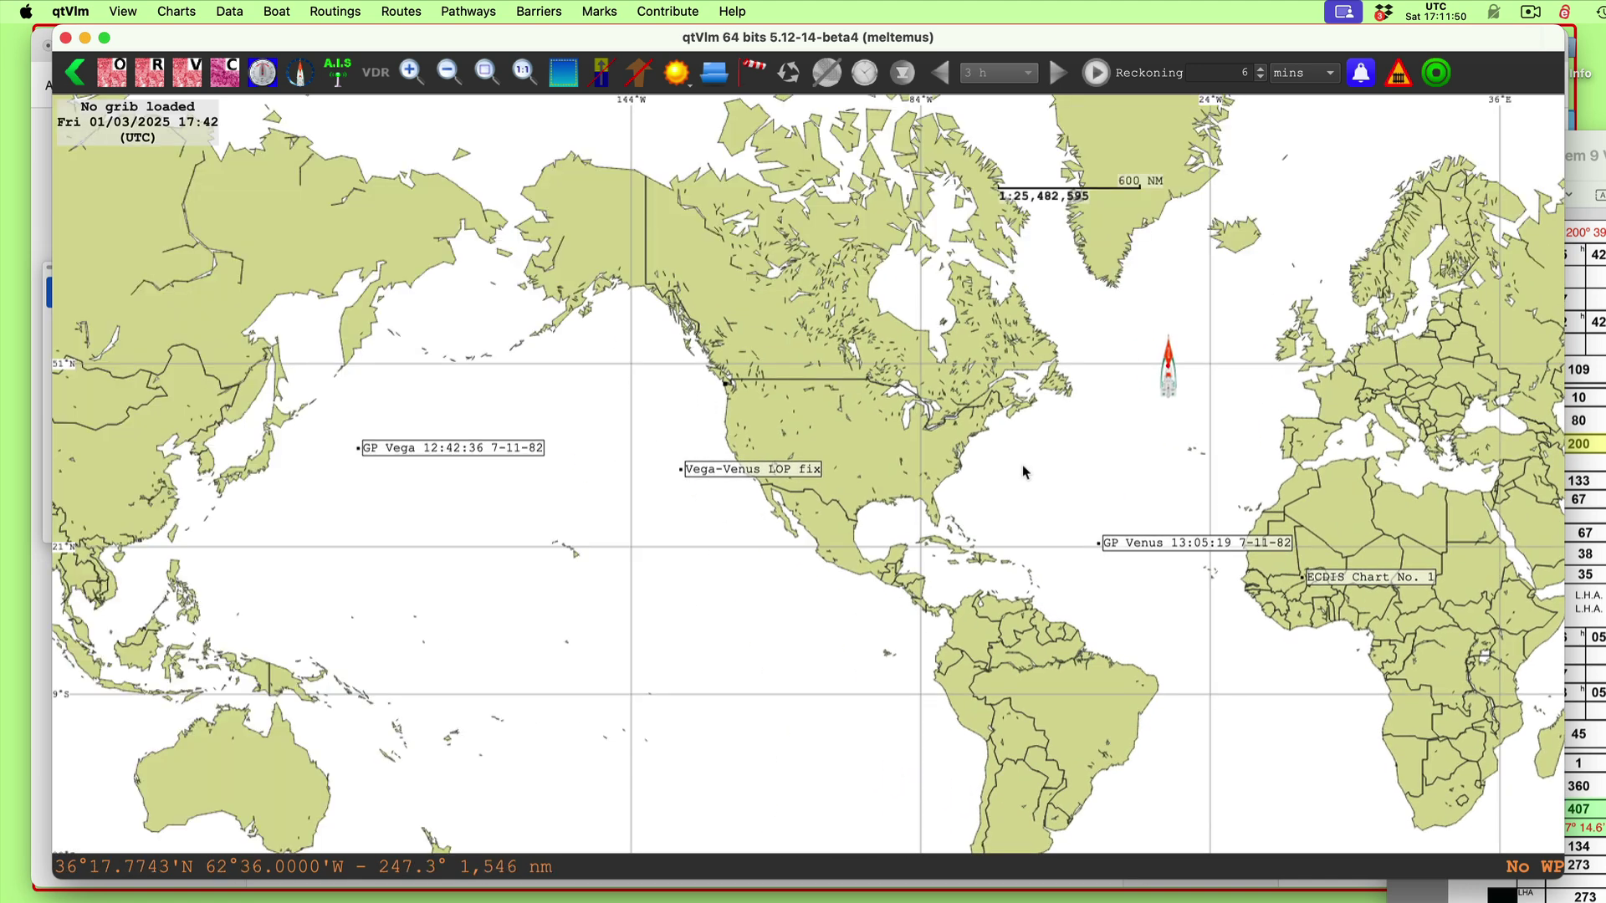
left_click_drag(1022, 472, 1268, 541)
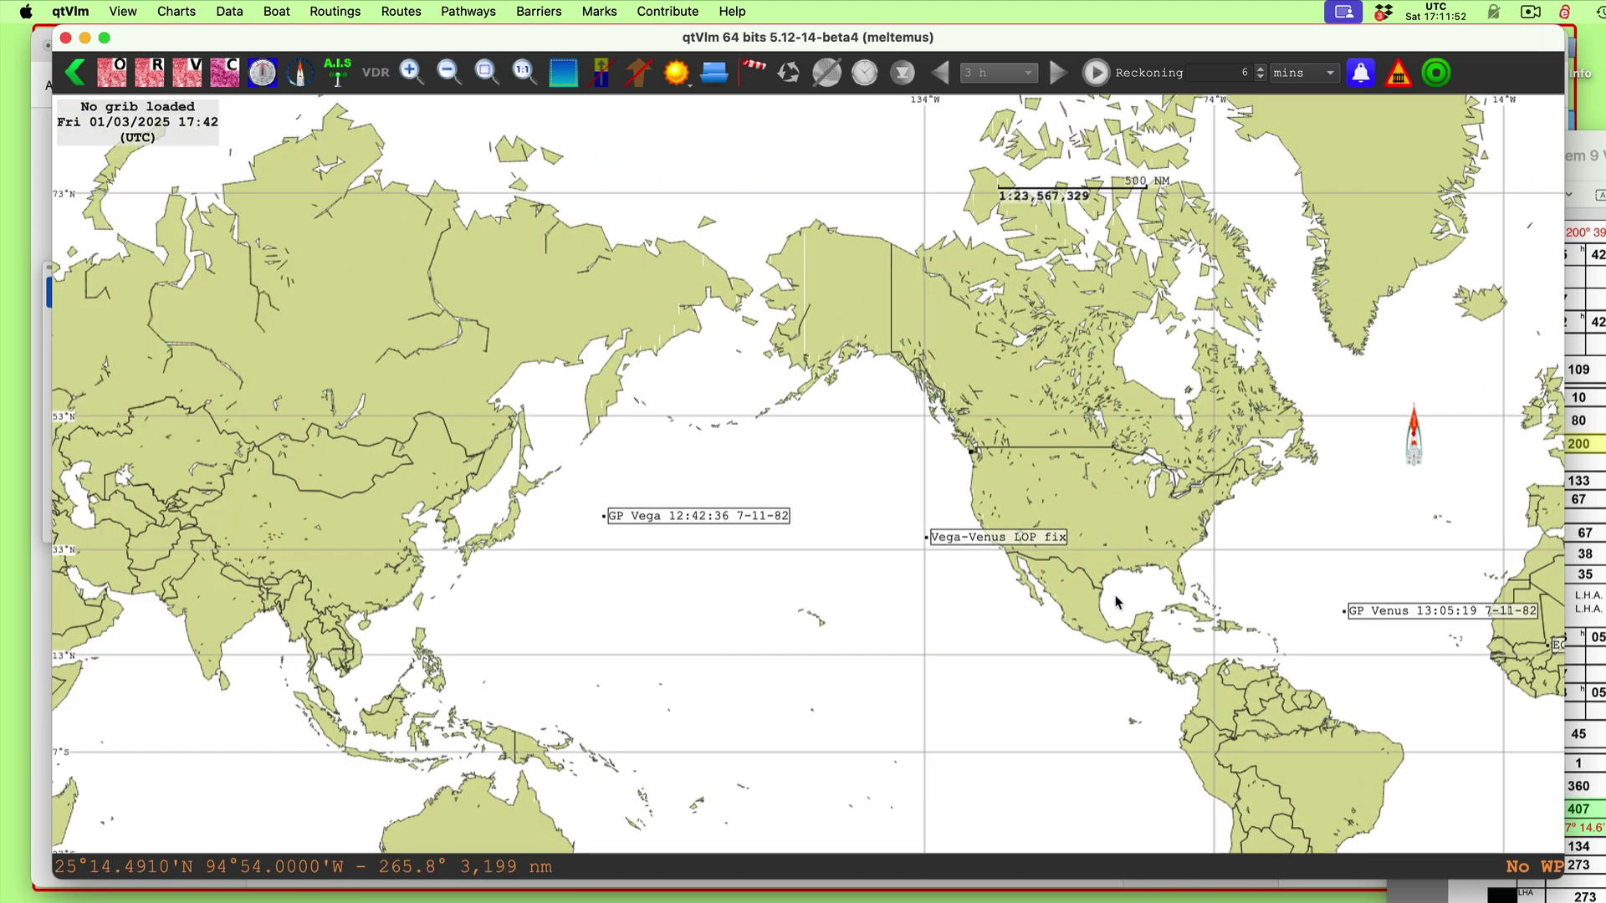
left_click_drag(1117, 602, 937, 548)
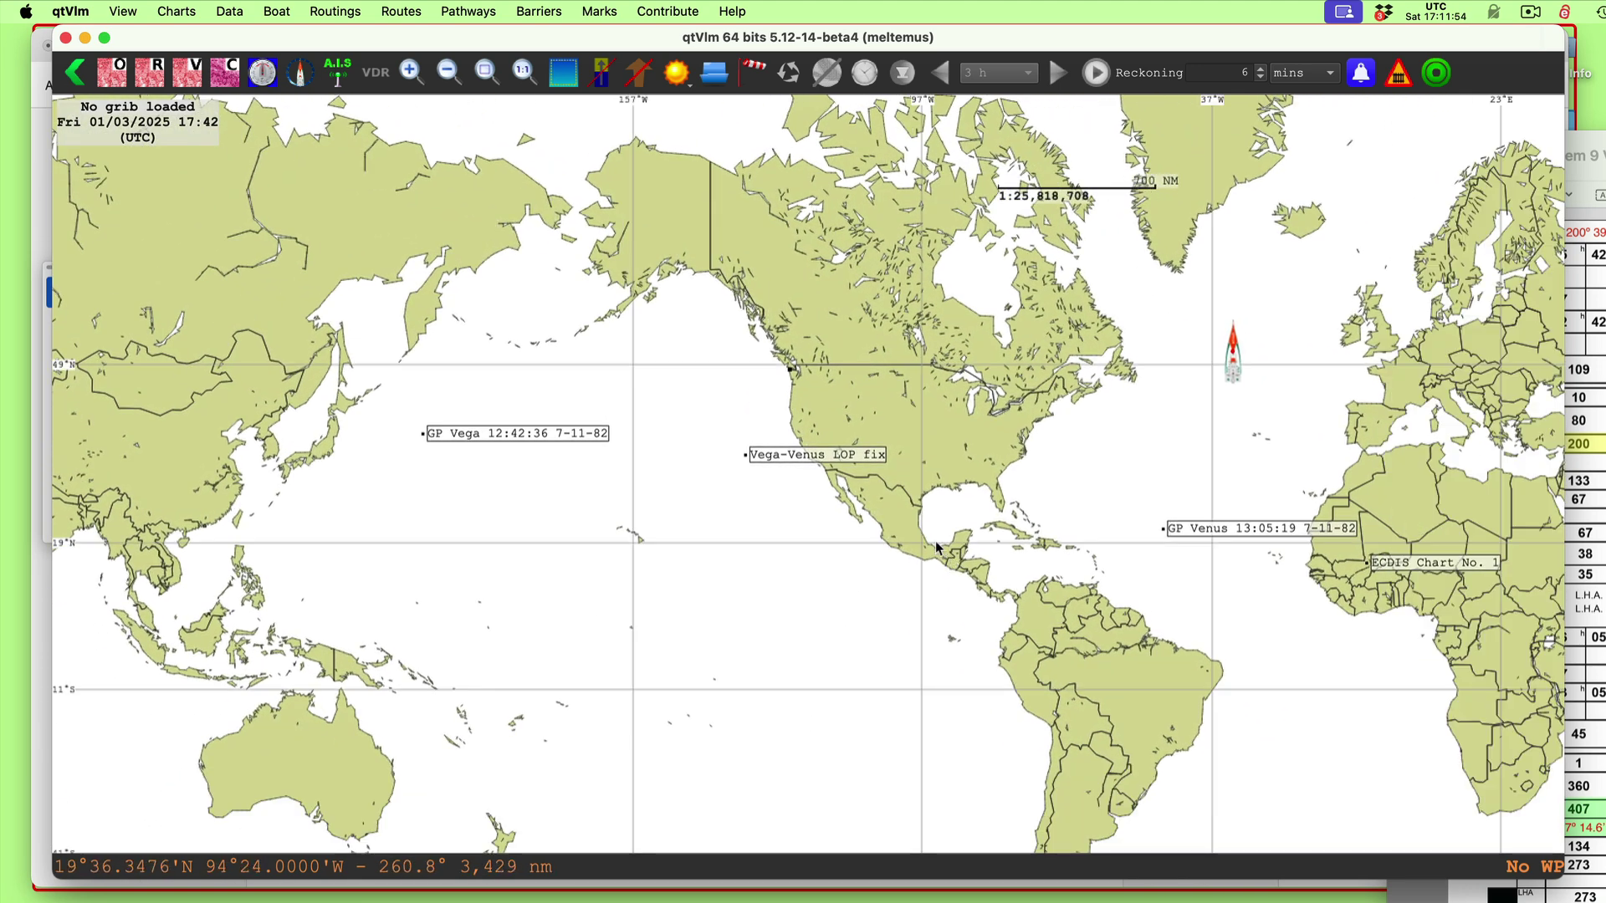
left_click_drag(1268, 538, 1183, 516)
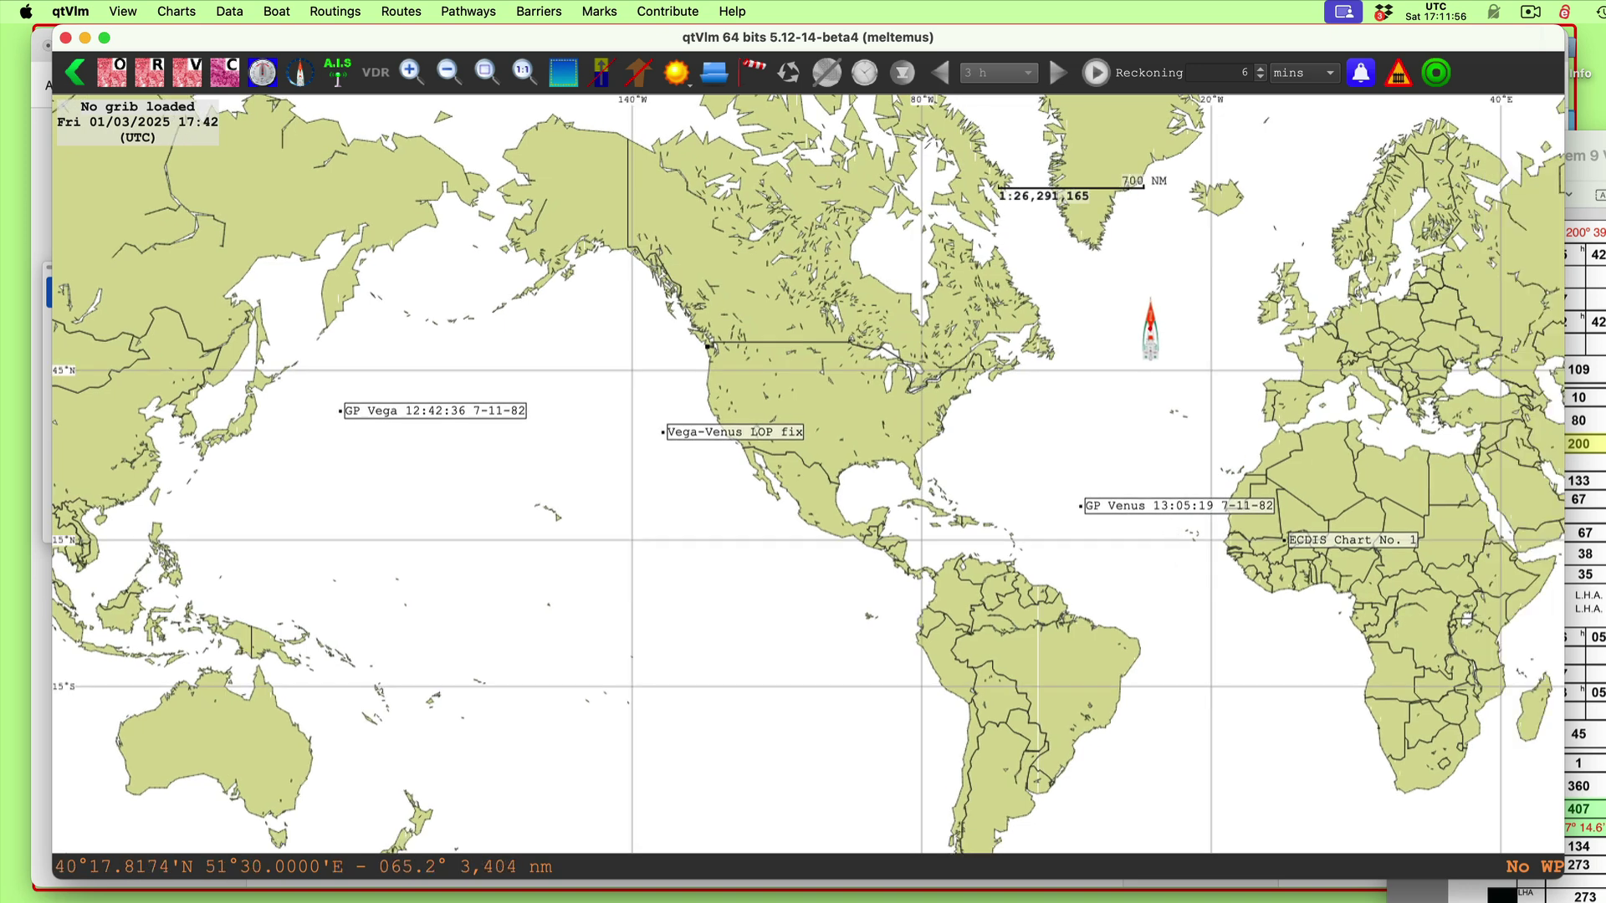
right_click(1121, 505)
left_click(1174, 515)
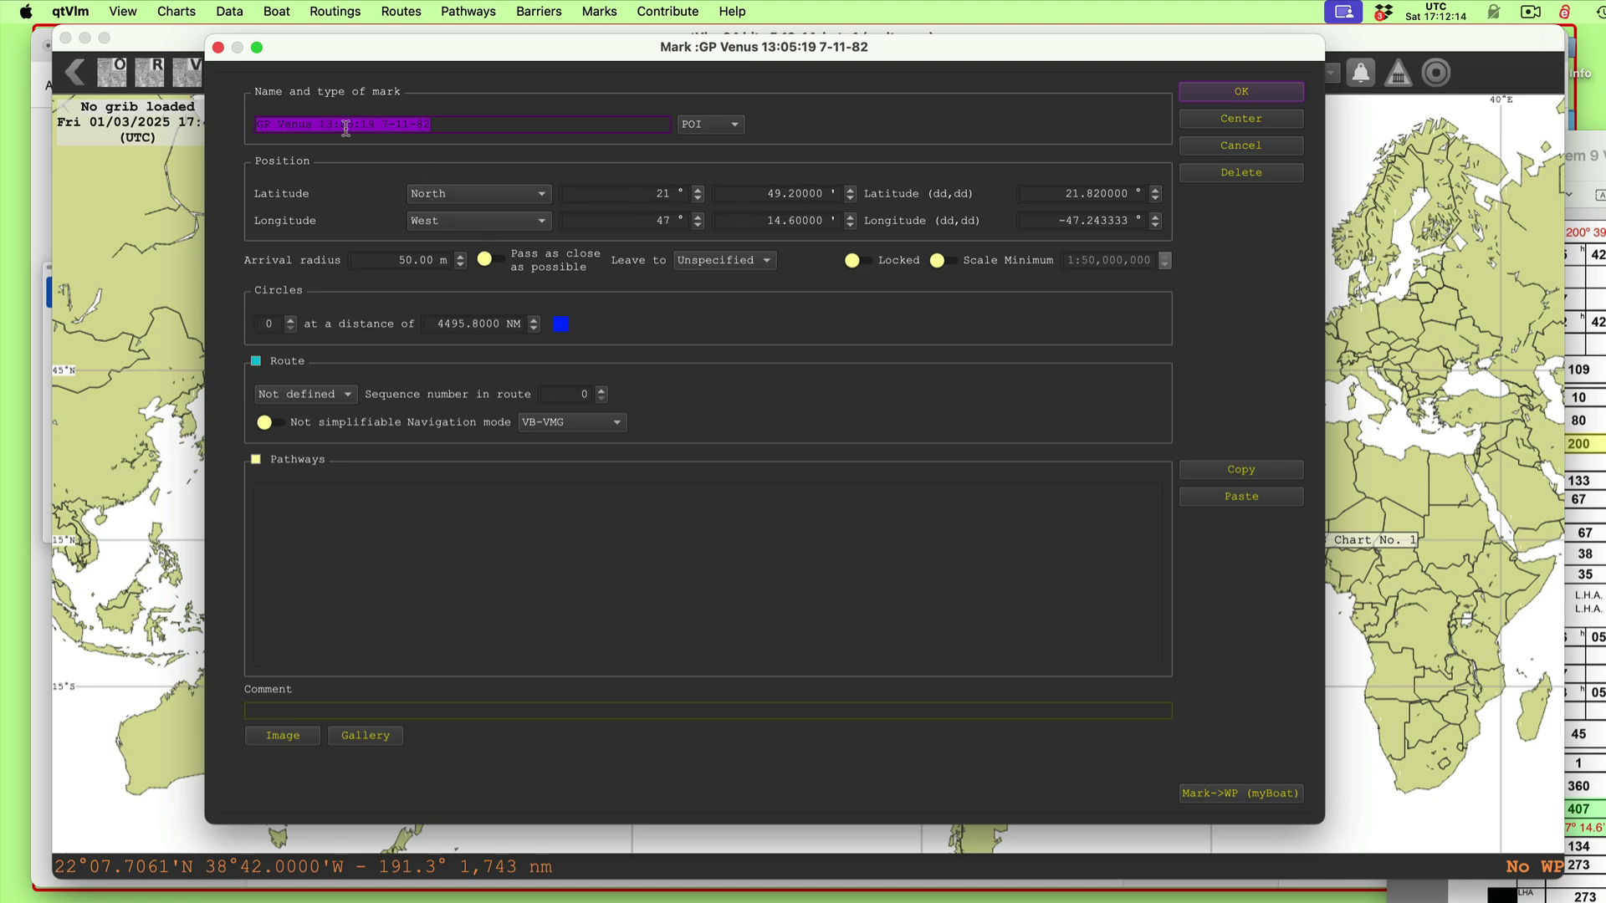
Check the worksheet's Venus values and give the GP Venus mark one 4495.8 NM circle
key("super+Tab")
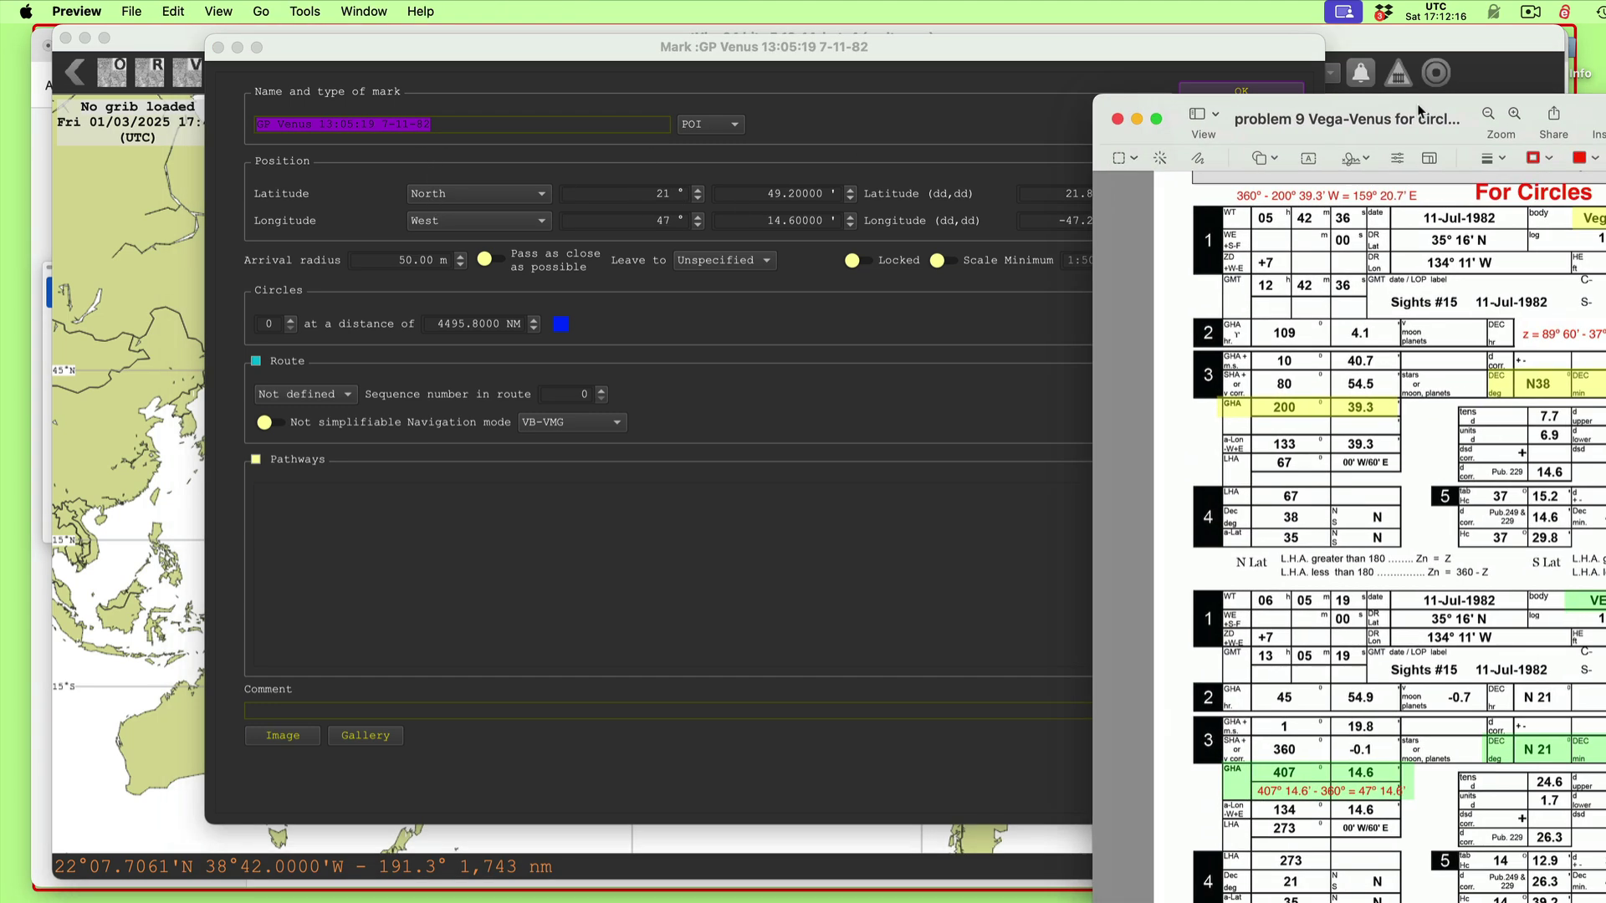
double_click(1371, 111)
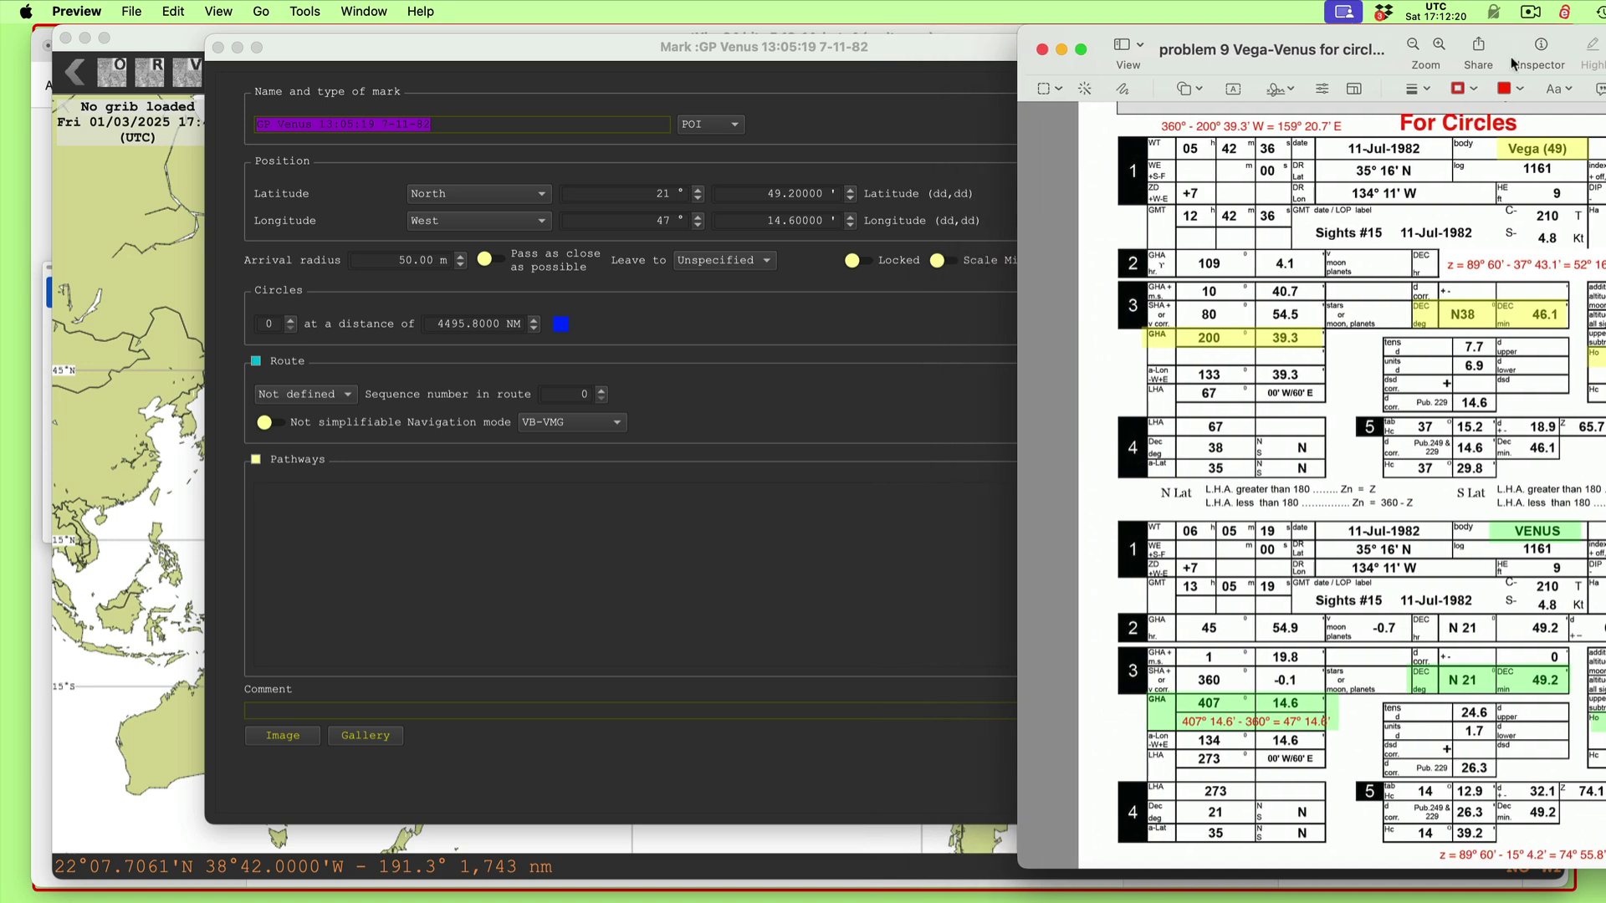
left_click_drag(1581, 36, 1331, 35)
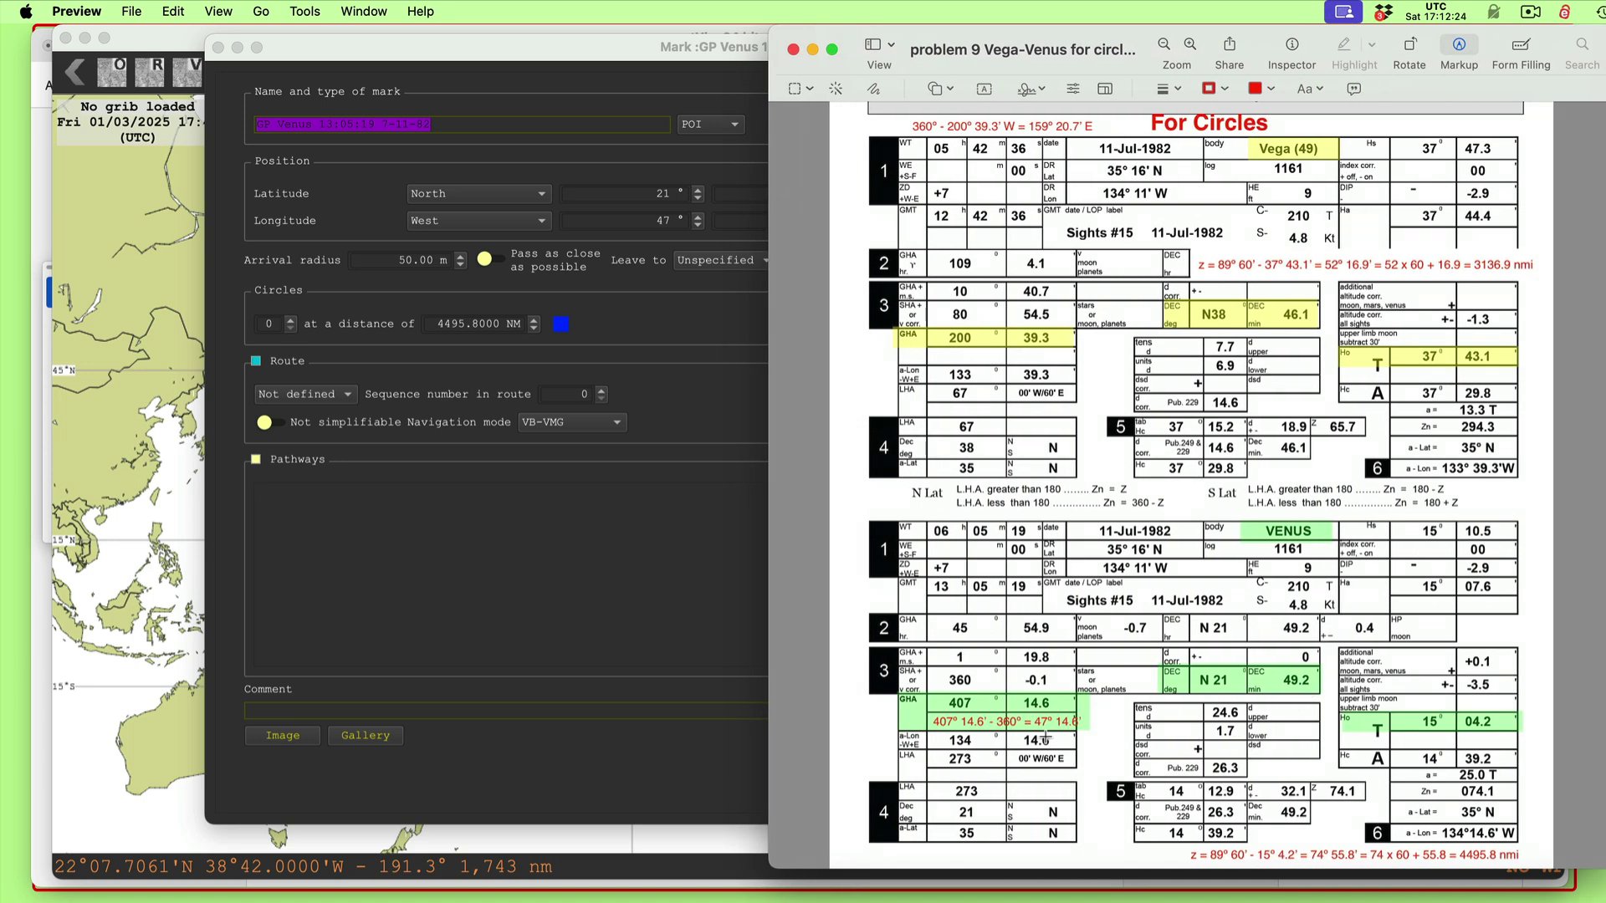
left_click_drag(985, 37, 1344, 569)
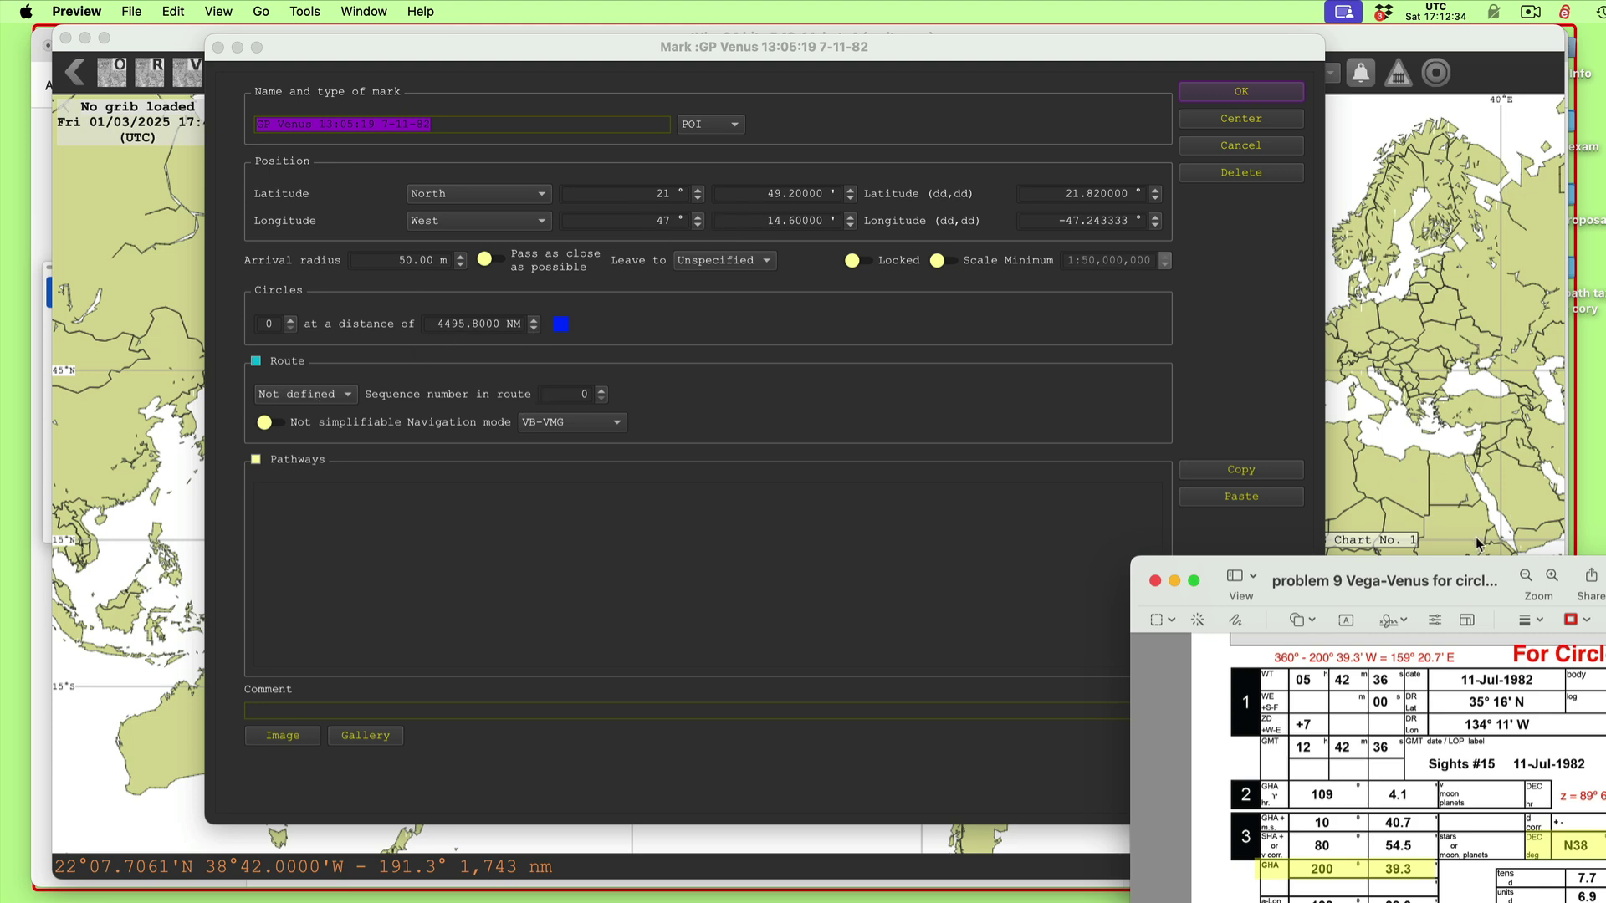
left_click_drag(1497, 573, 1014, 106)
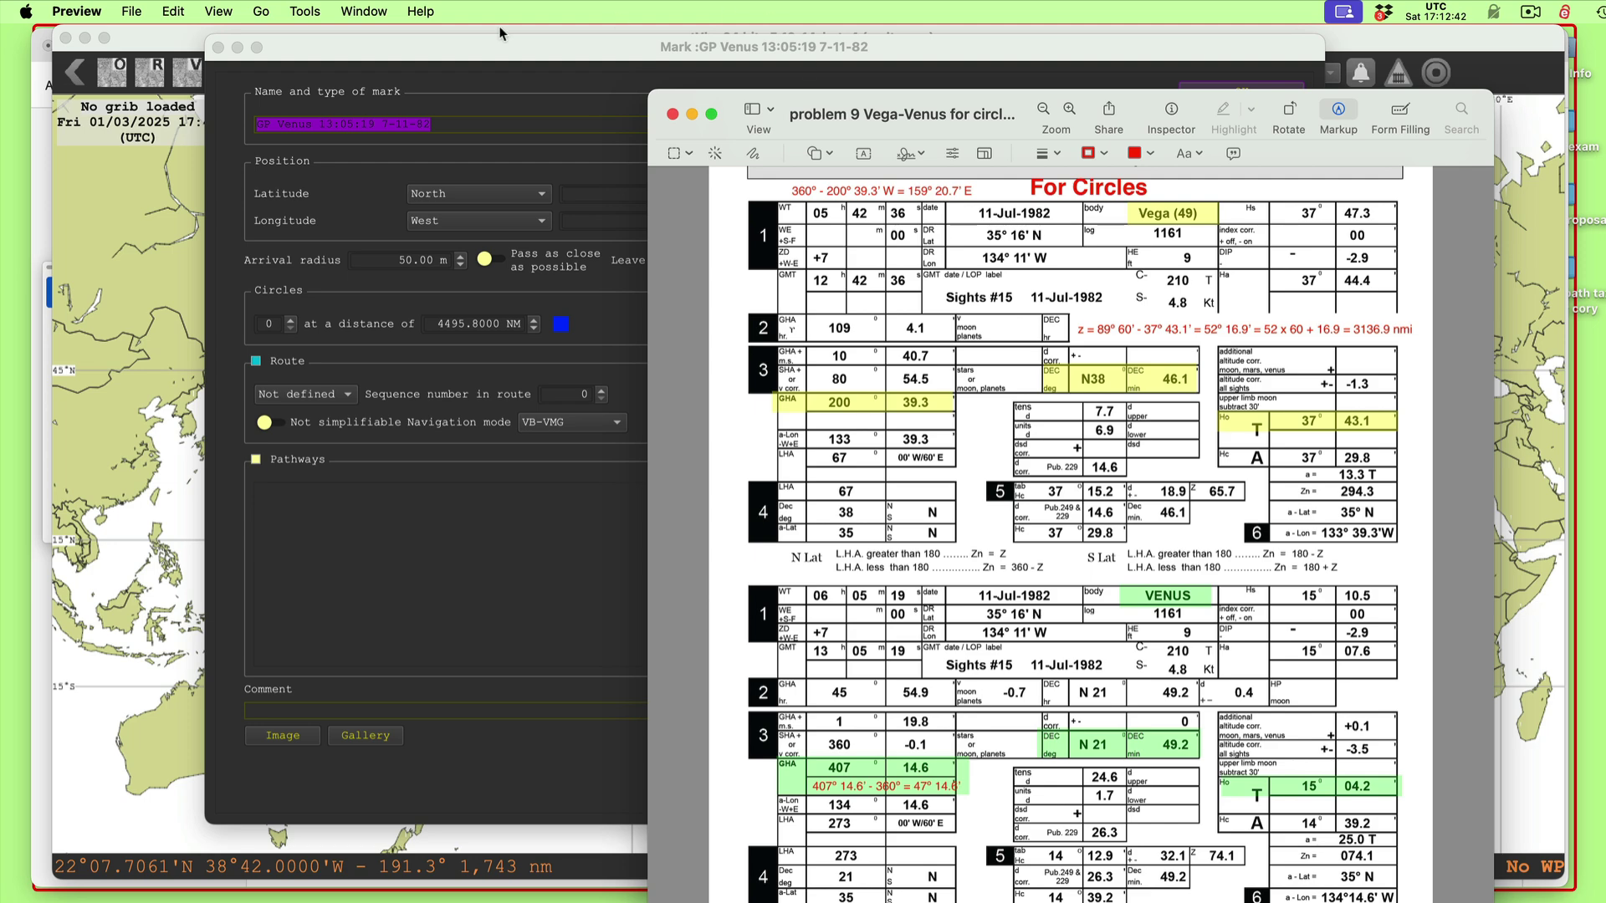
left_click_drag(784, 91, 1168, 229)
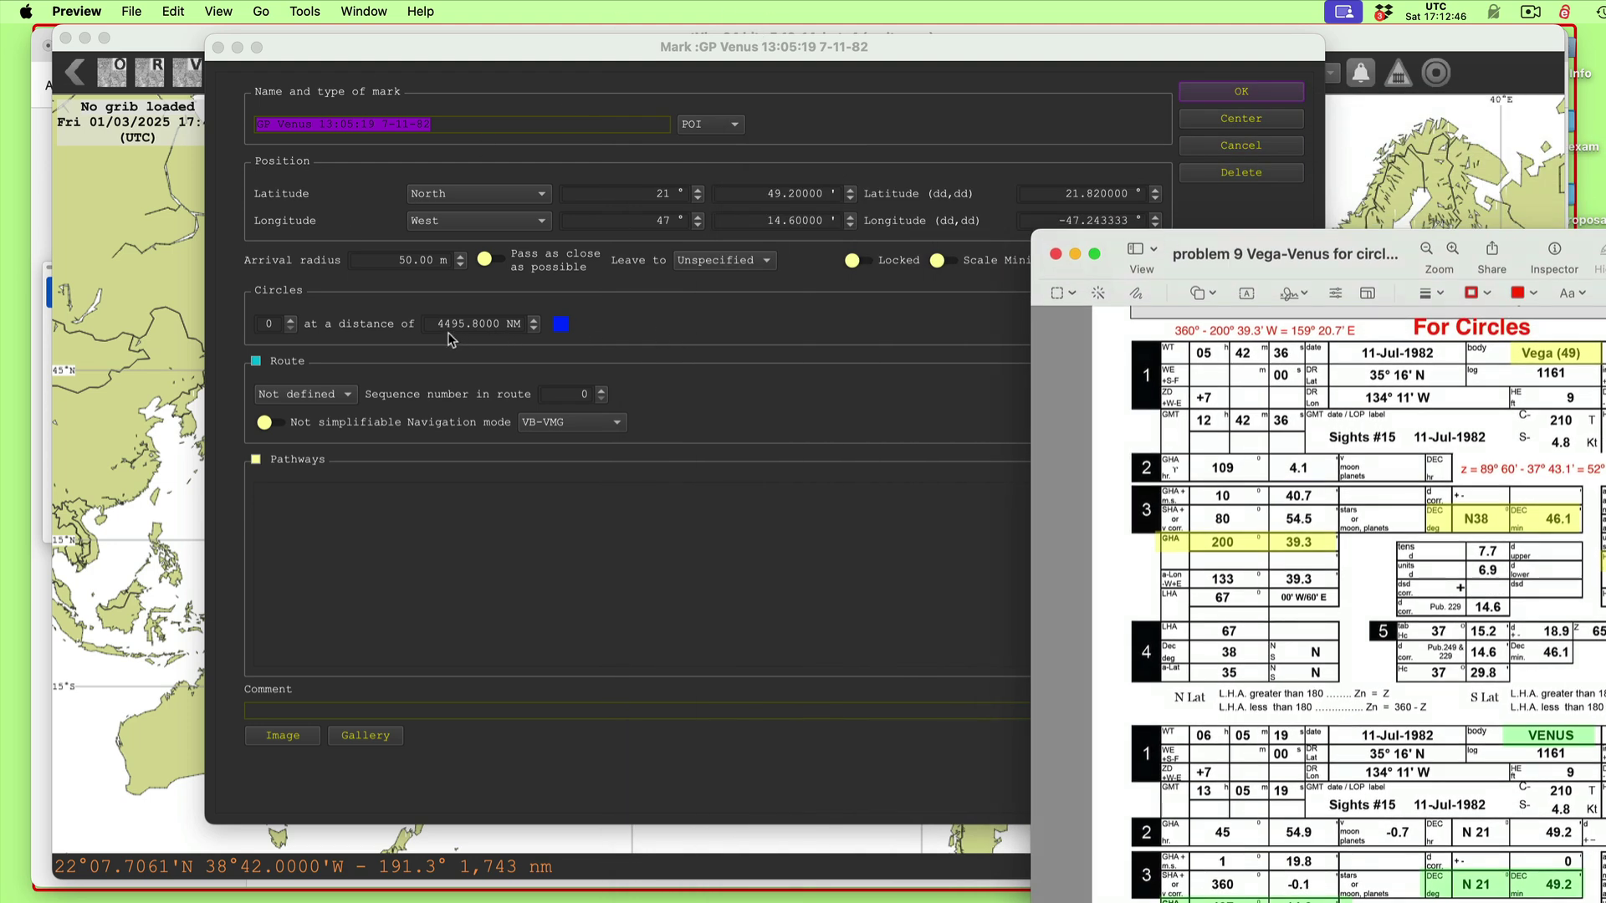
left_click_drag(1172, 234, 1164, 458)
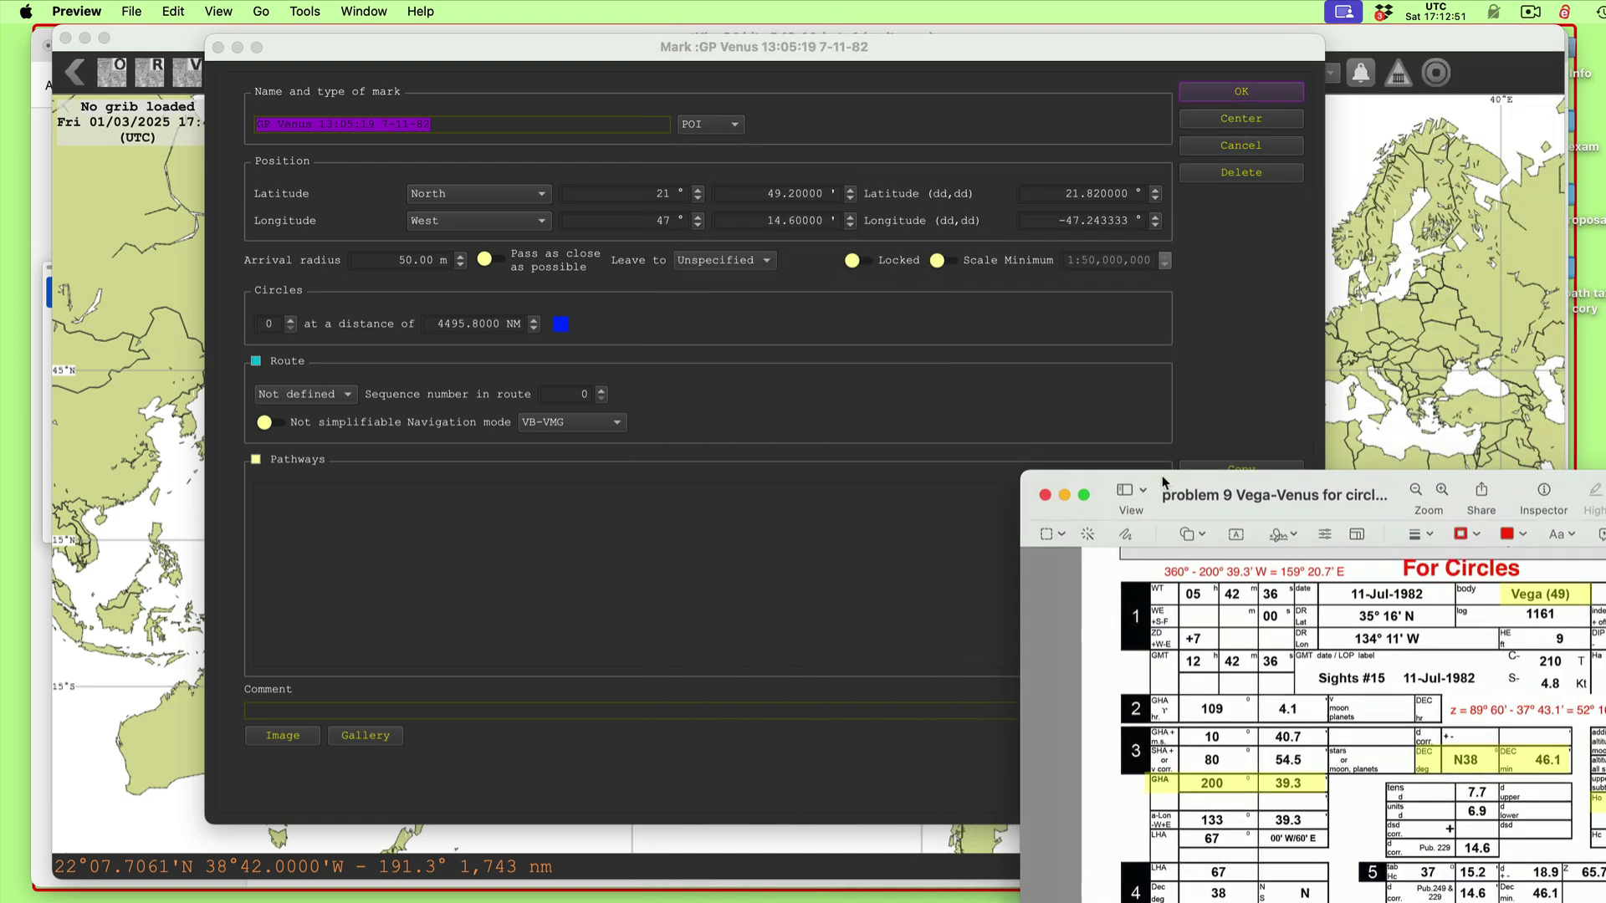
left_click(291, 322)
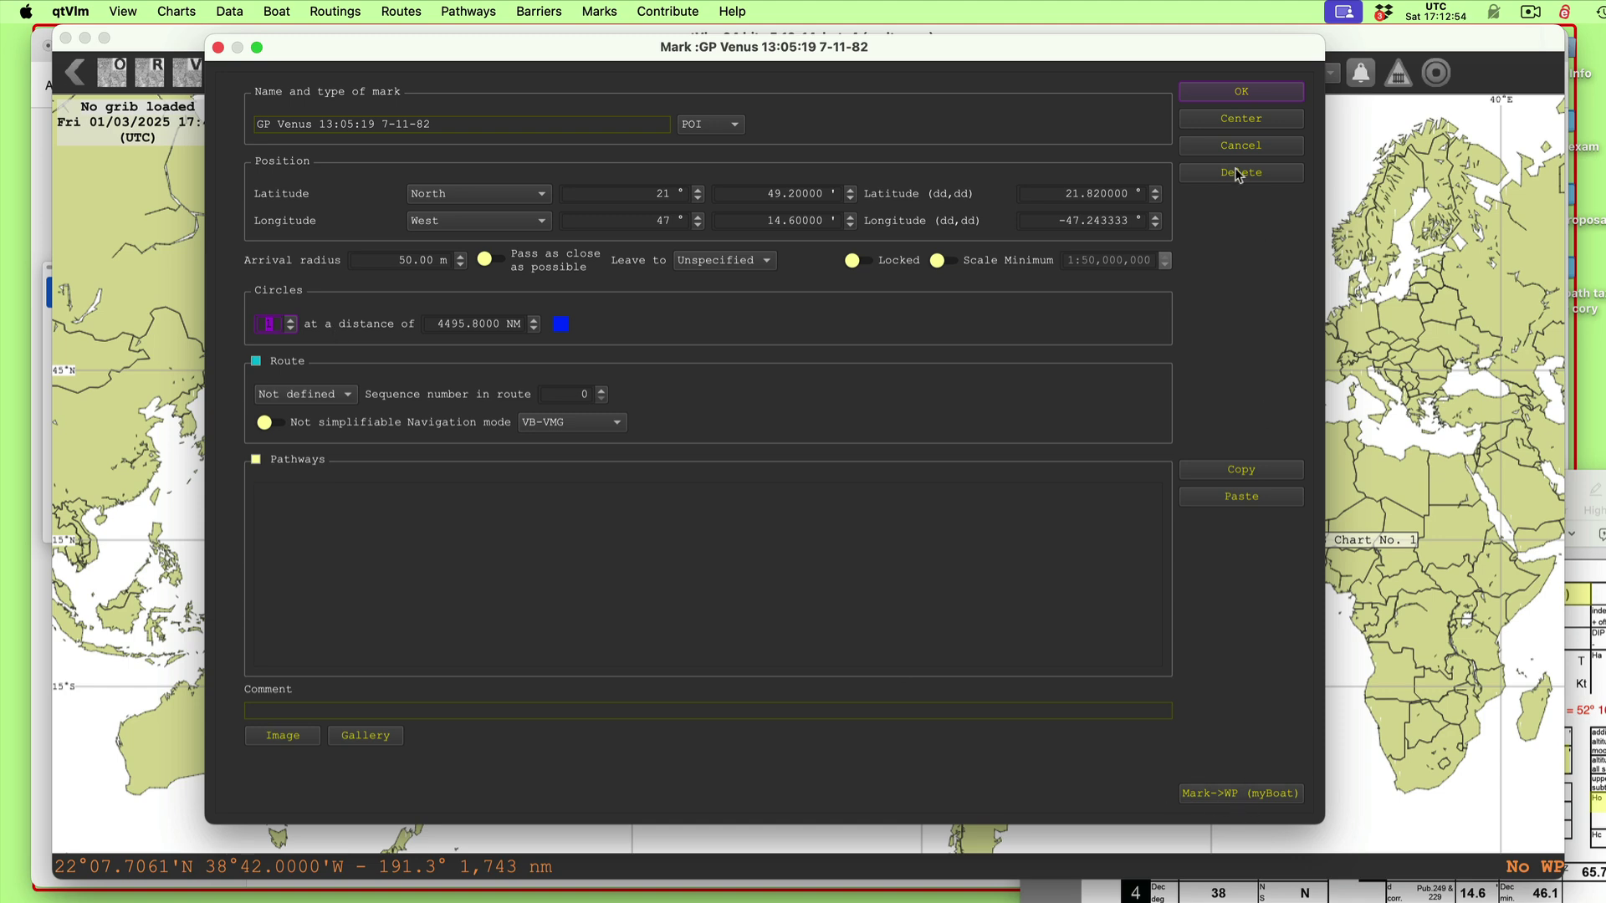
left_click(1241, 92)
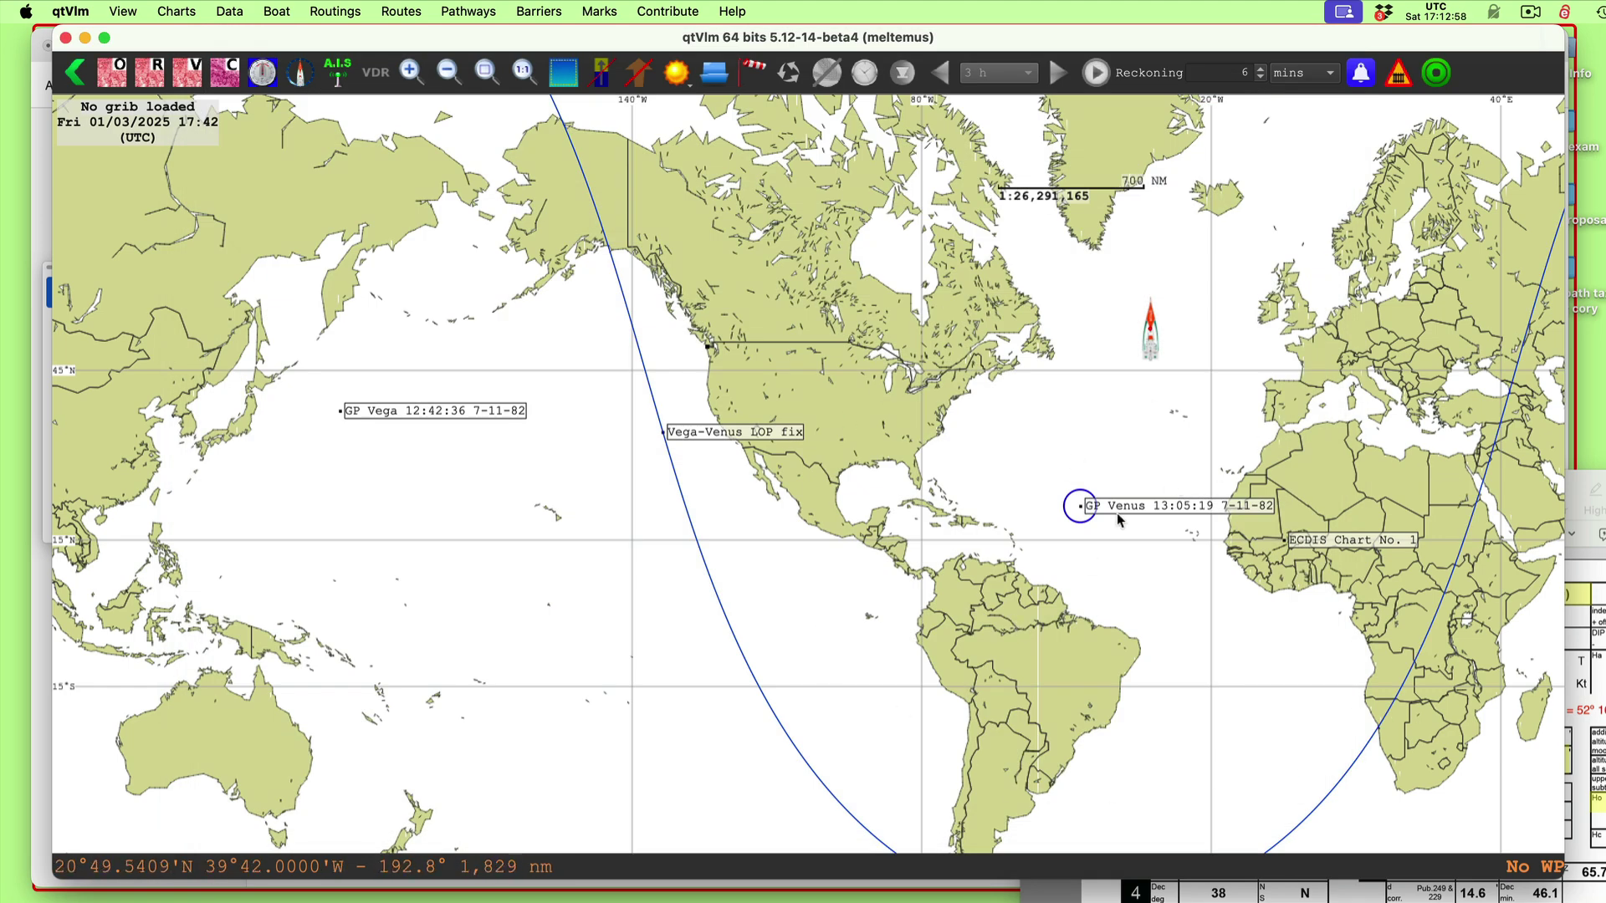
Edit the GP Vega mark, compare with the worksheet, and enable one 3136.9 NM circle
right_click(416, 412)
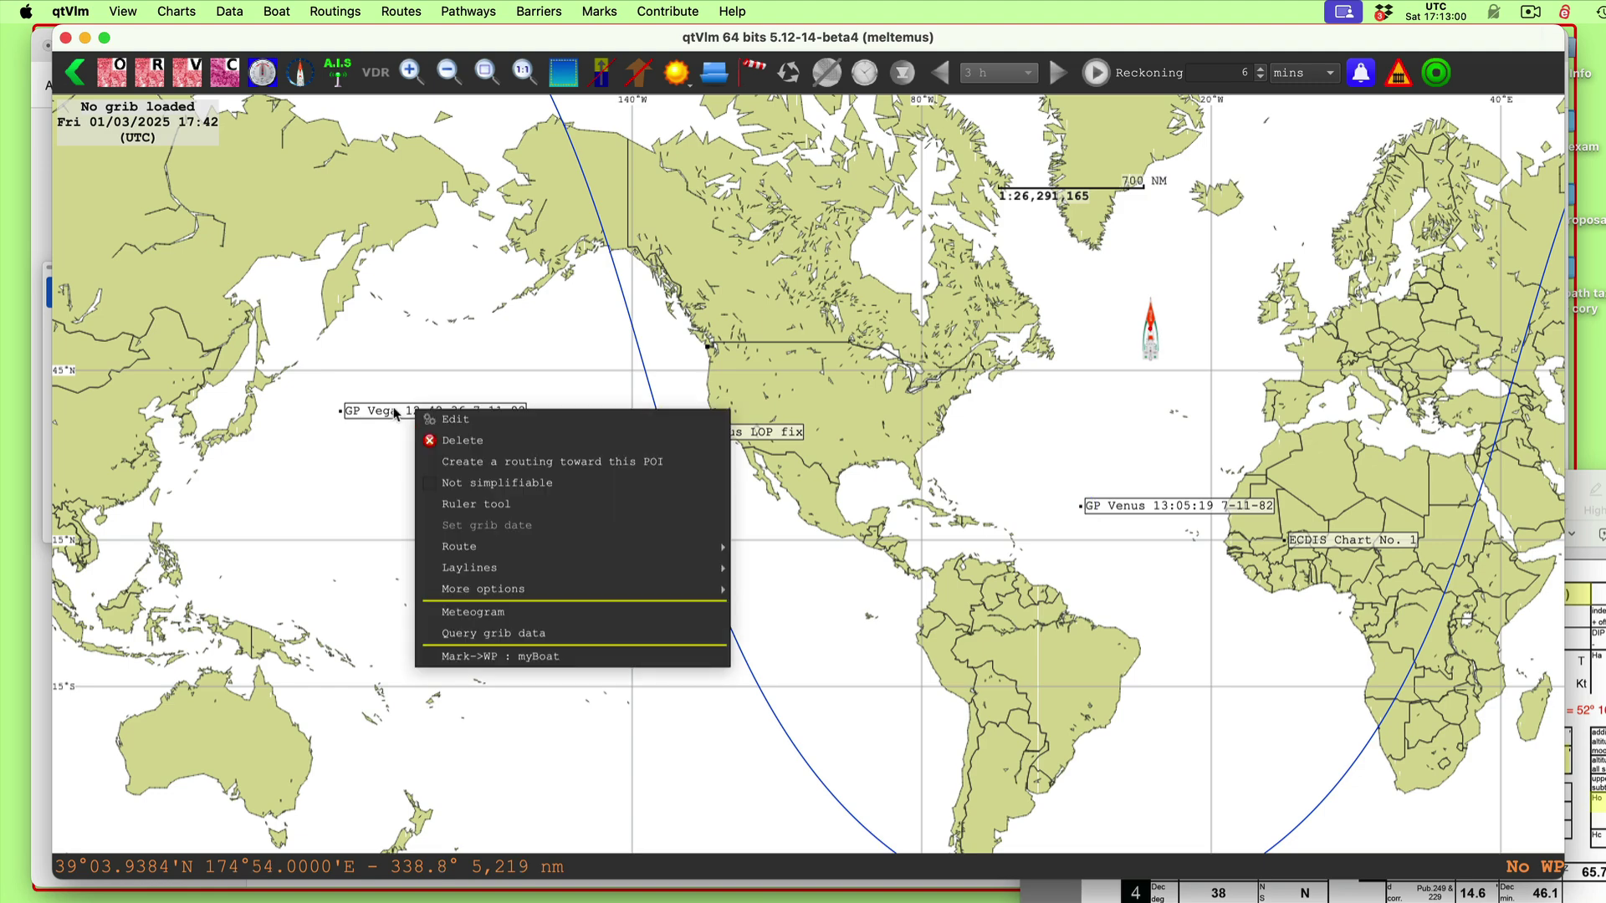
left_click(511, 423)
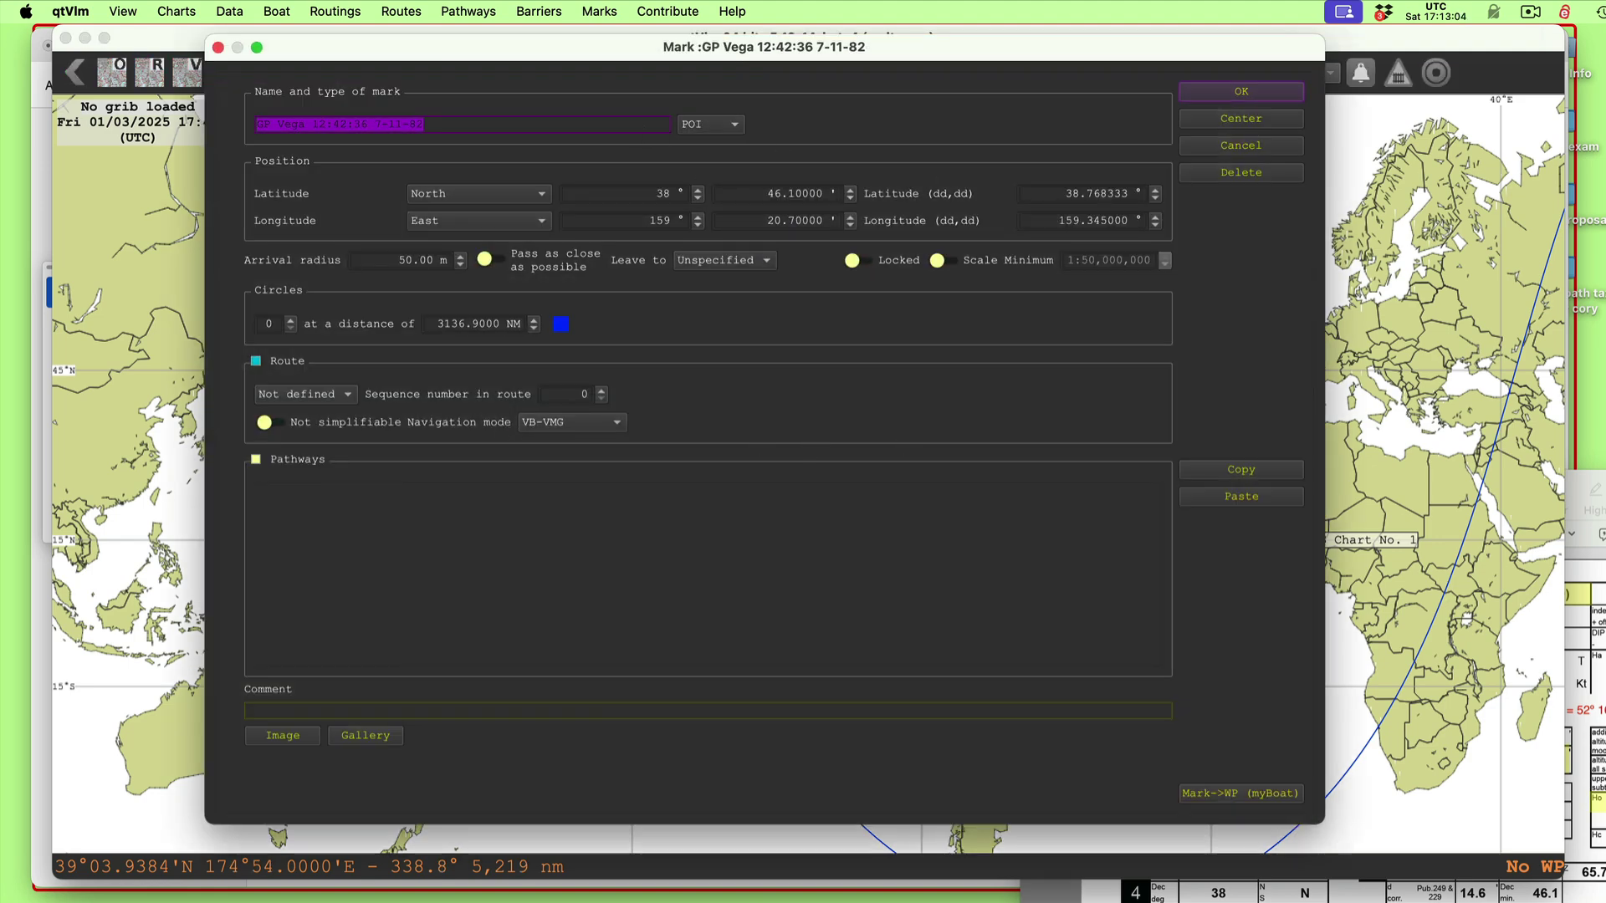
key("super+Tab")
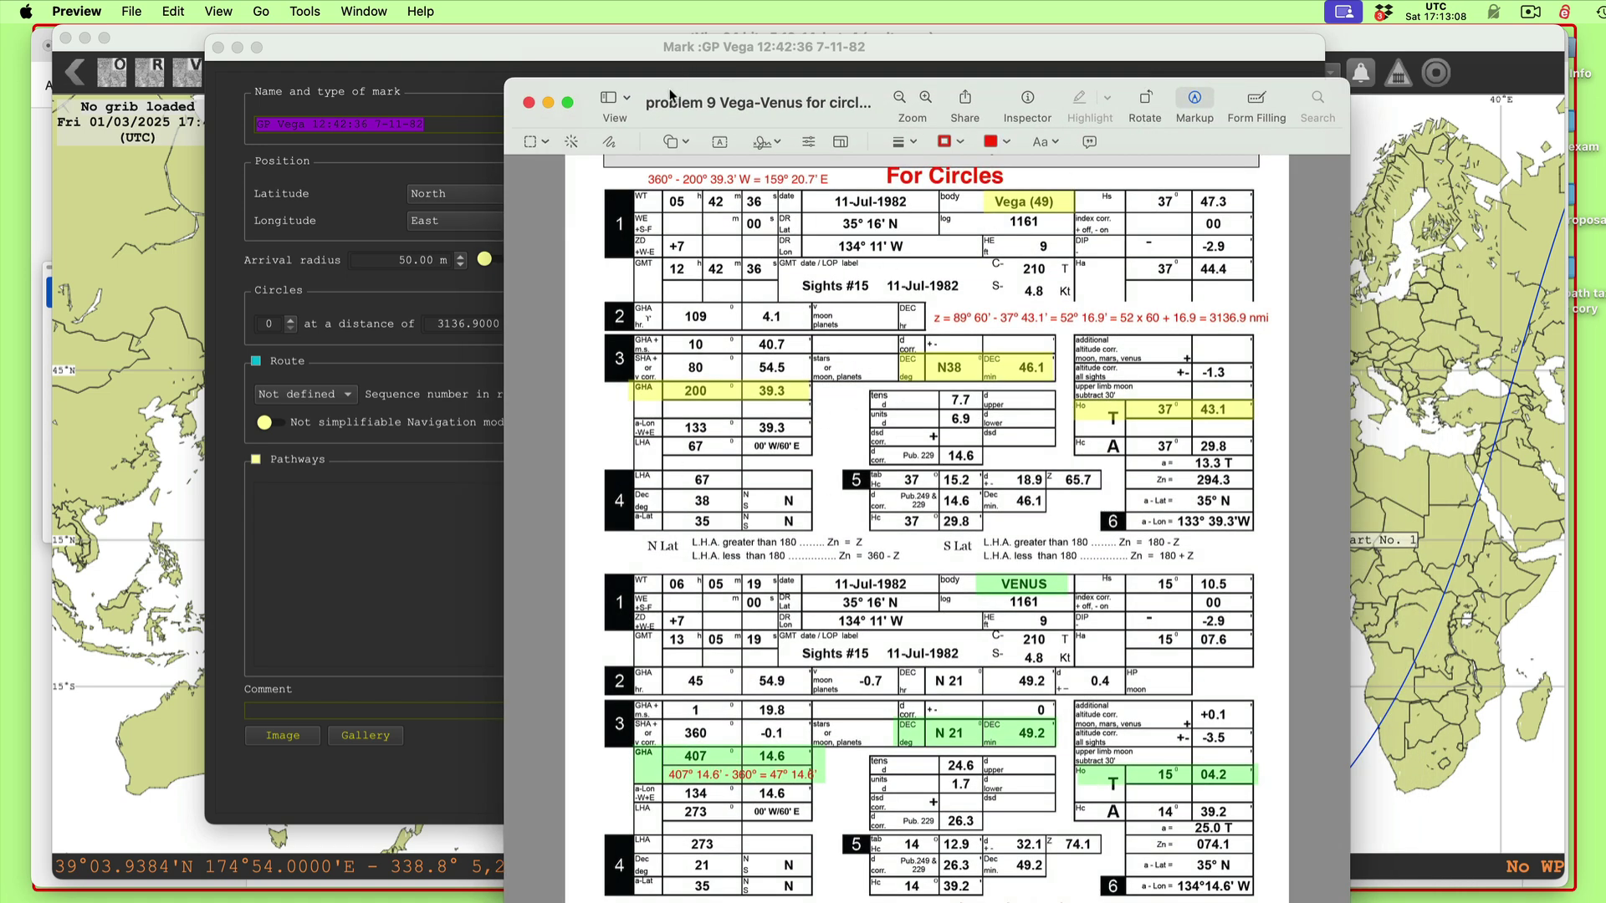
left_click_drag(669, 94, 1369, 469)
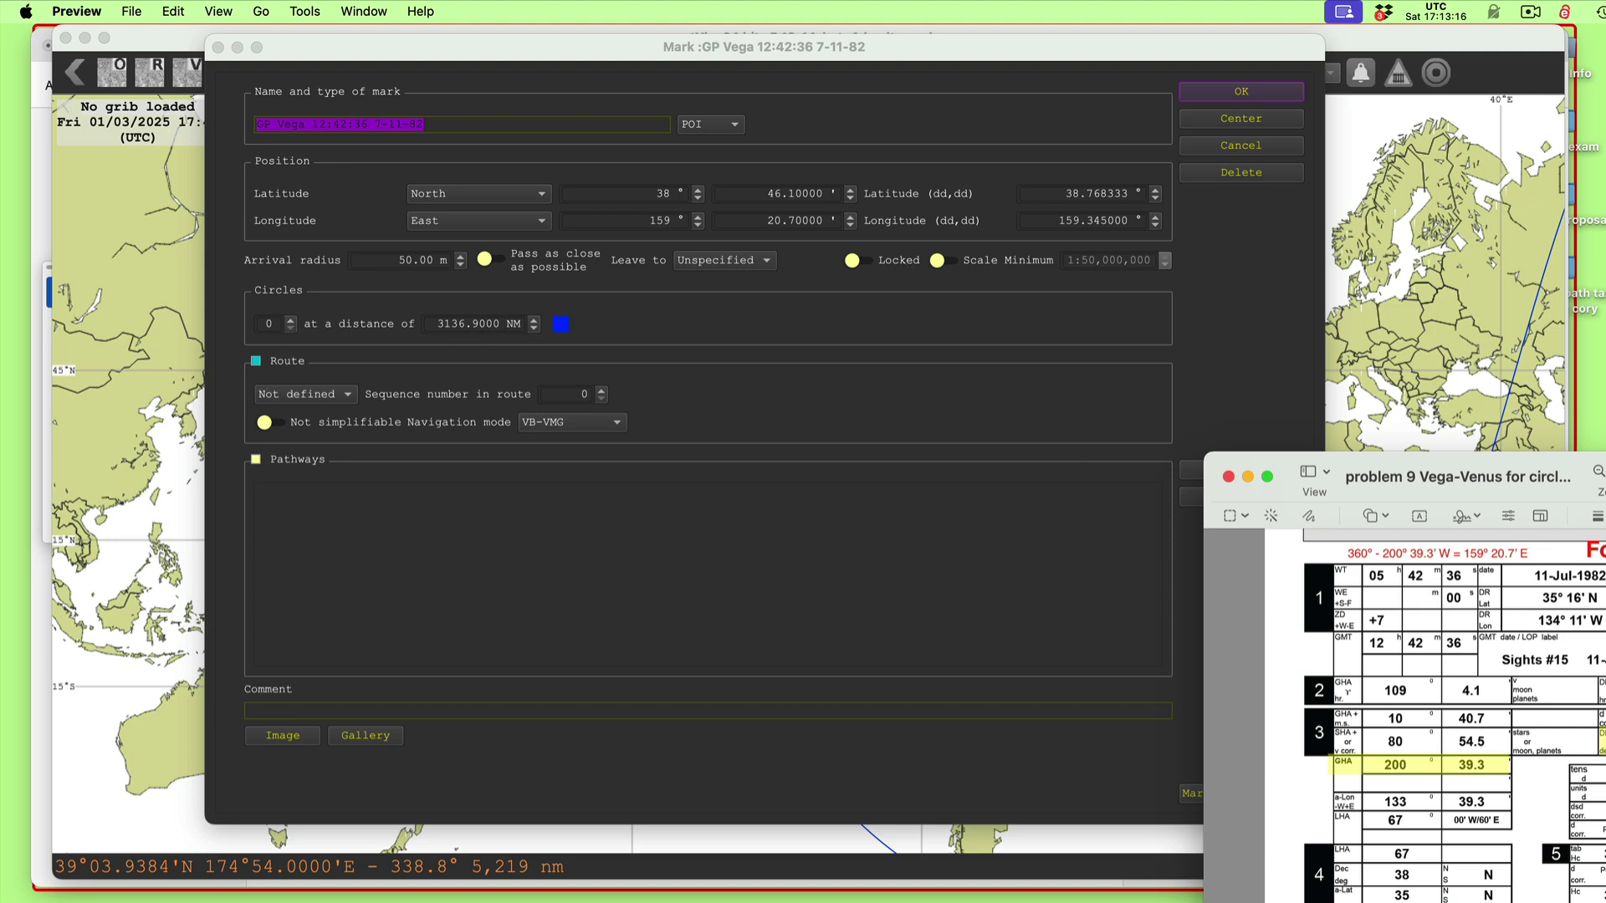
left_click_drag(1599, 469, 1474, 181)
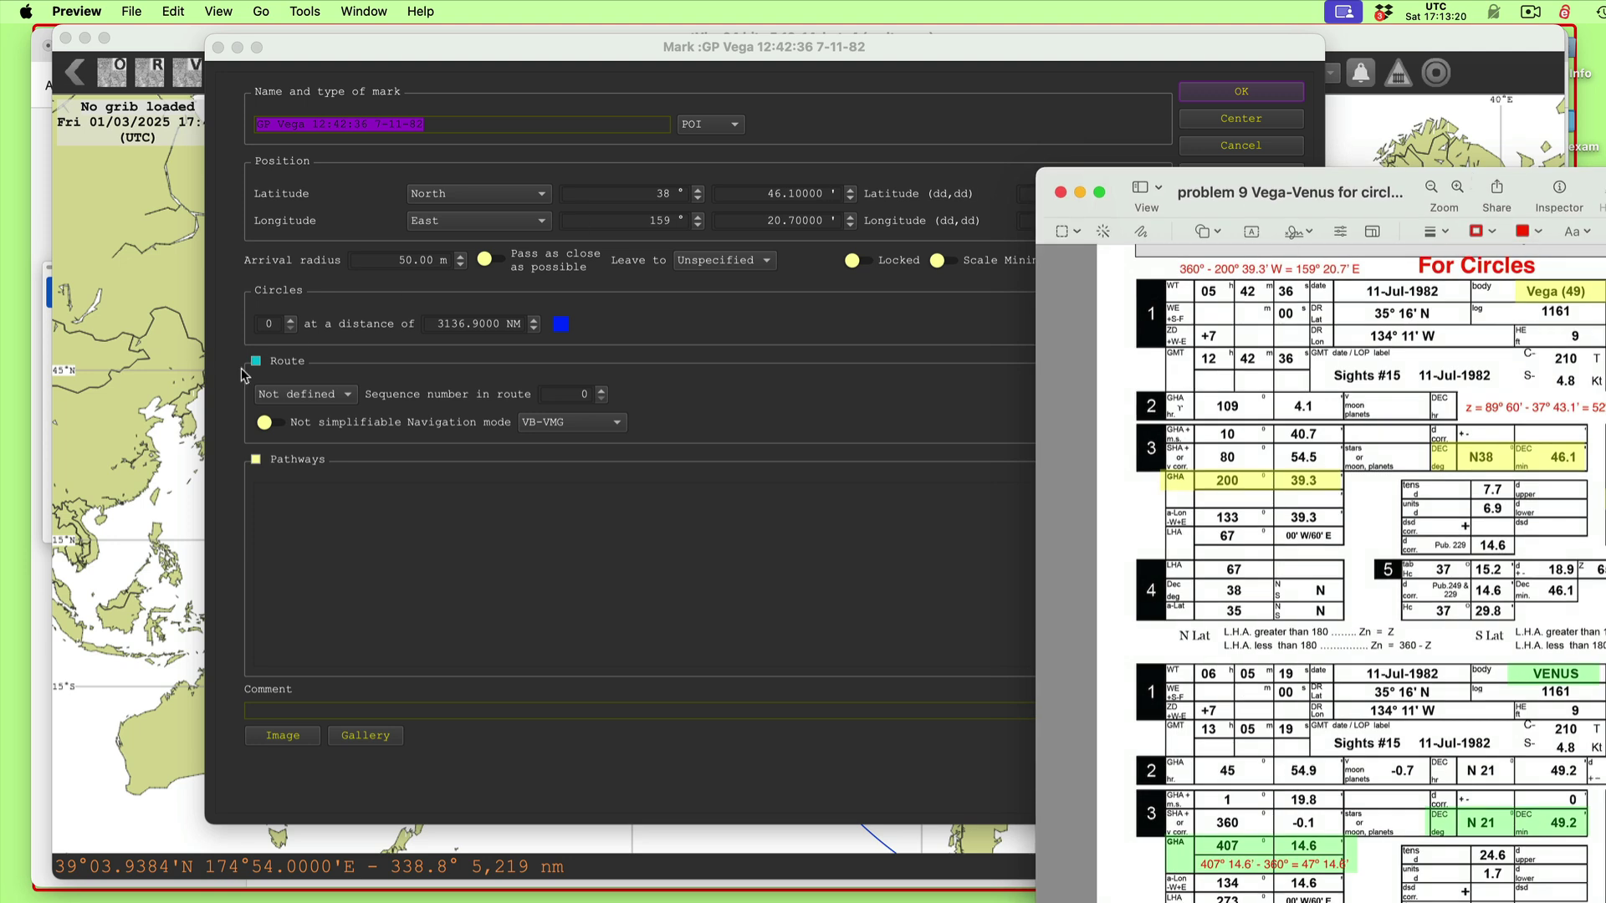
left_click(291, 321)
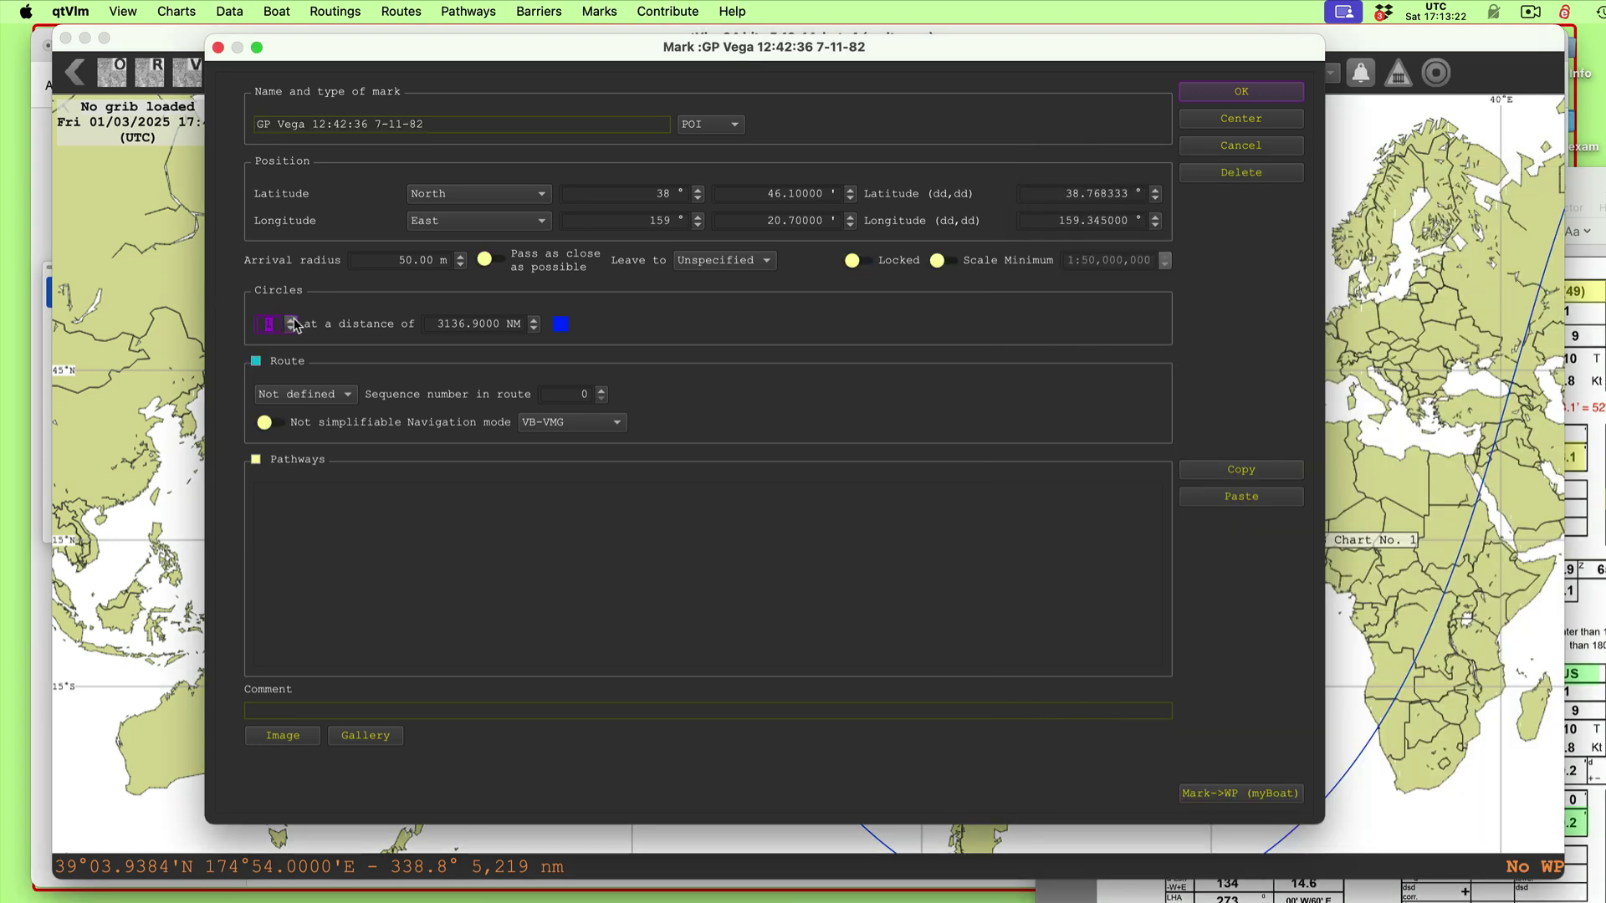
left_click(1249, 92)
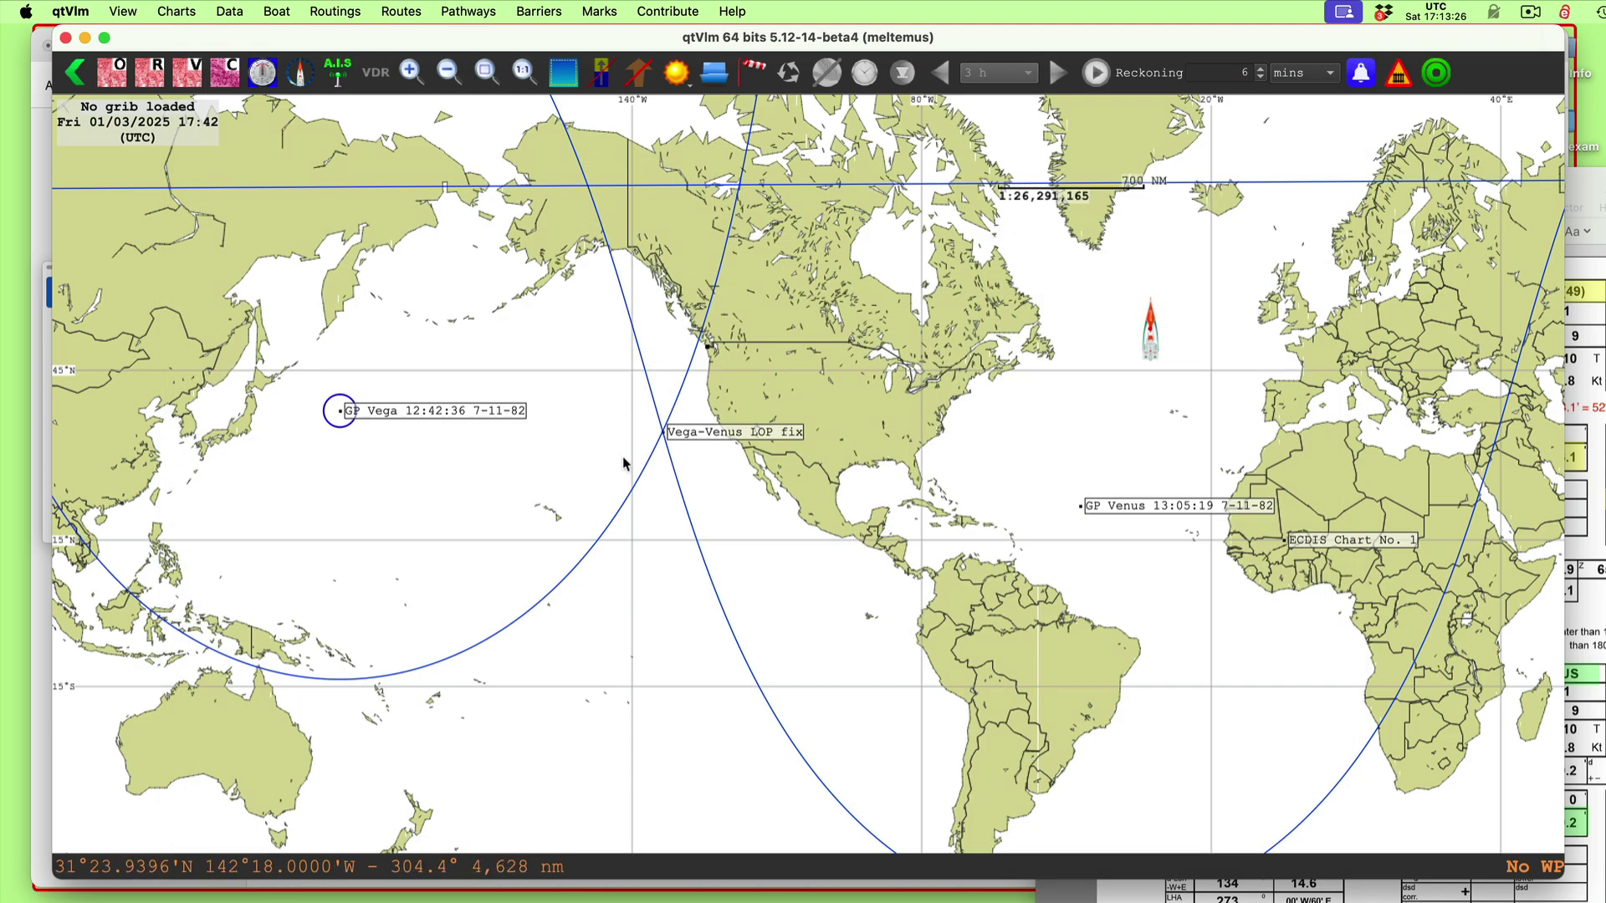
Zoom in on the Vega and Venus circles' crossing next to the Vega-Venus LOP fix mark
scroll(665, 500, "up", 3)
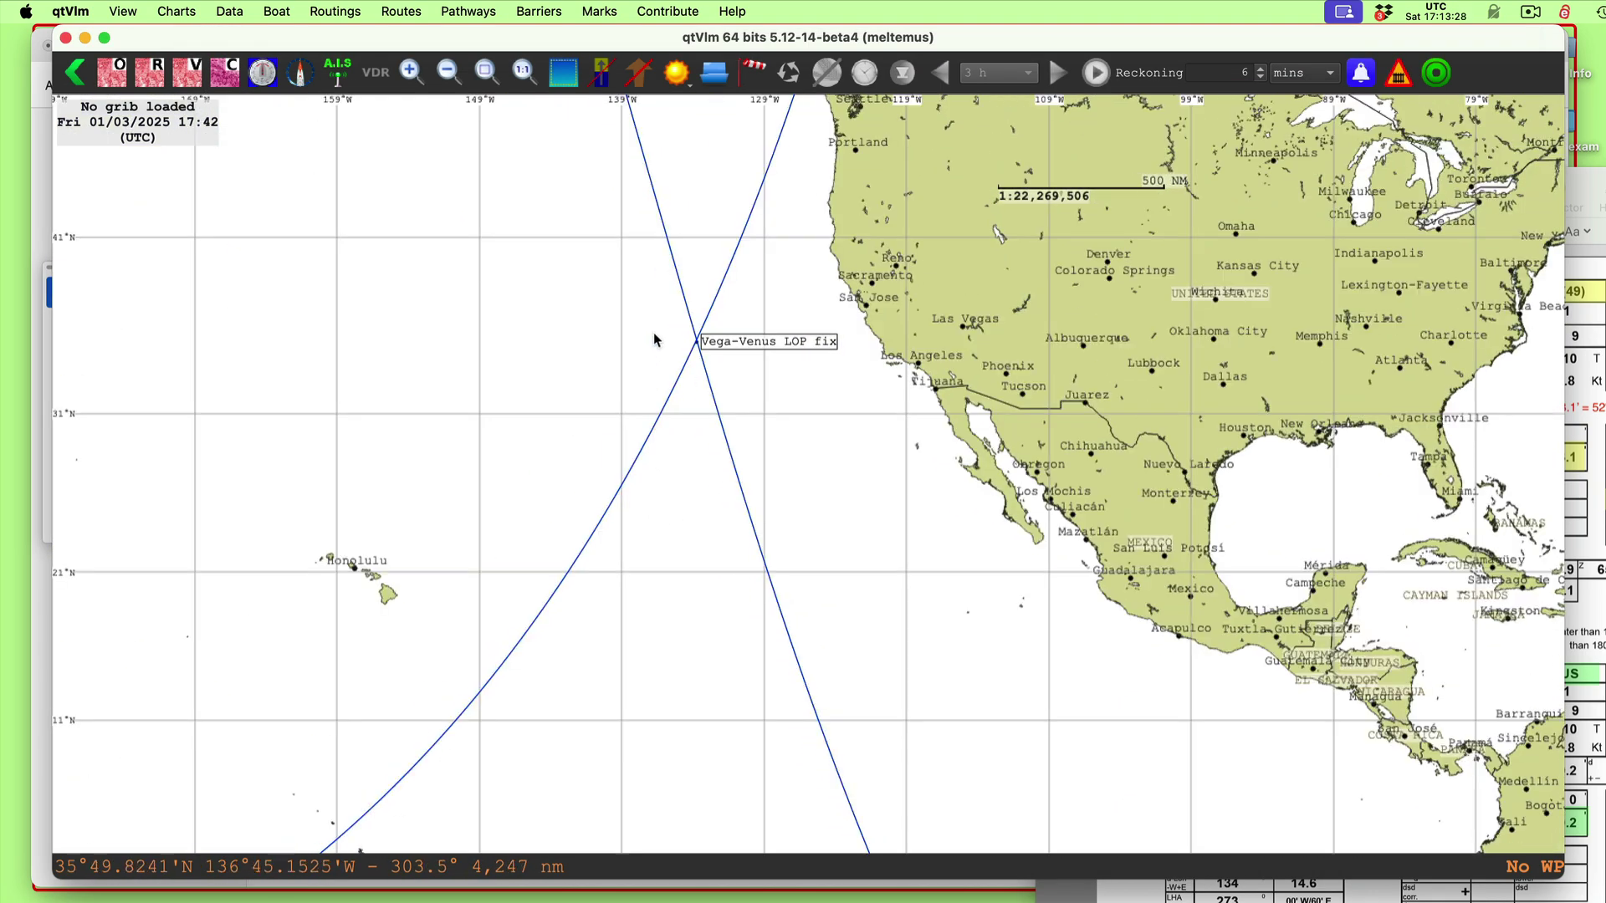
left_click_drag(656, 321, 936, 488)
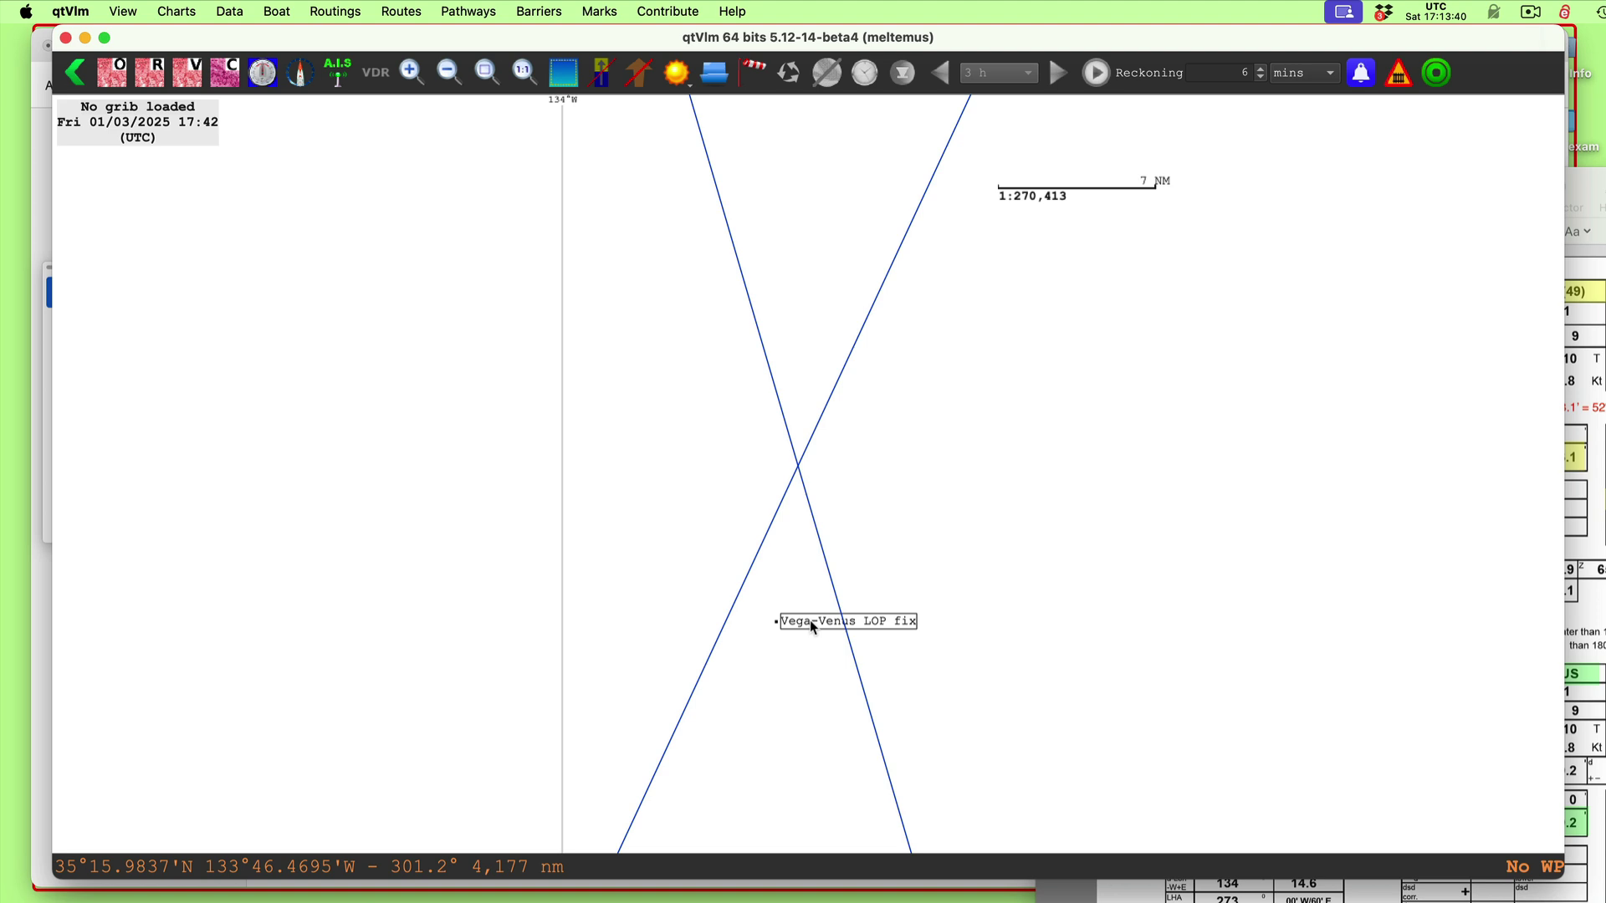
Open the chart's context menu at the crossing point of the Vega and Venus circles
right_click(823, 461)
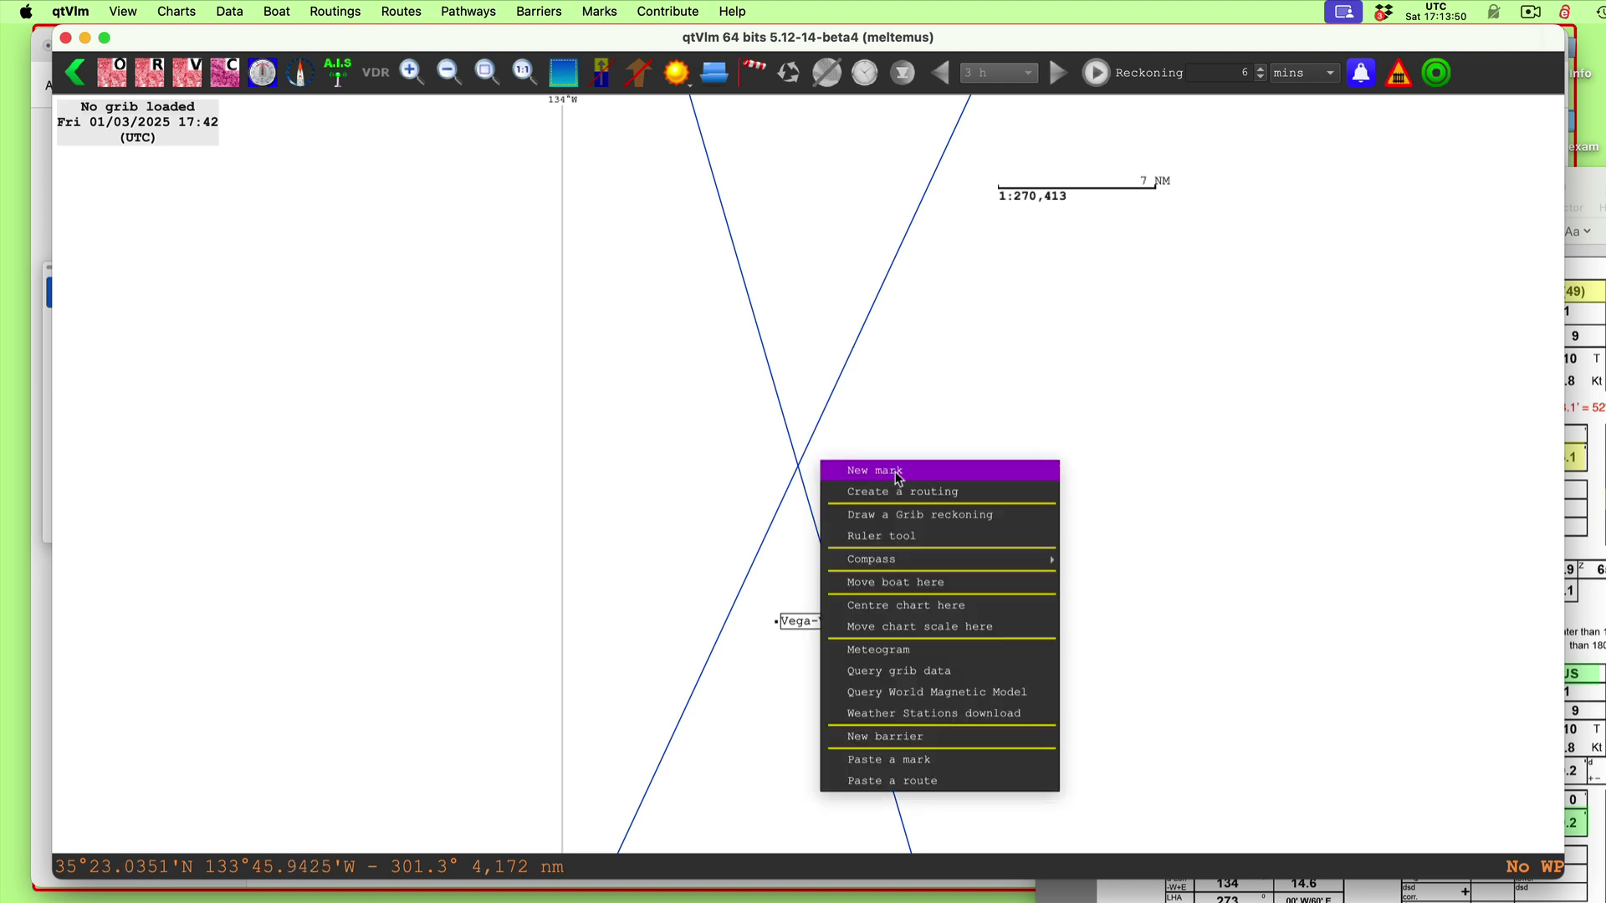
Use the Ruler to read 190.6° and 6.31 NM from the crossing to the LOP fix, then return to Chrome
left_click(883, 536)
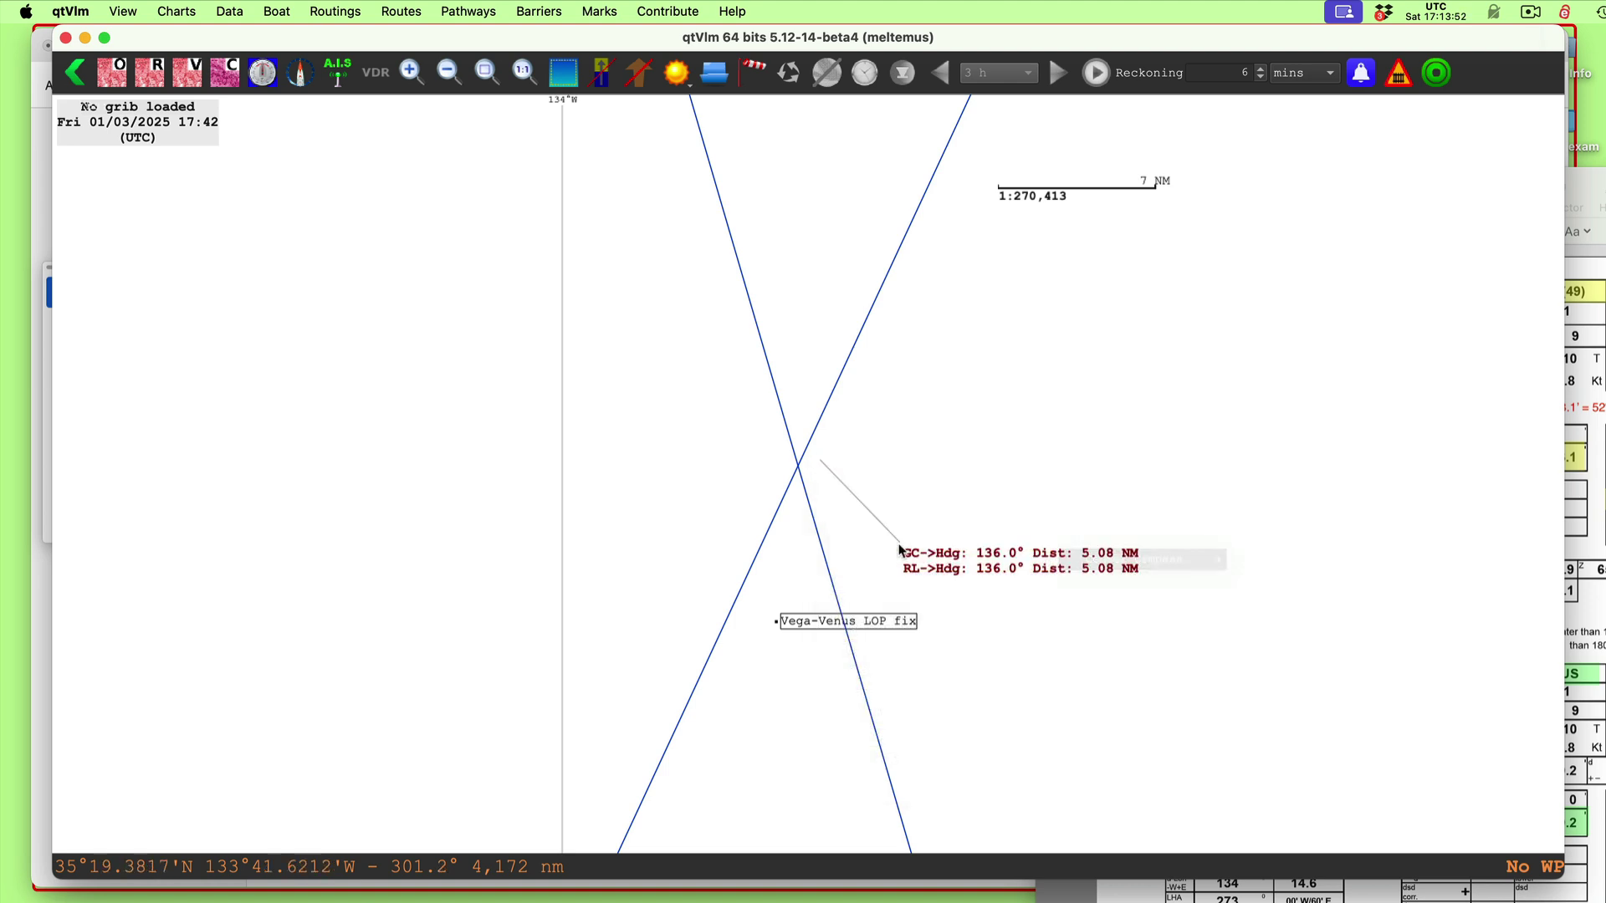
left_click(793, 604)
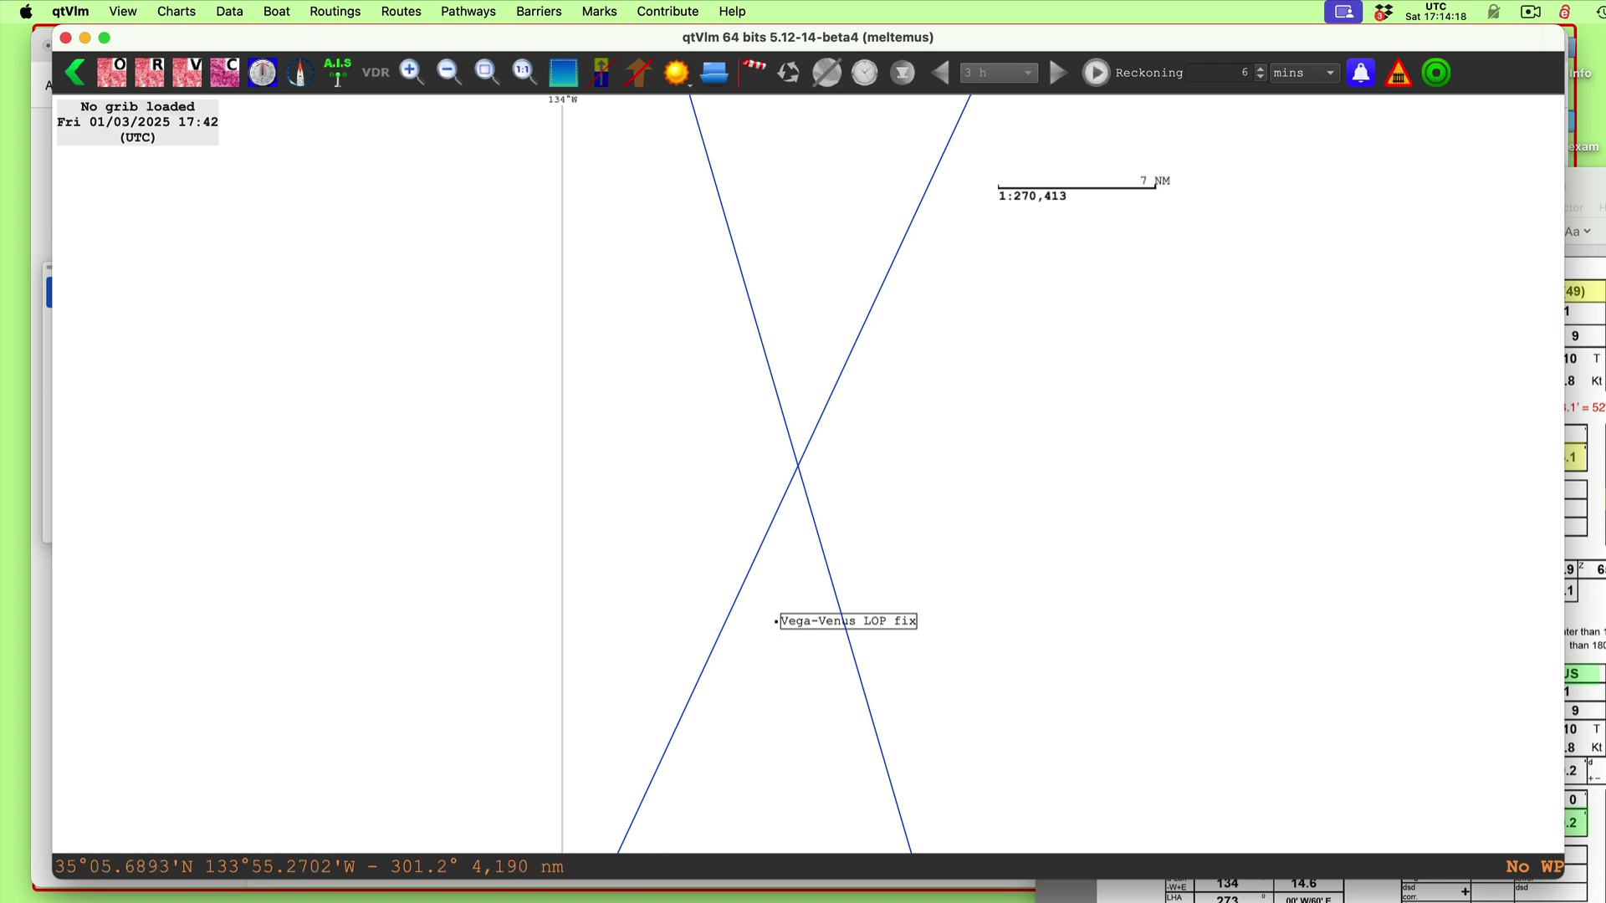
key("super+Tab")
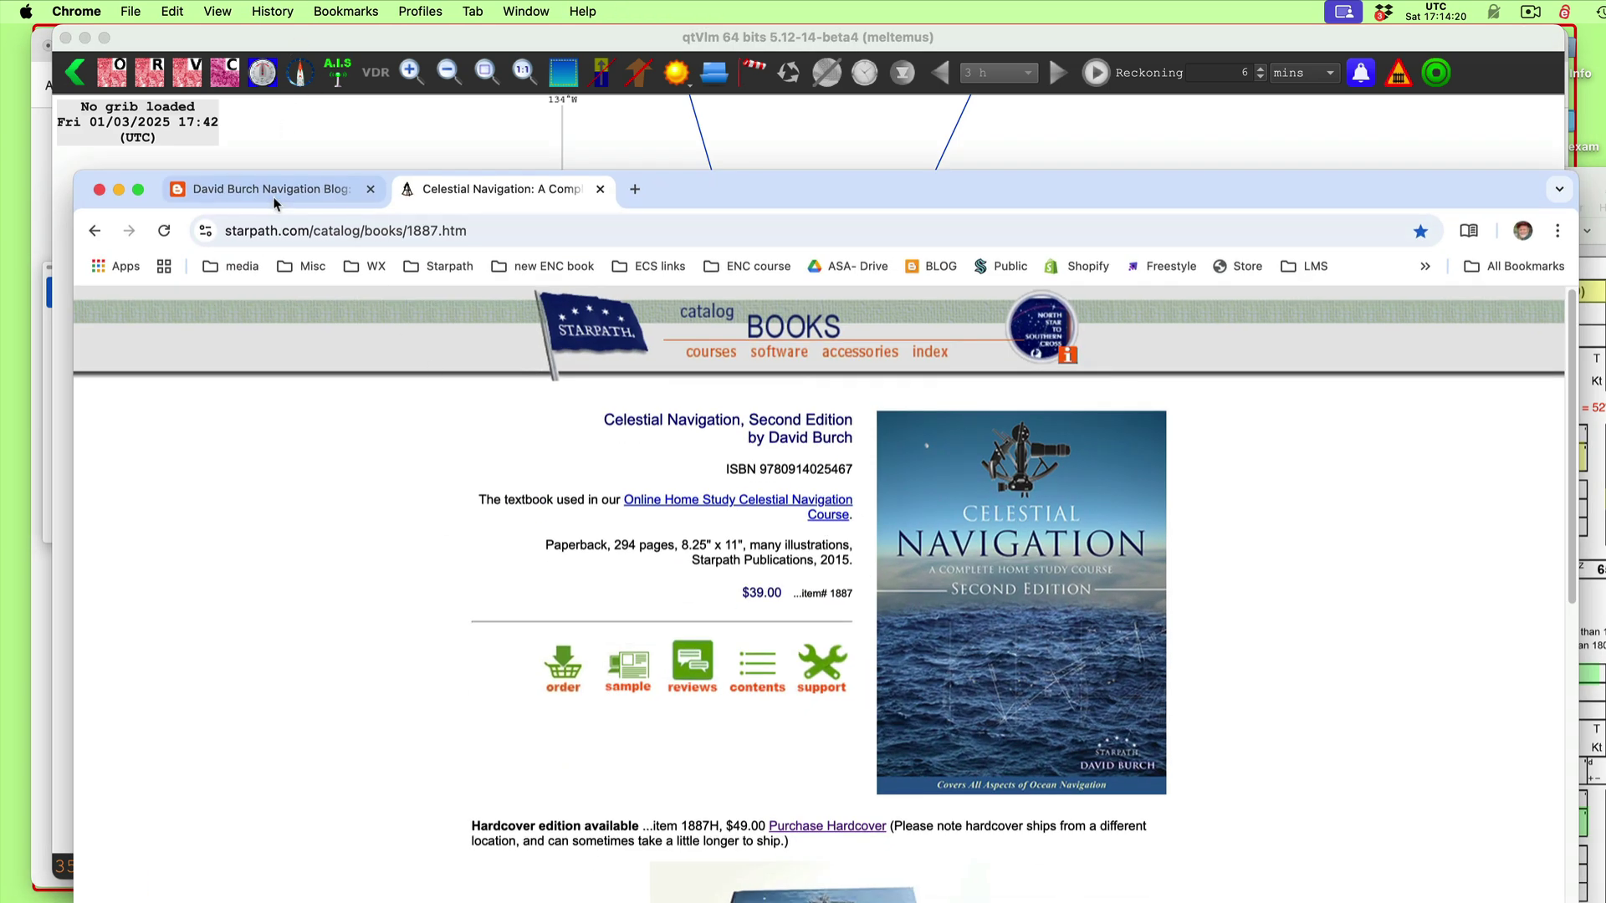
Open the Great Circle Distance blog post and scroll to its Type 3 WGS84 result of 4,486.7 nmi
left_click(269, 190)
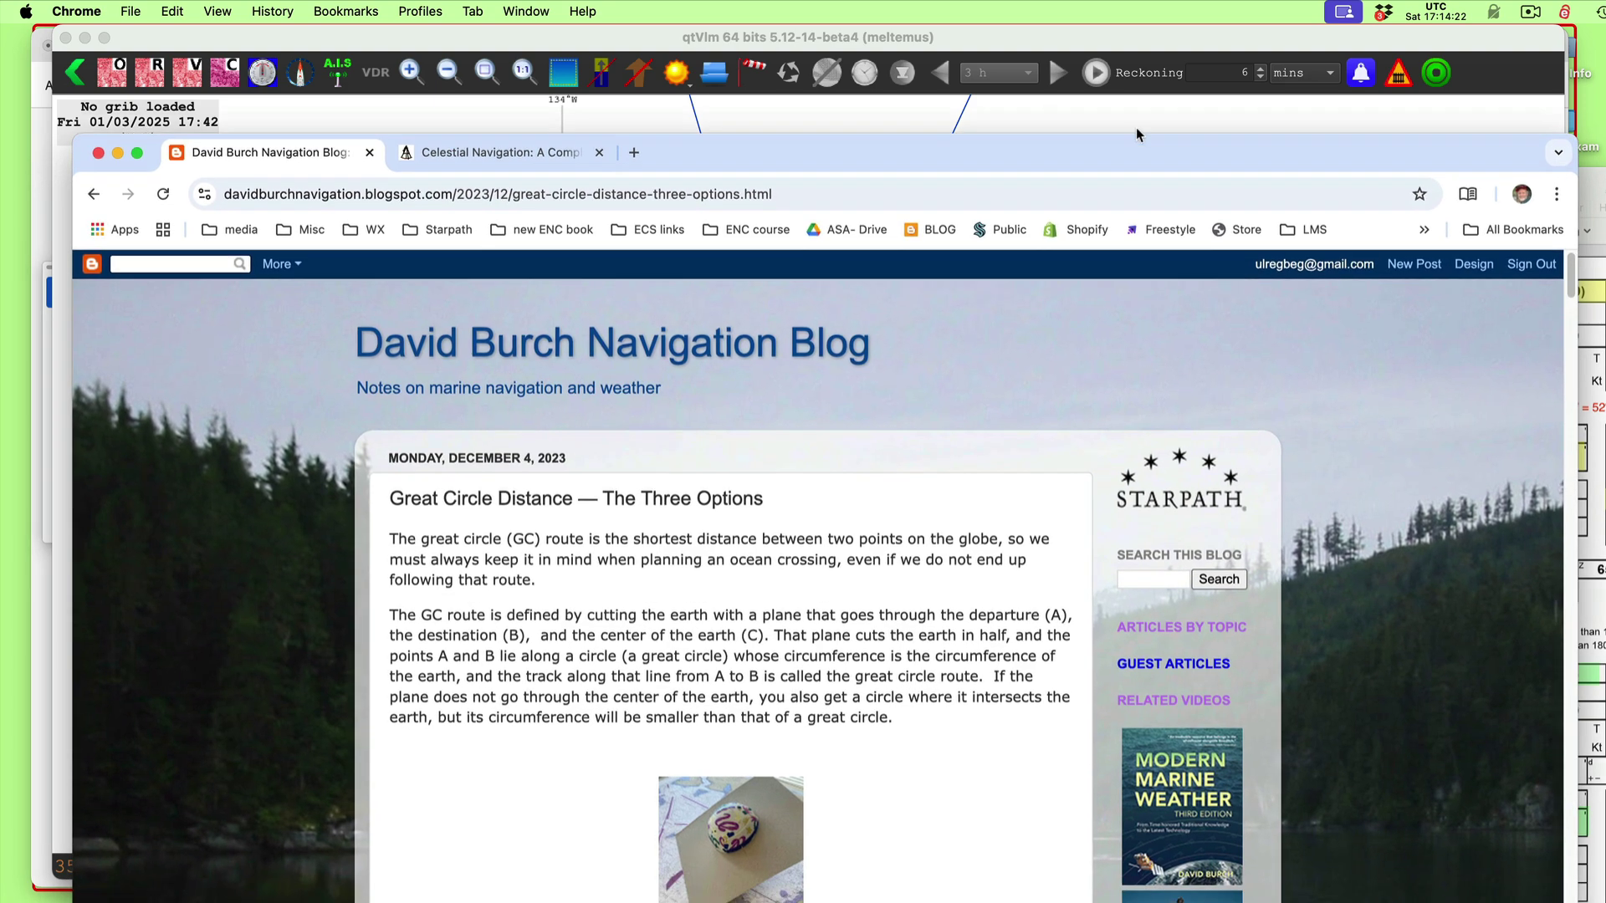
left_click_drag(1146, 181, 1081, 42)
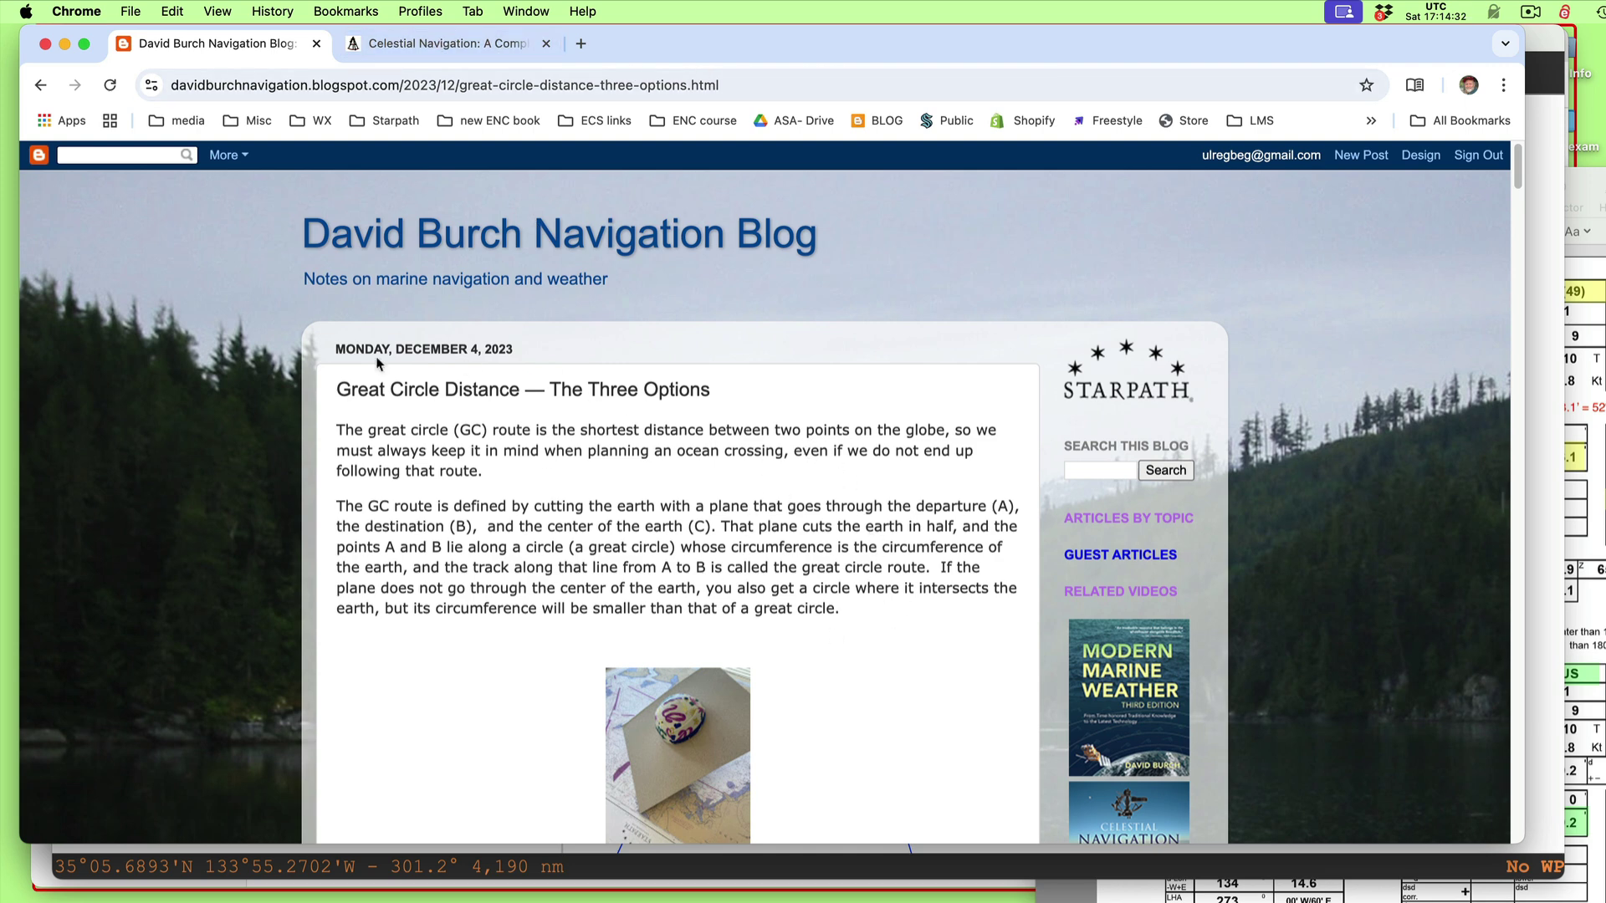
scroll(844, 569, "down", 5)
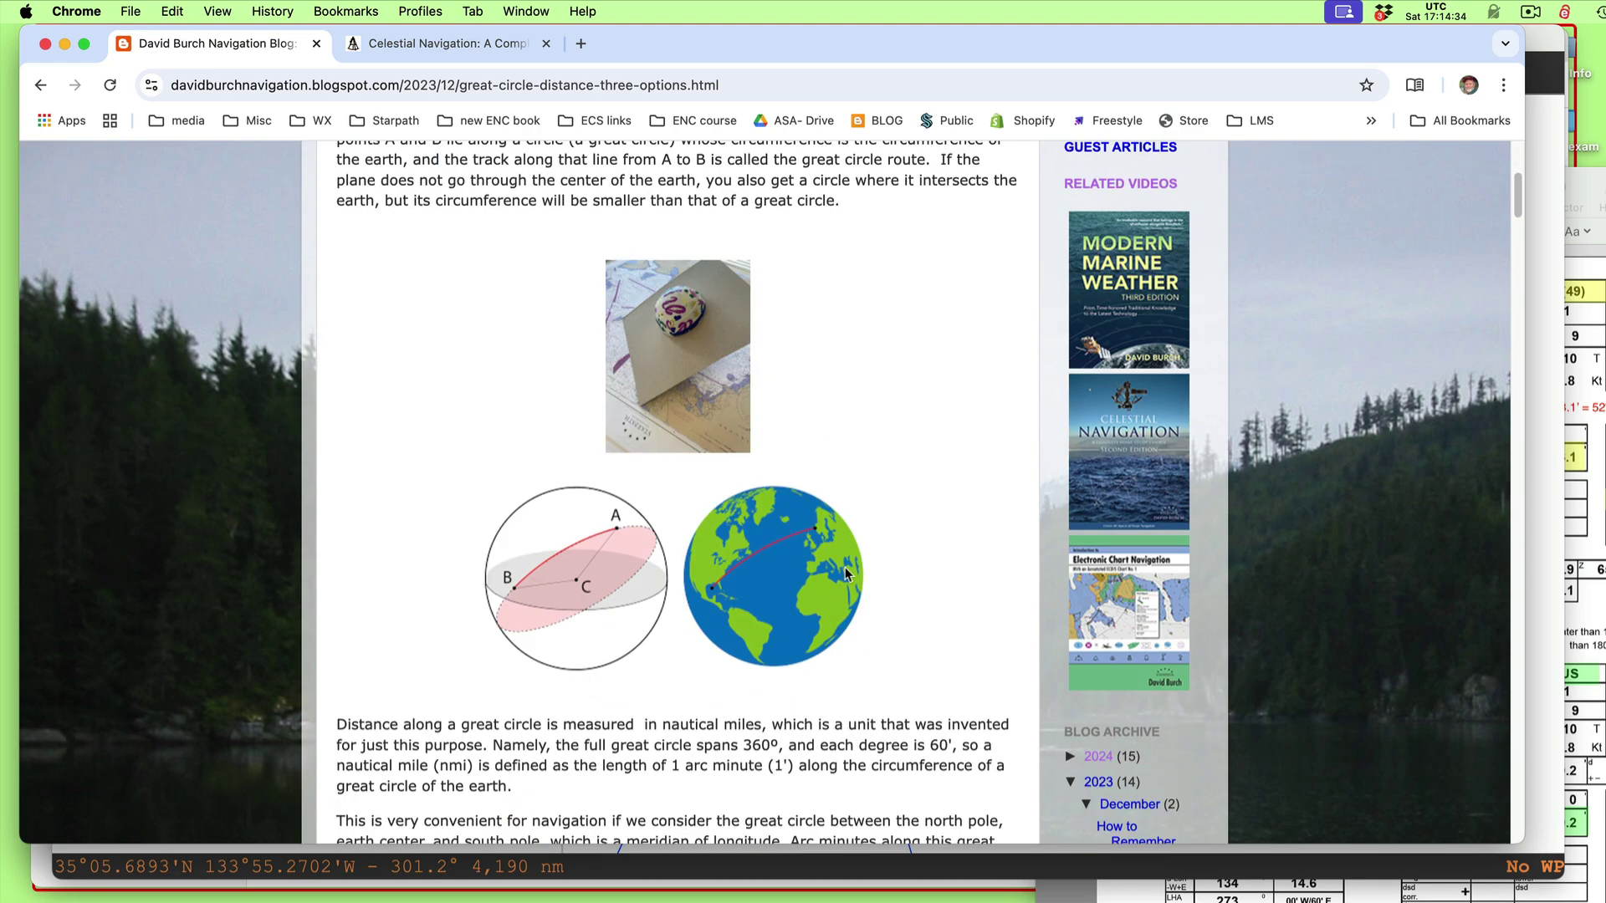
scroll(845, 573, "down", 10)
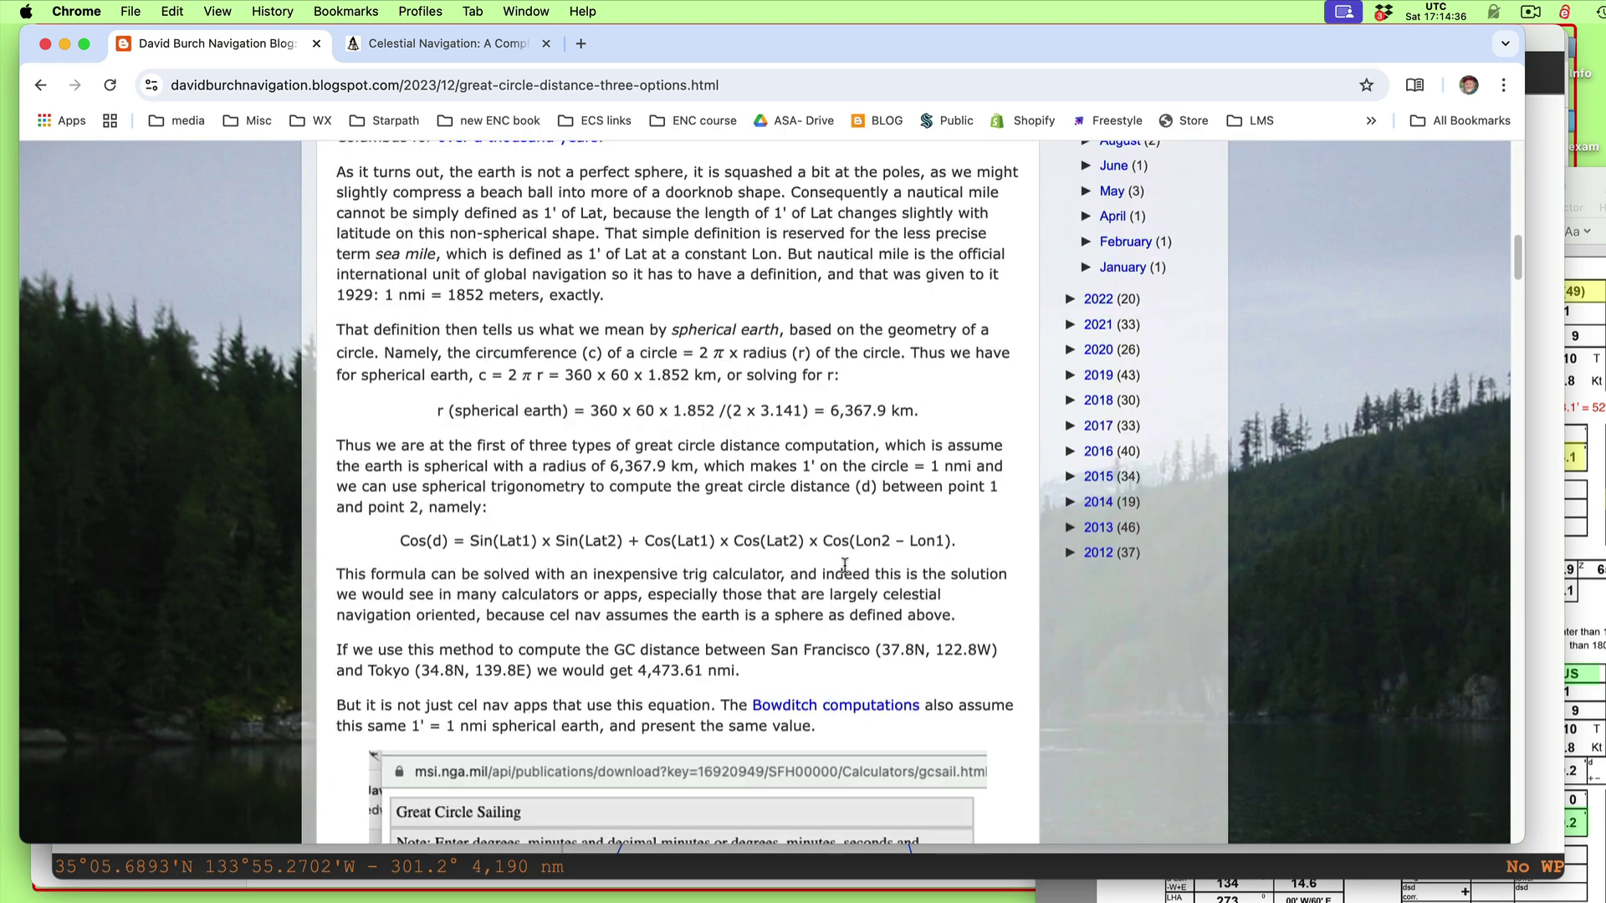
scroll(845, 565, "down", 11)
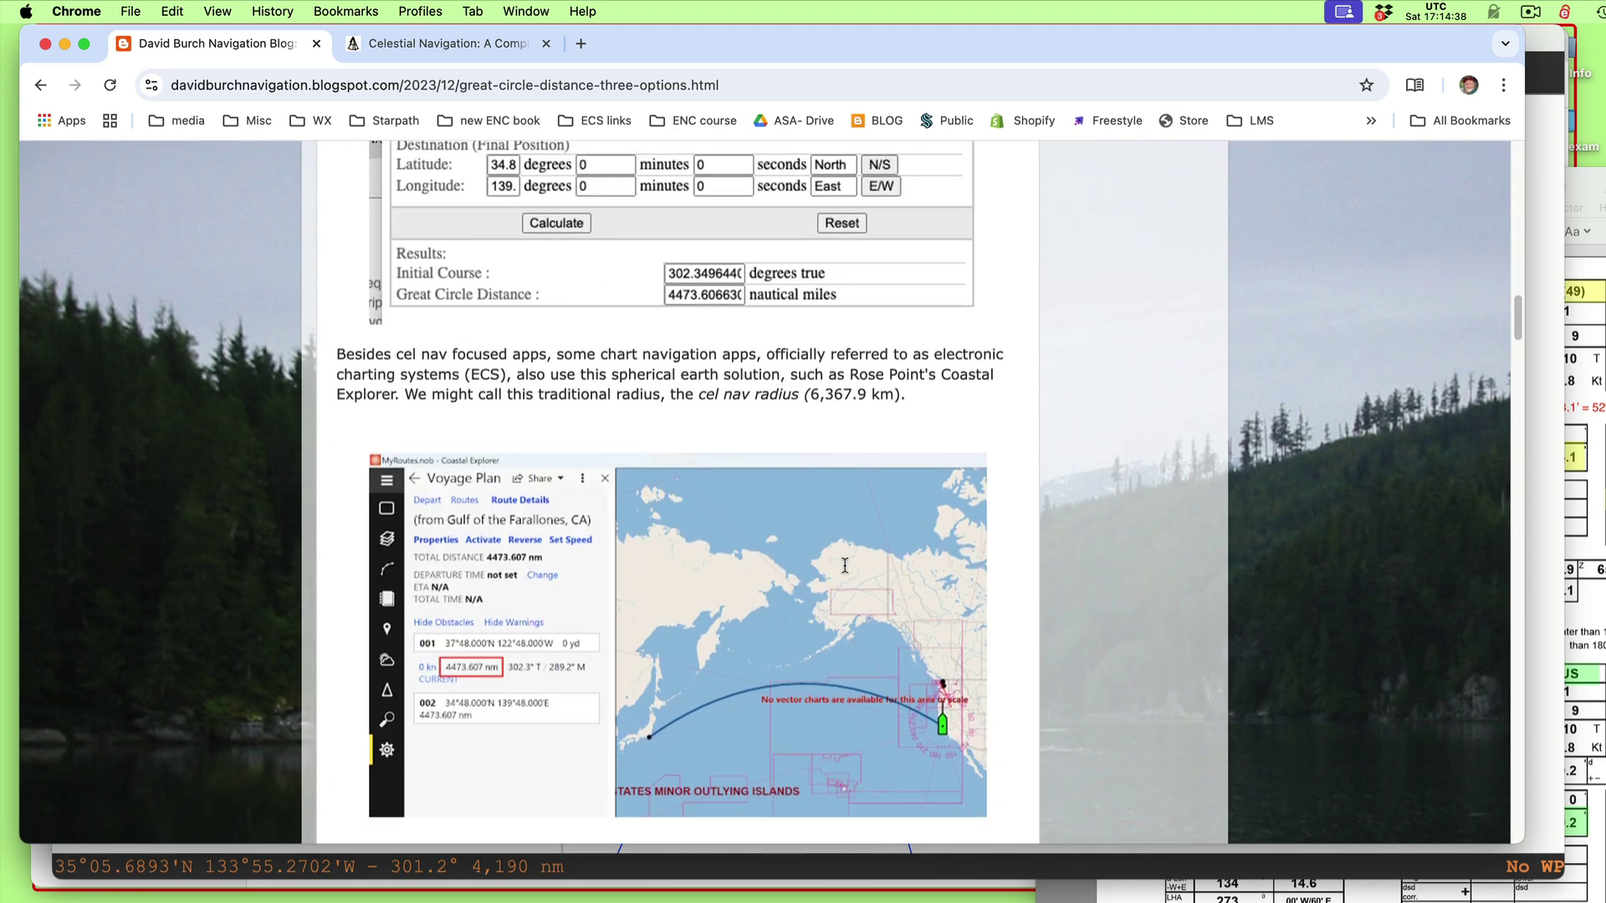
scroll(845, 566, "down", 7)
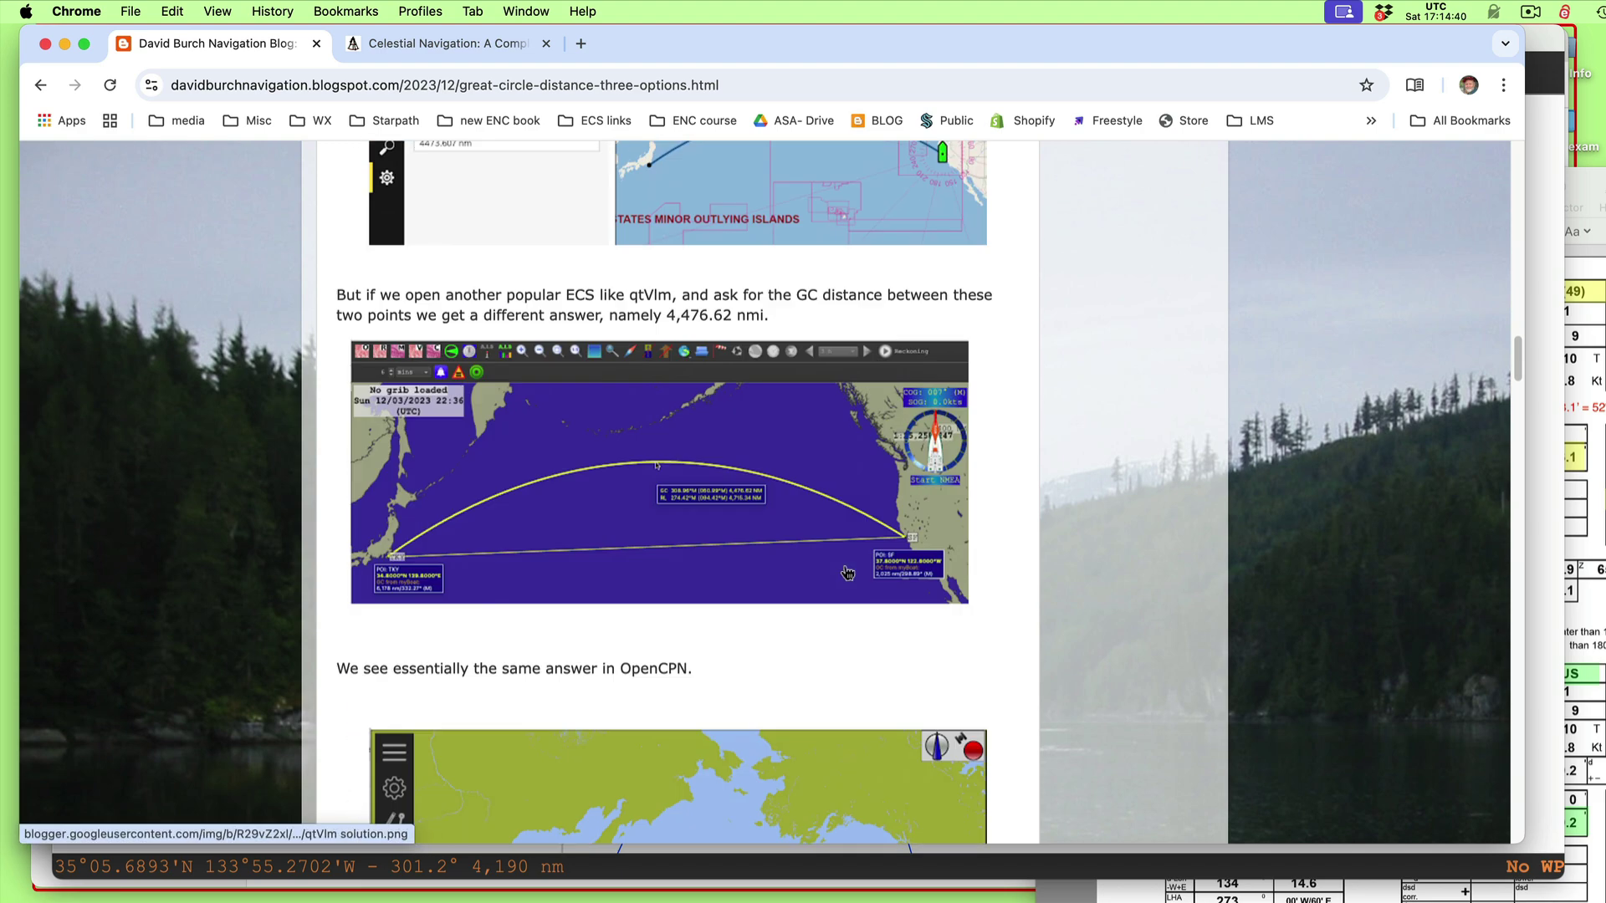
scroll(847, 573, "down", 5)
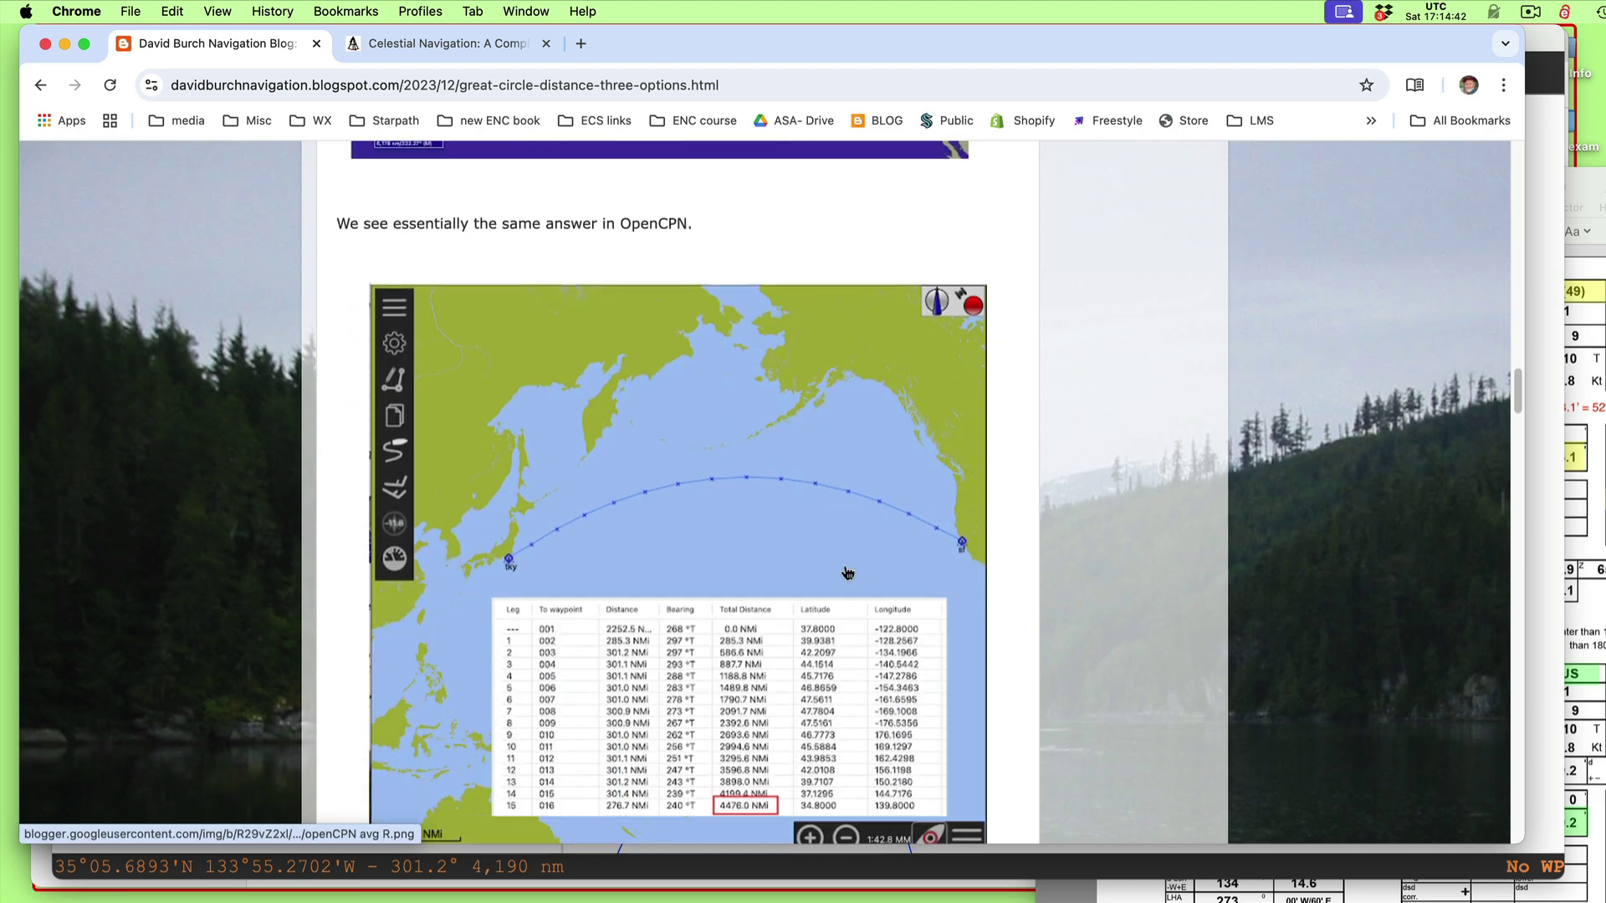
scroll(847, 573, "up", 2)
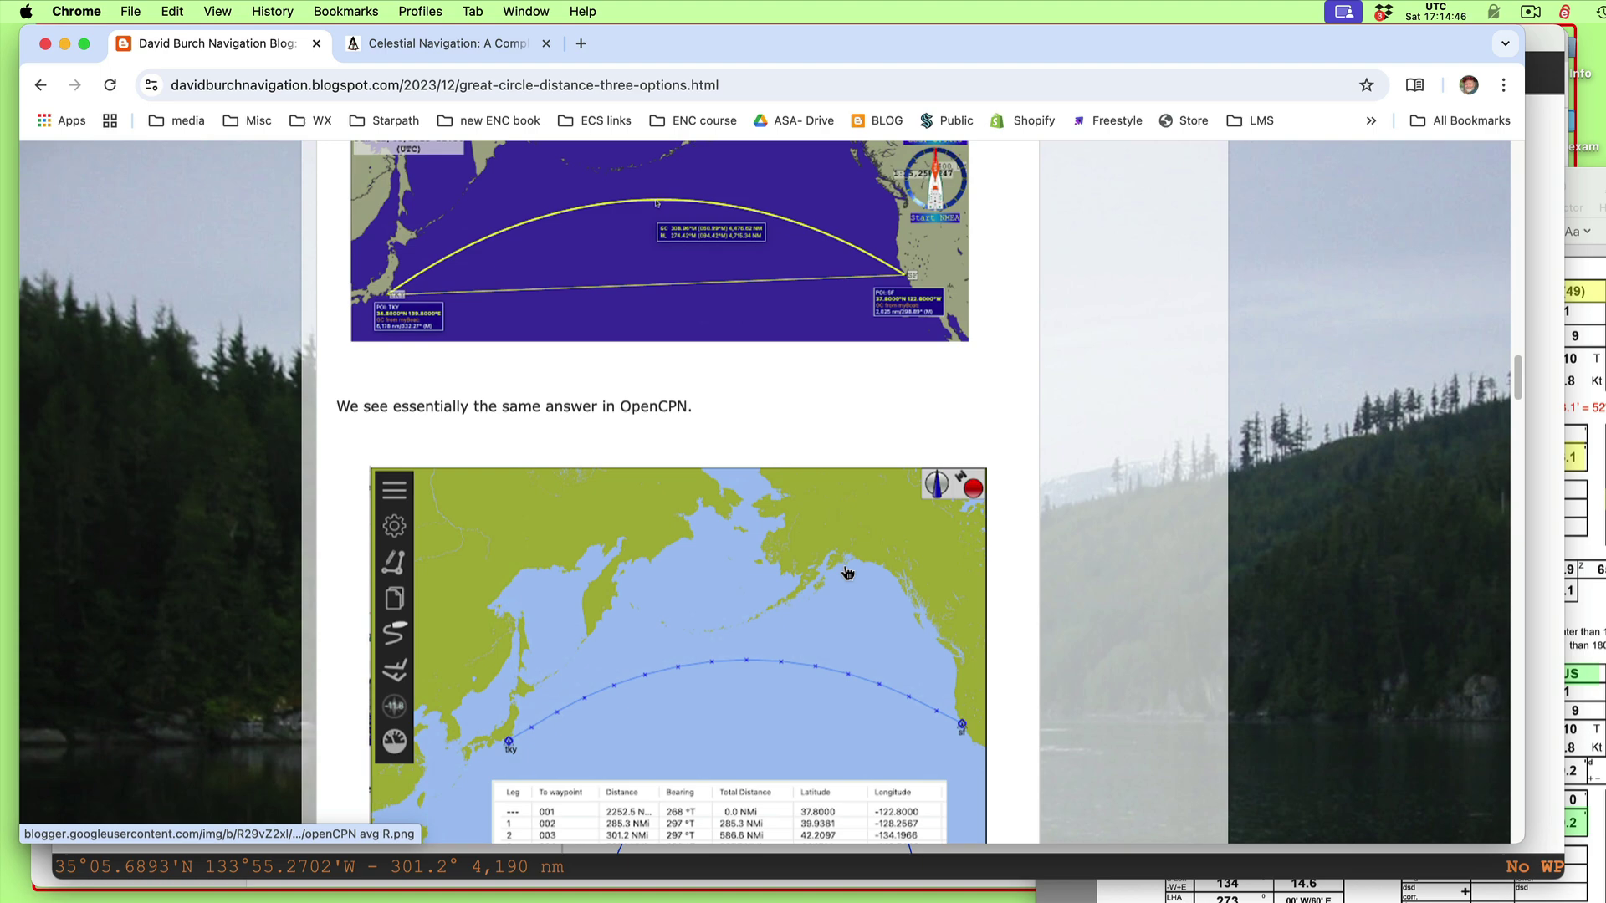
scroll(847, 573, "down", 15)
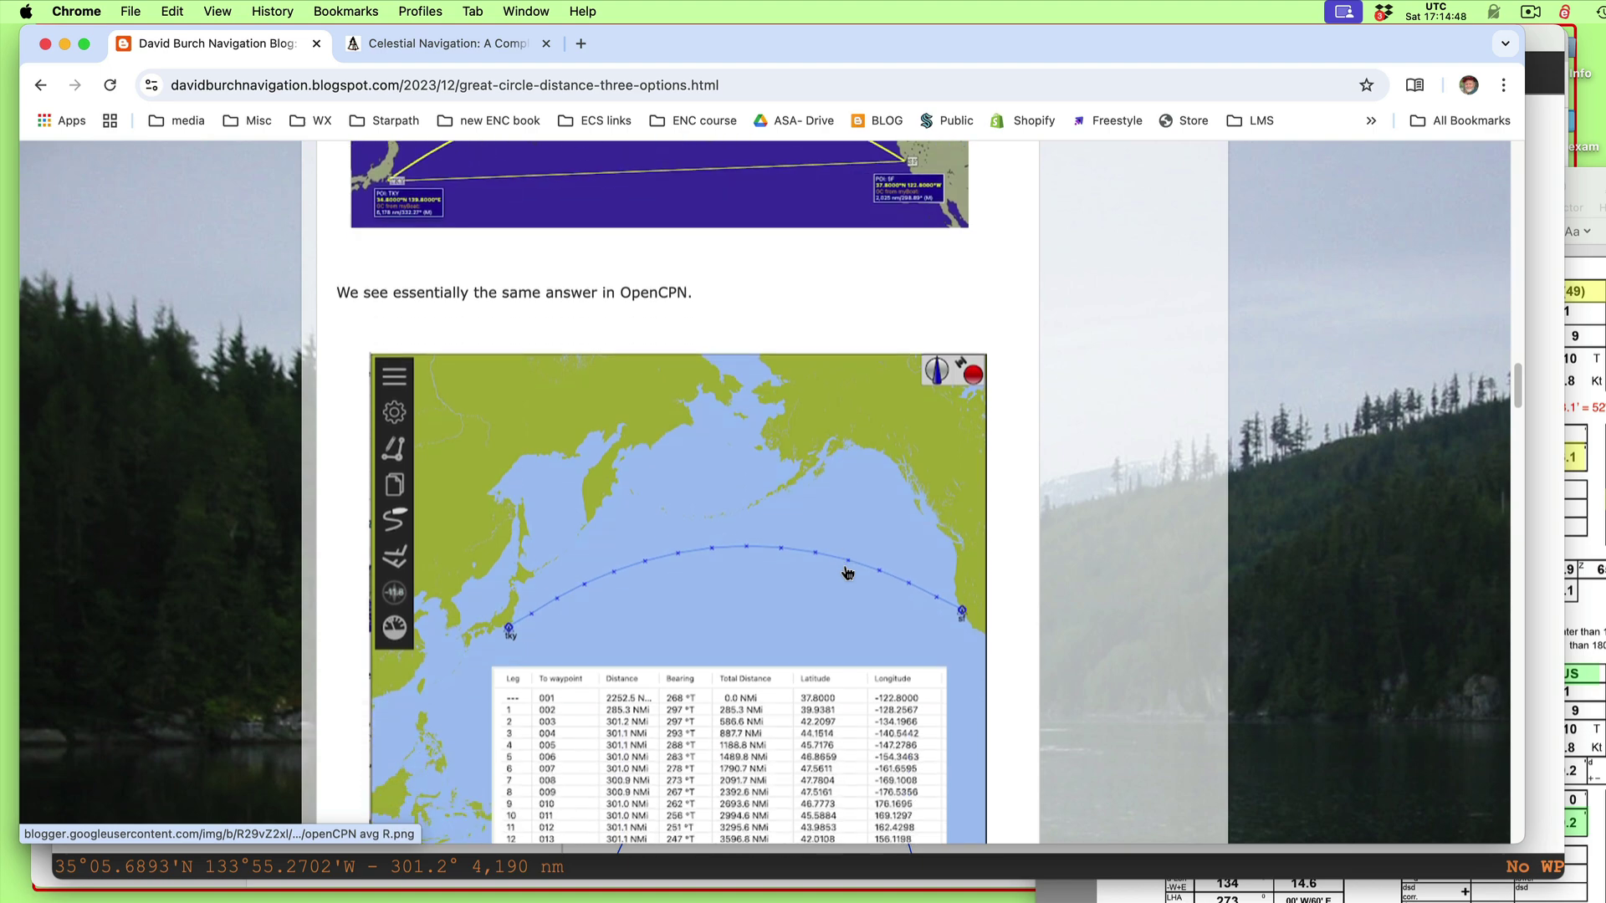
scroll(847, 573, "up", 5)
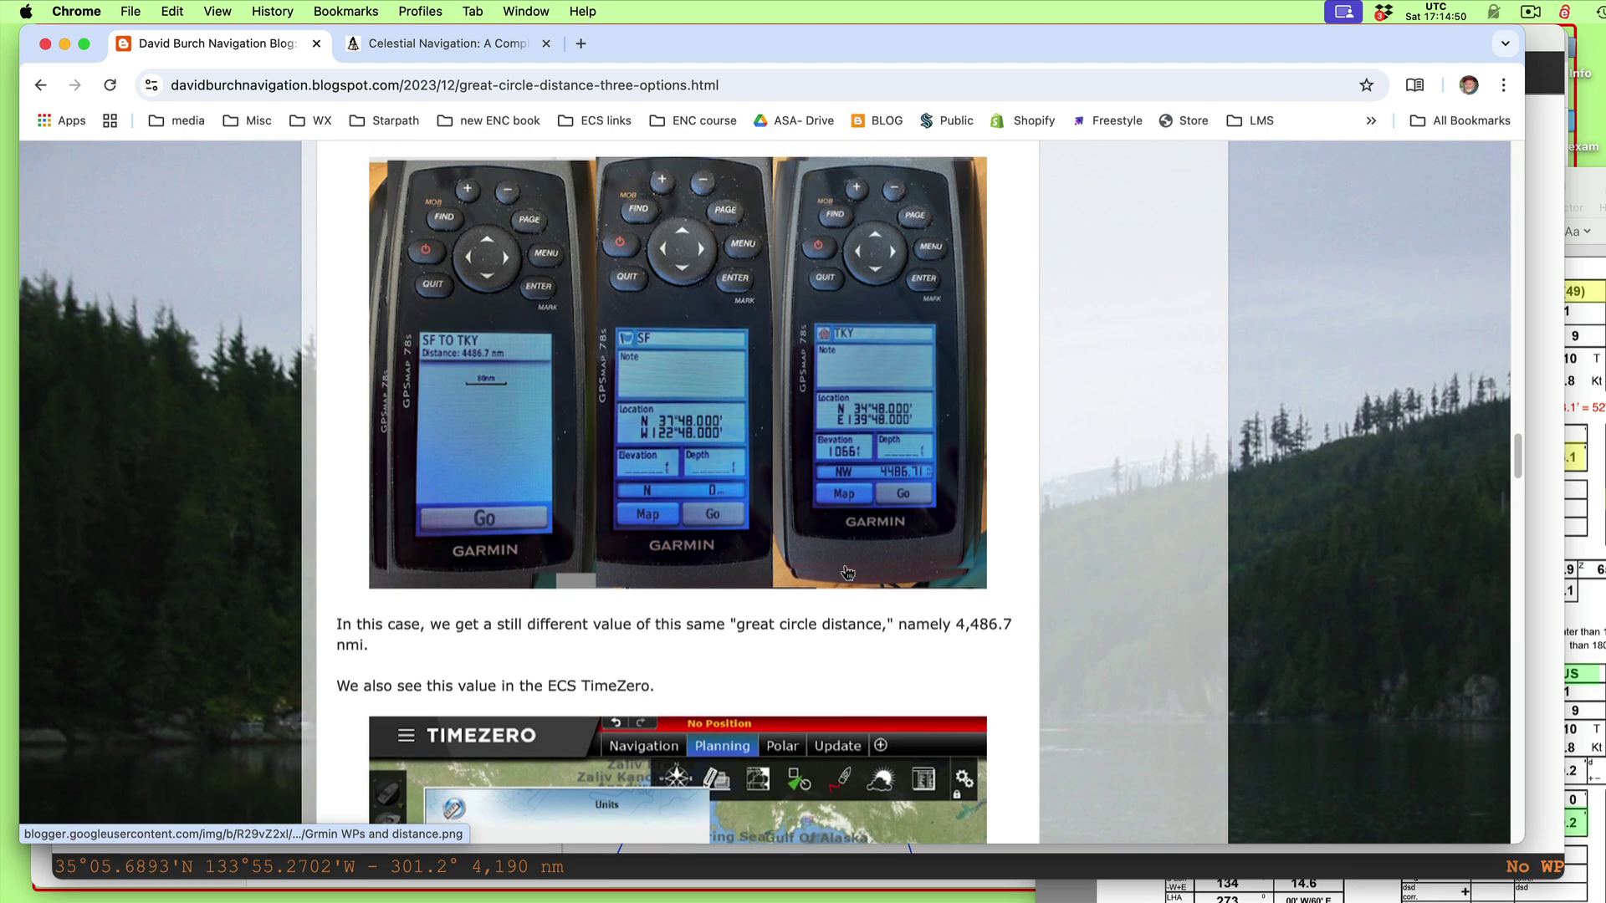
scroll(847, 572, "up", 3)
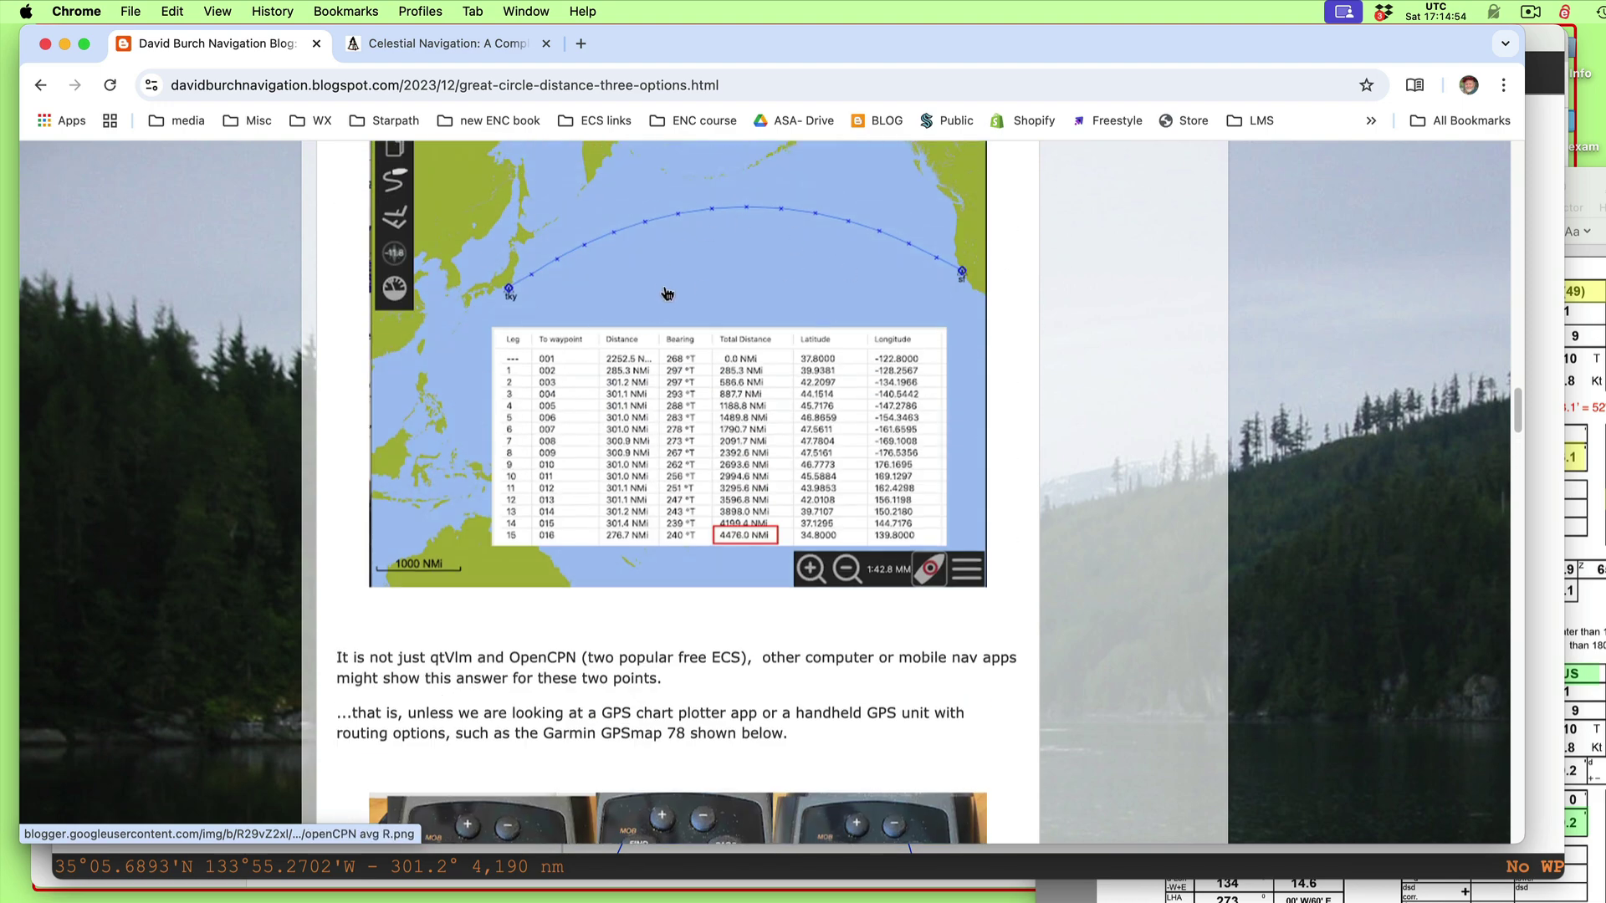
scroll(662, 291, "up", 1)
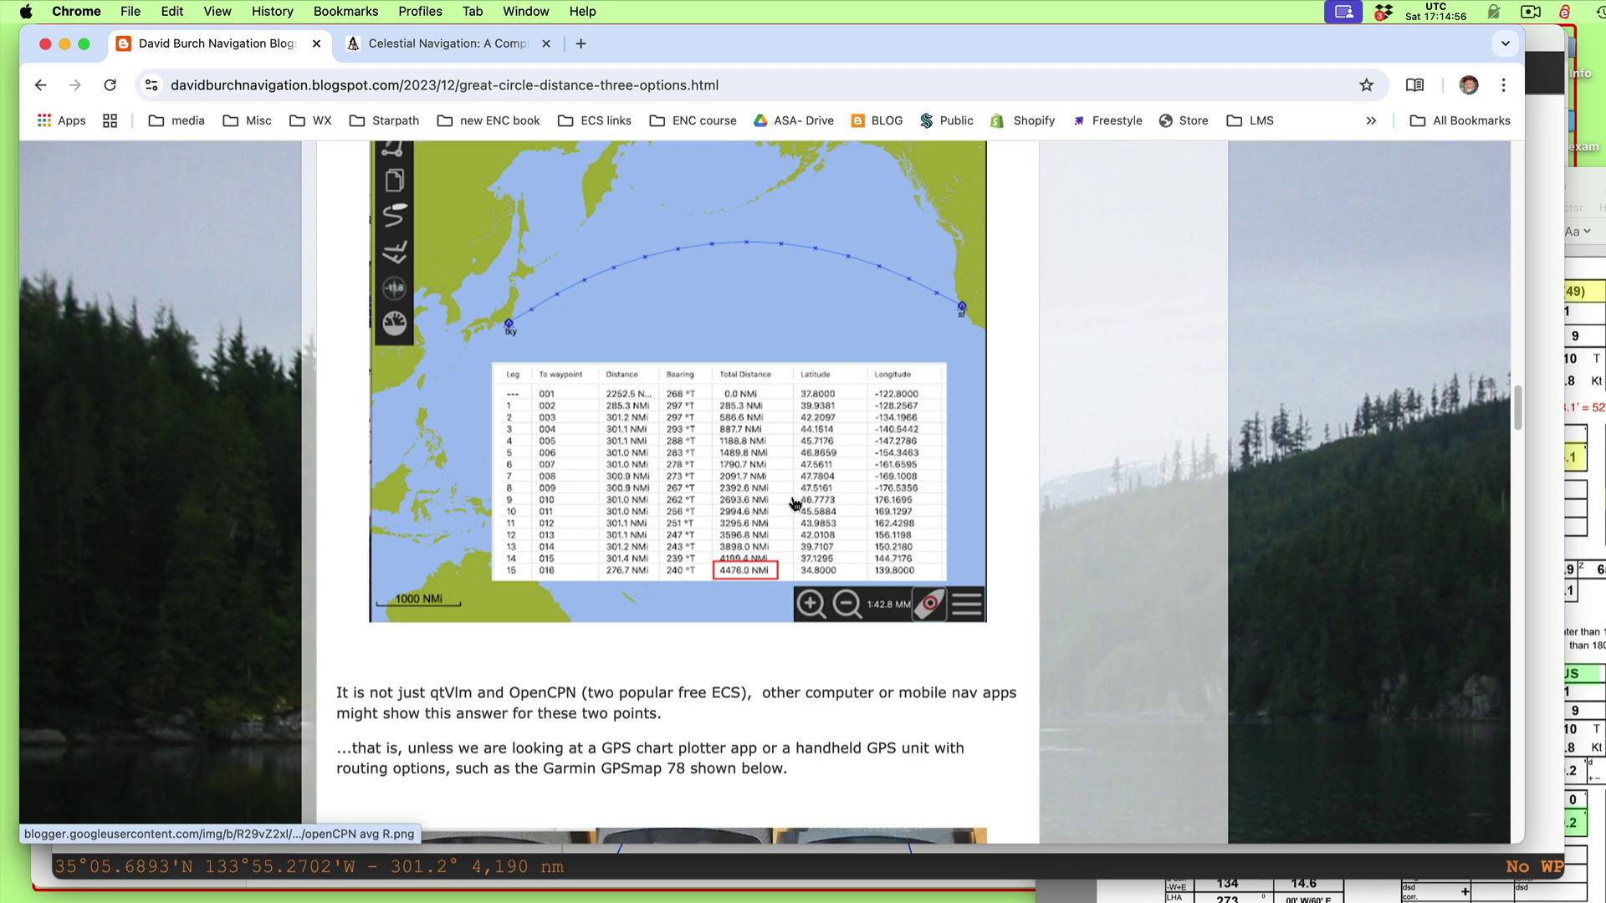
scroll(794, 503, "down", 15)
scroll(792, 500, "down", 8)
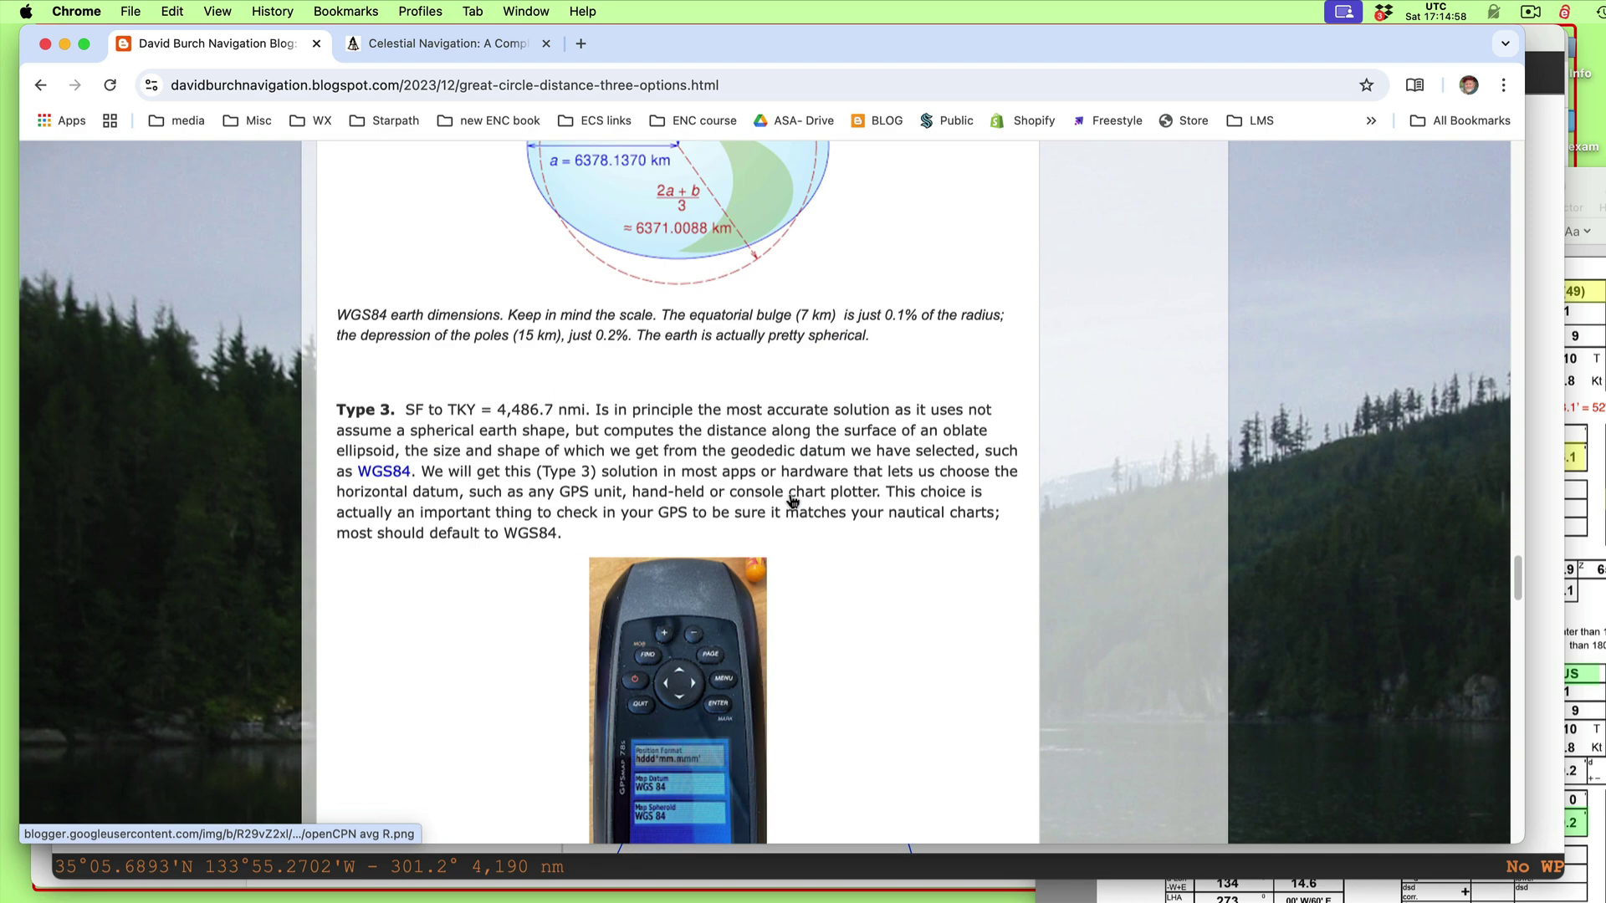
scroll(792, 500, "up", 4)
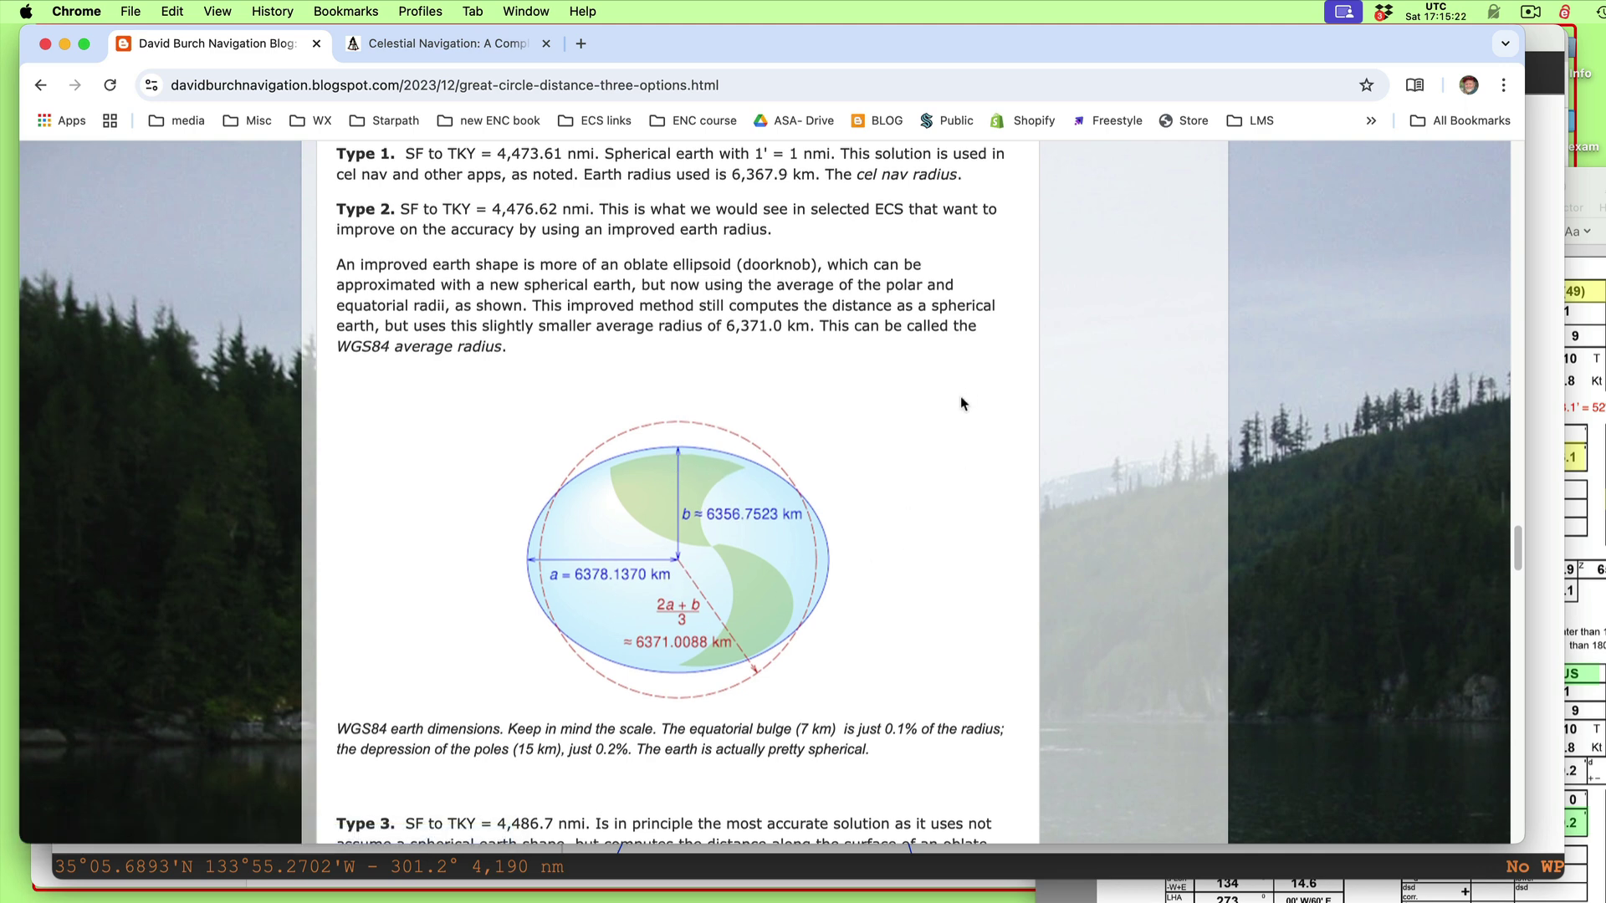
scroll(960, 394, "up", 5)
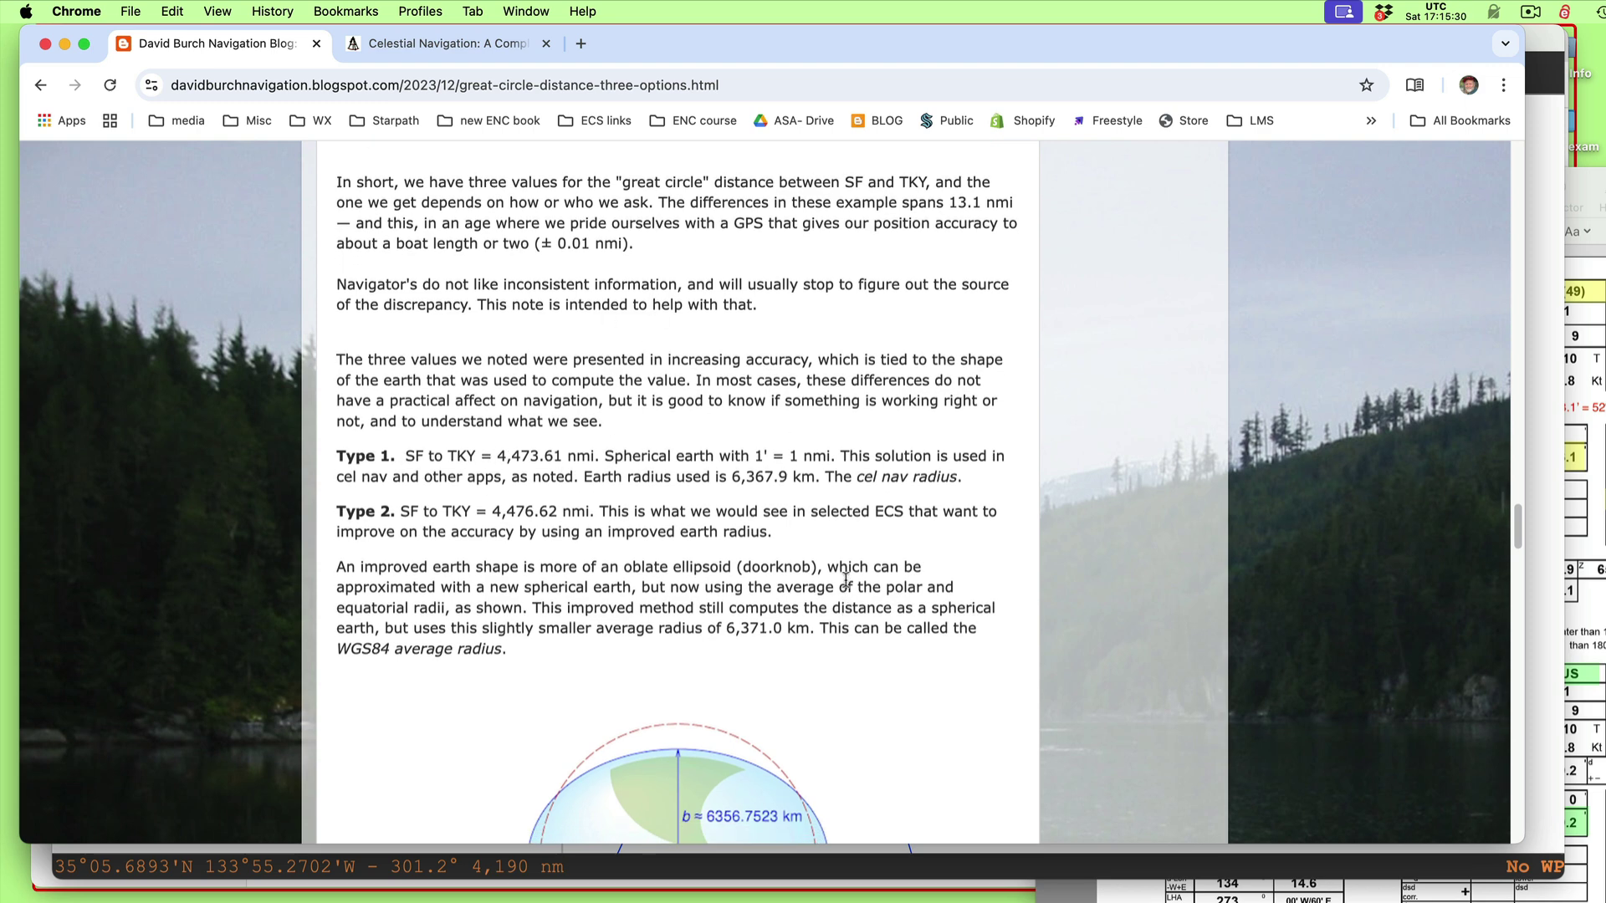
scroll(846, 605, "down", 5)
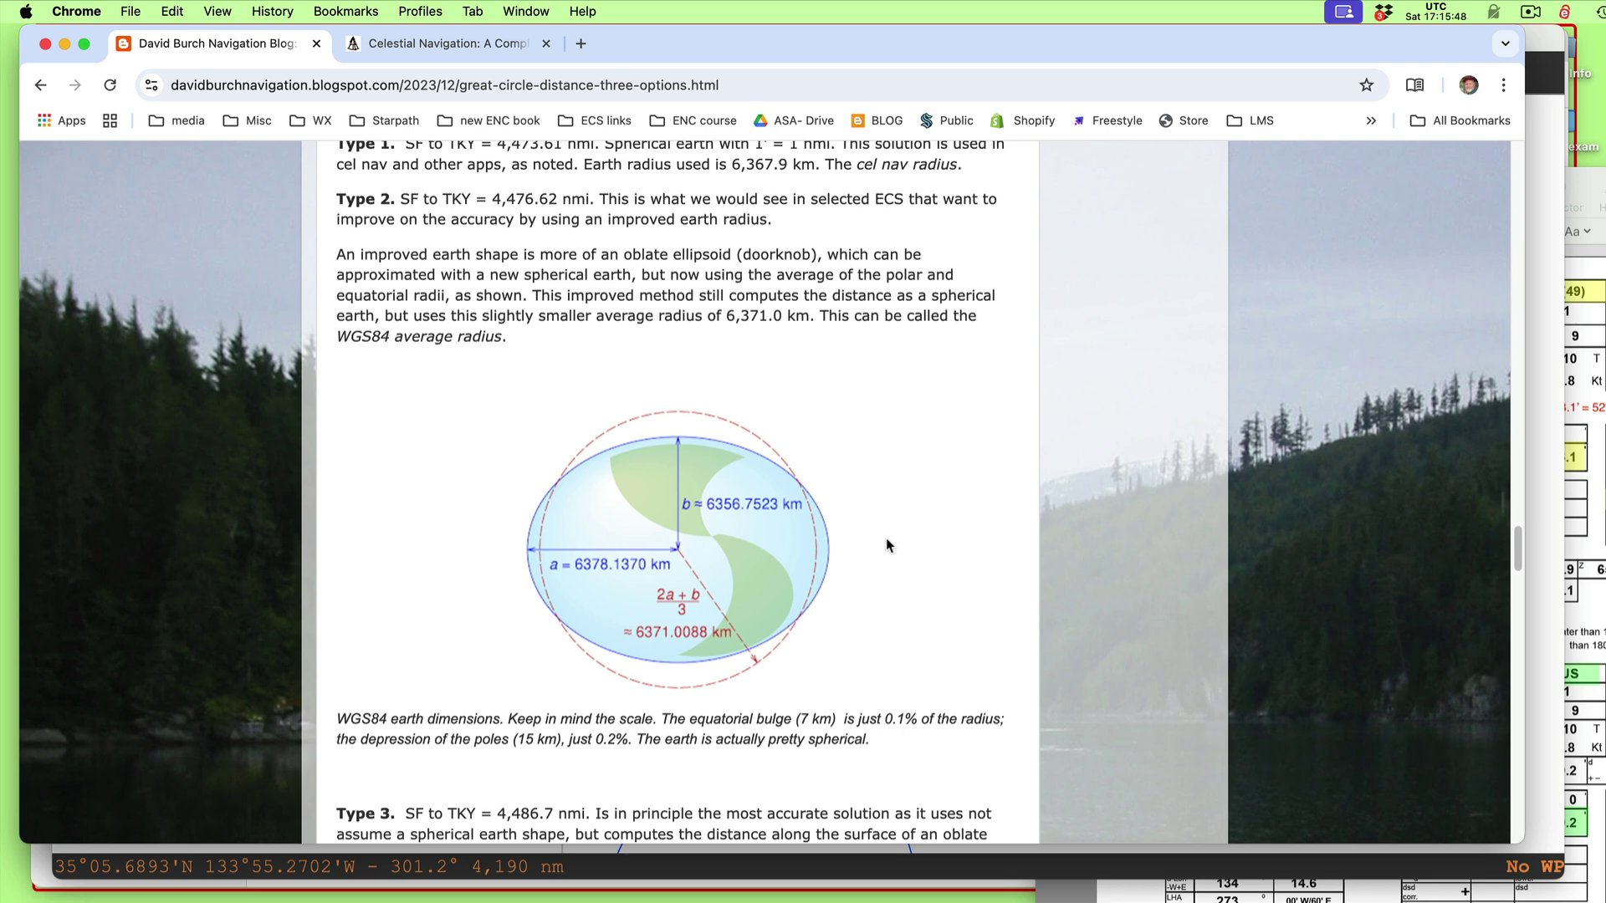
Scroll back and forth through the blog's great-circle distance solutions to compare their results
scroll(760, 429, "down", 1)
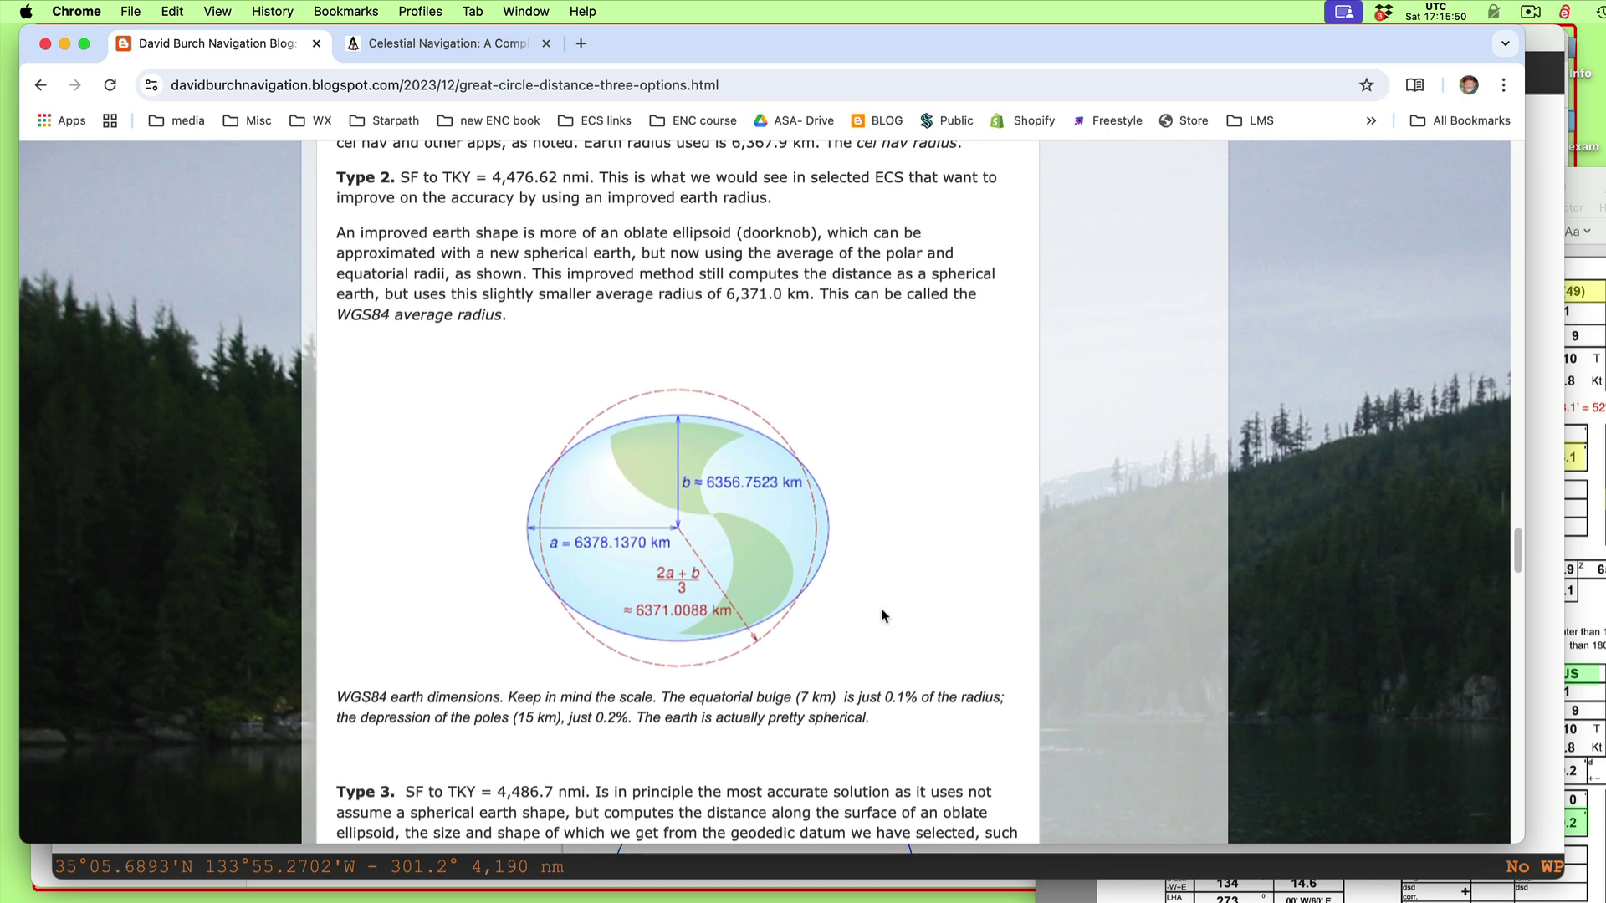
scroll(846, 652, "down", 5)
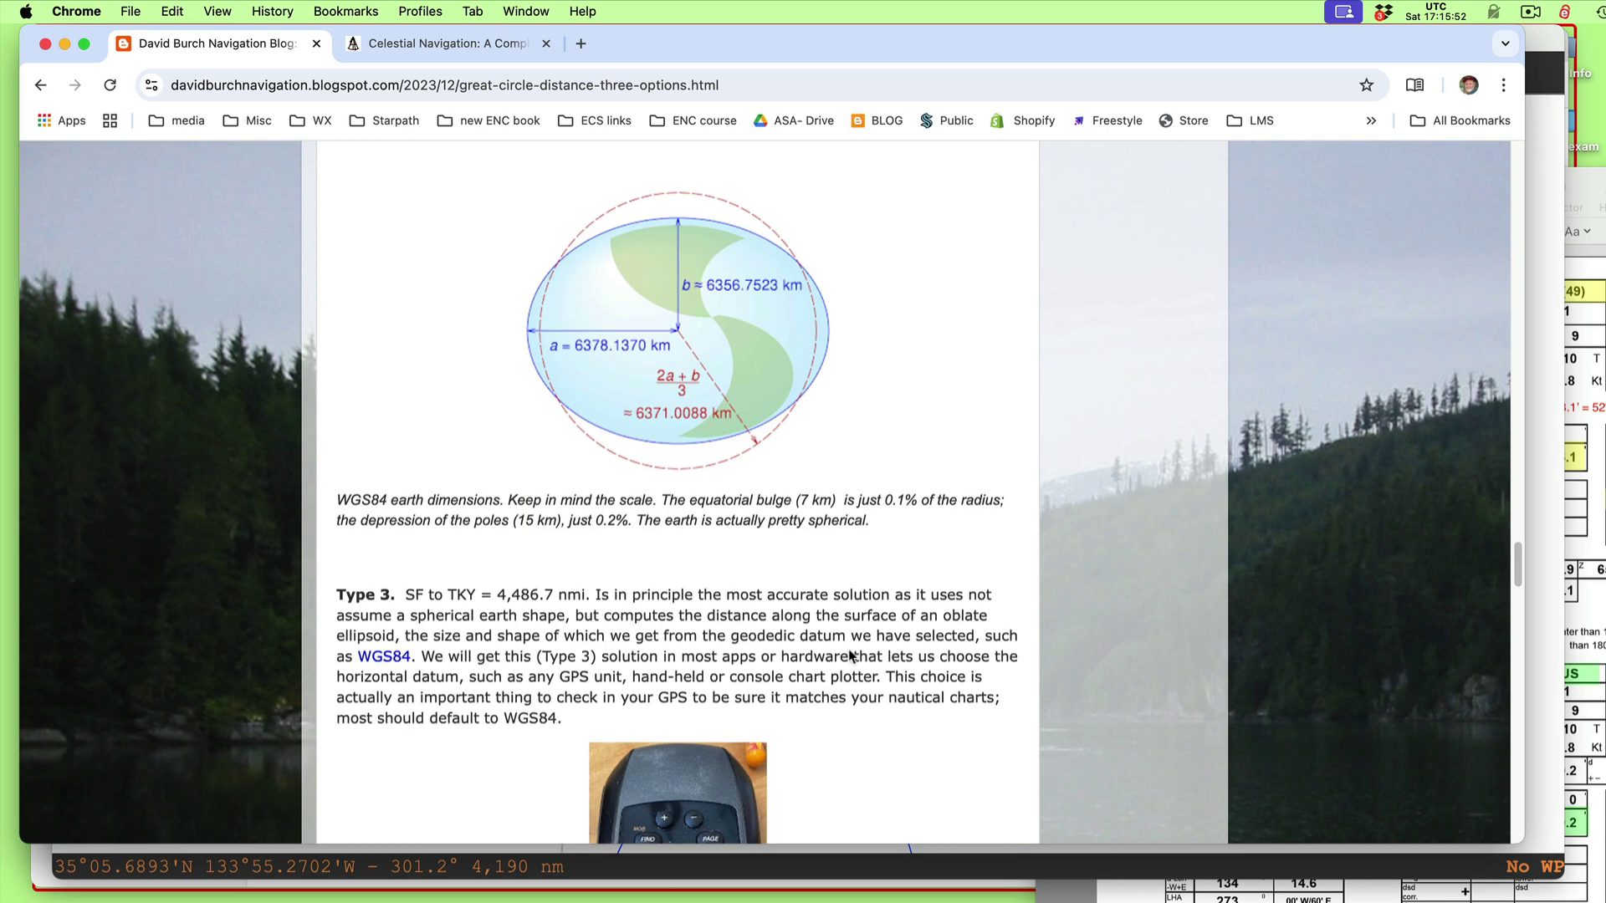
scroll(847, 648, "down", 8)
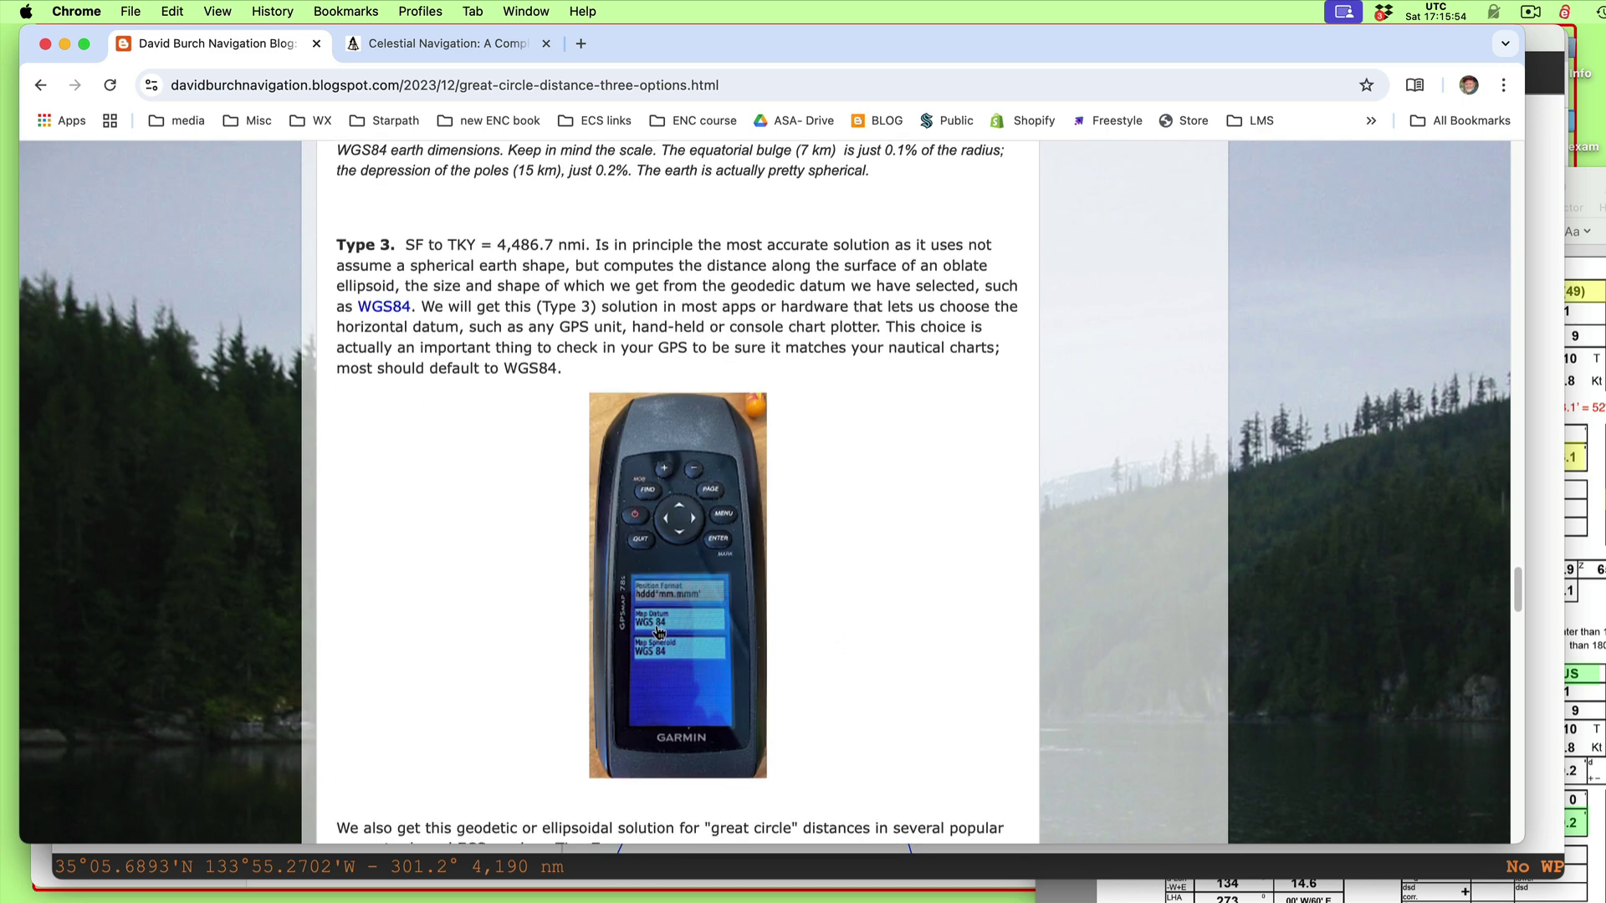
scroll(704, 615, "down", 1)
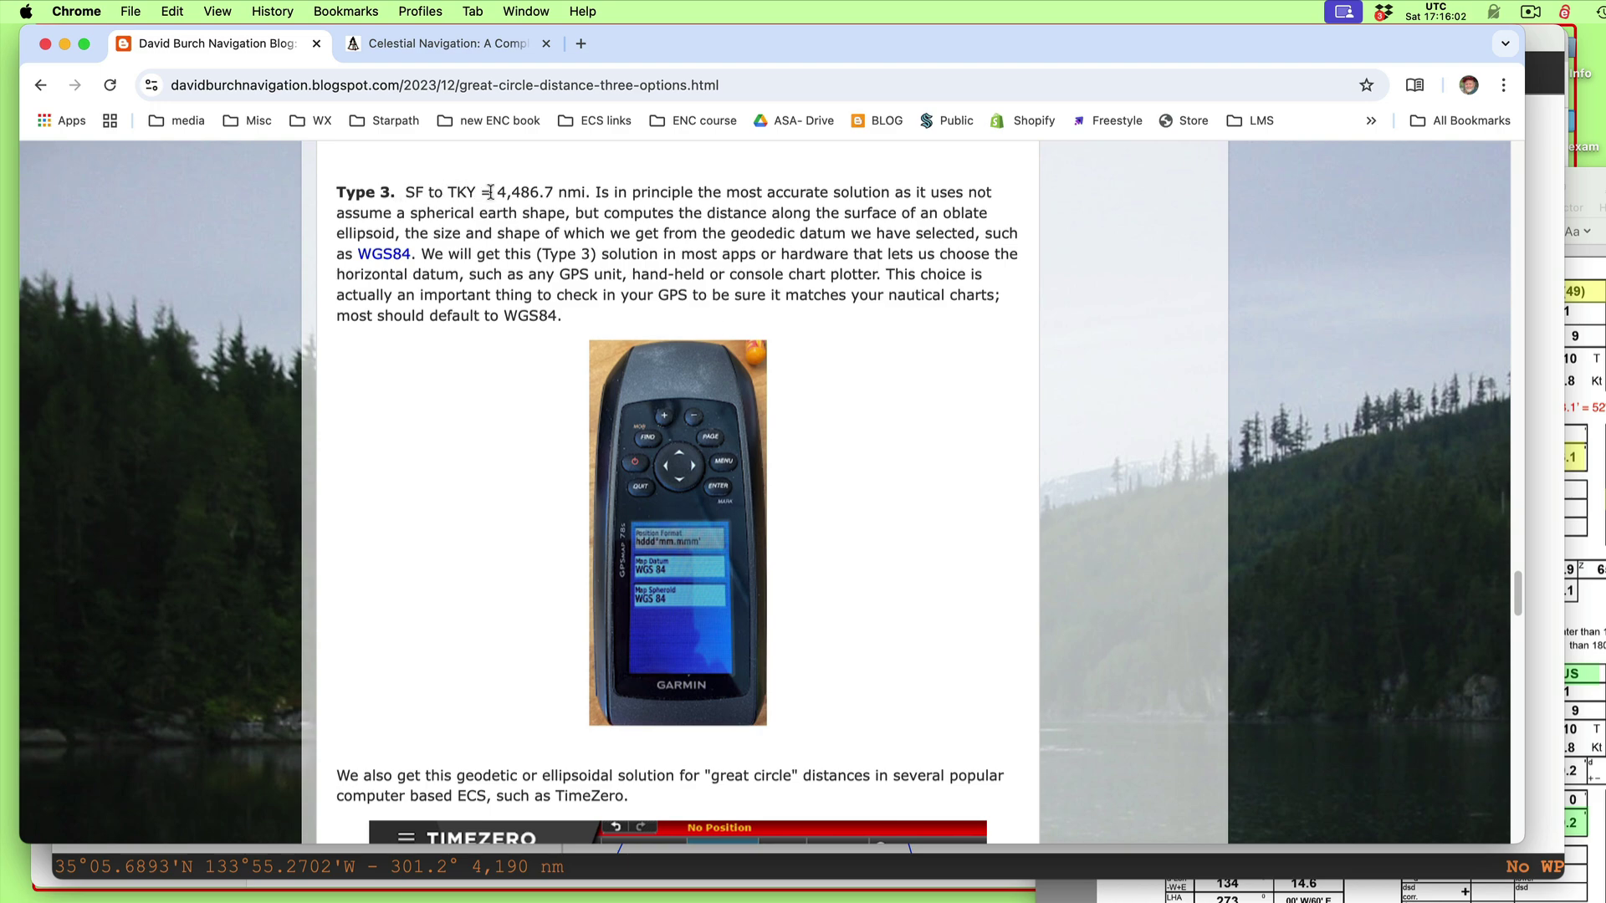
scroll(841, 535, "up", 10)
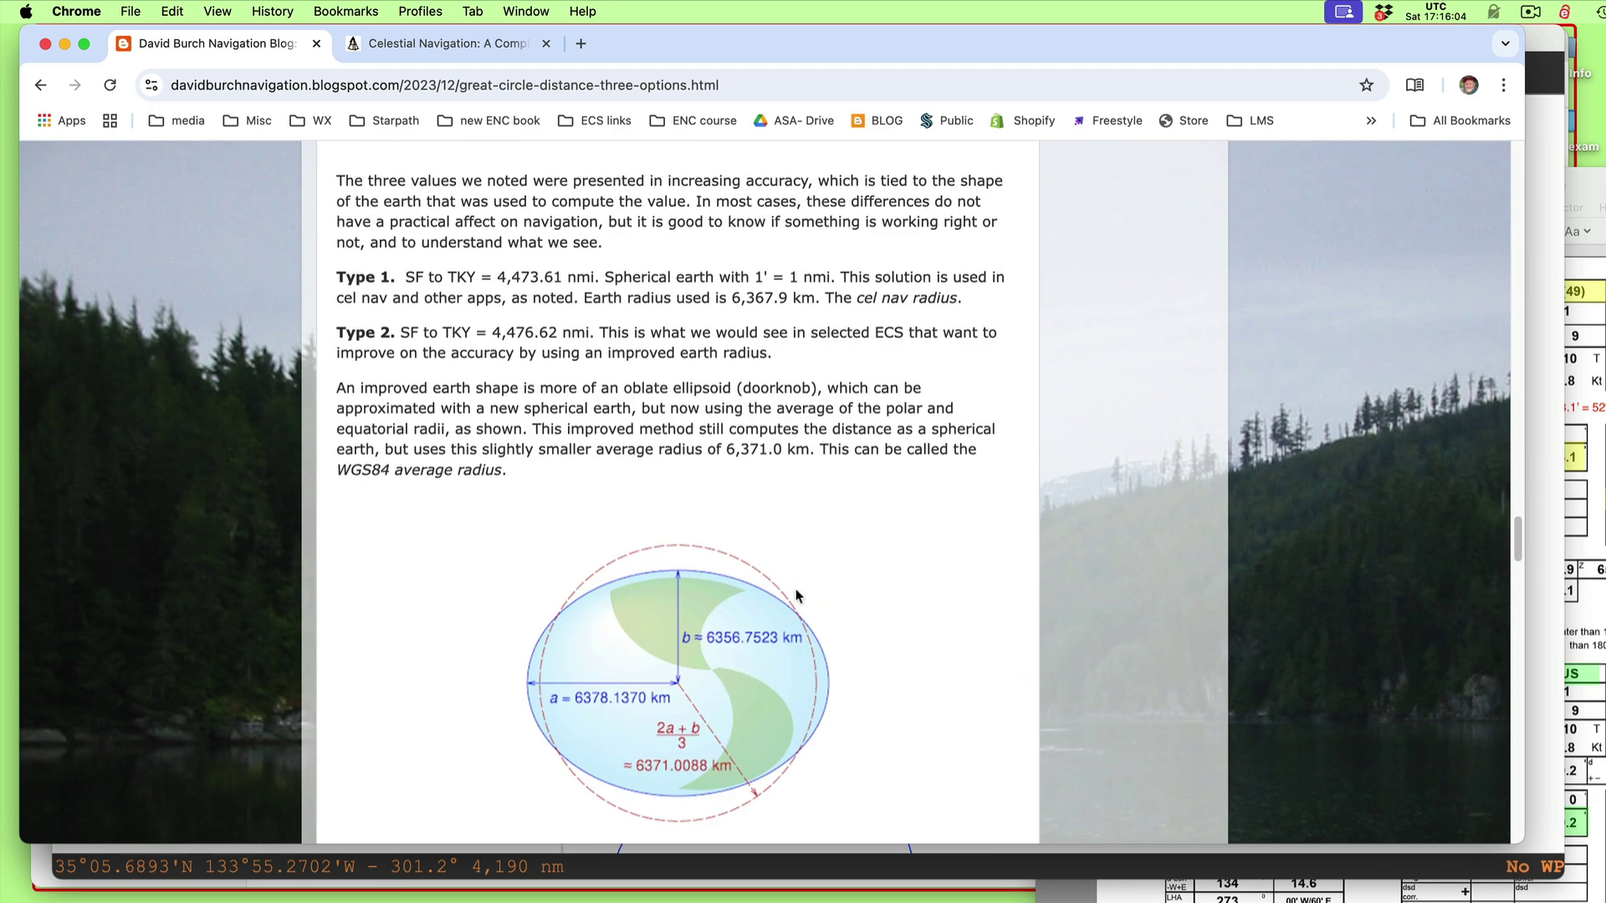
scroll(891, 601, "down", 10)
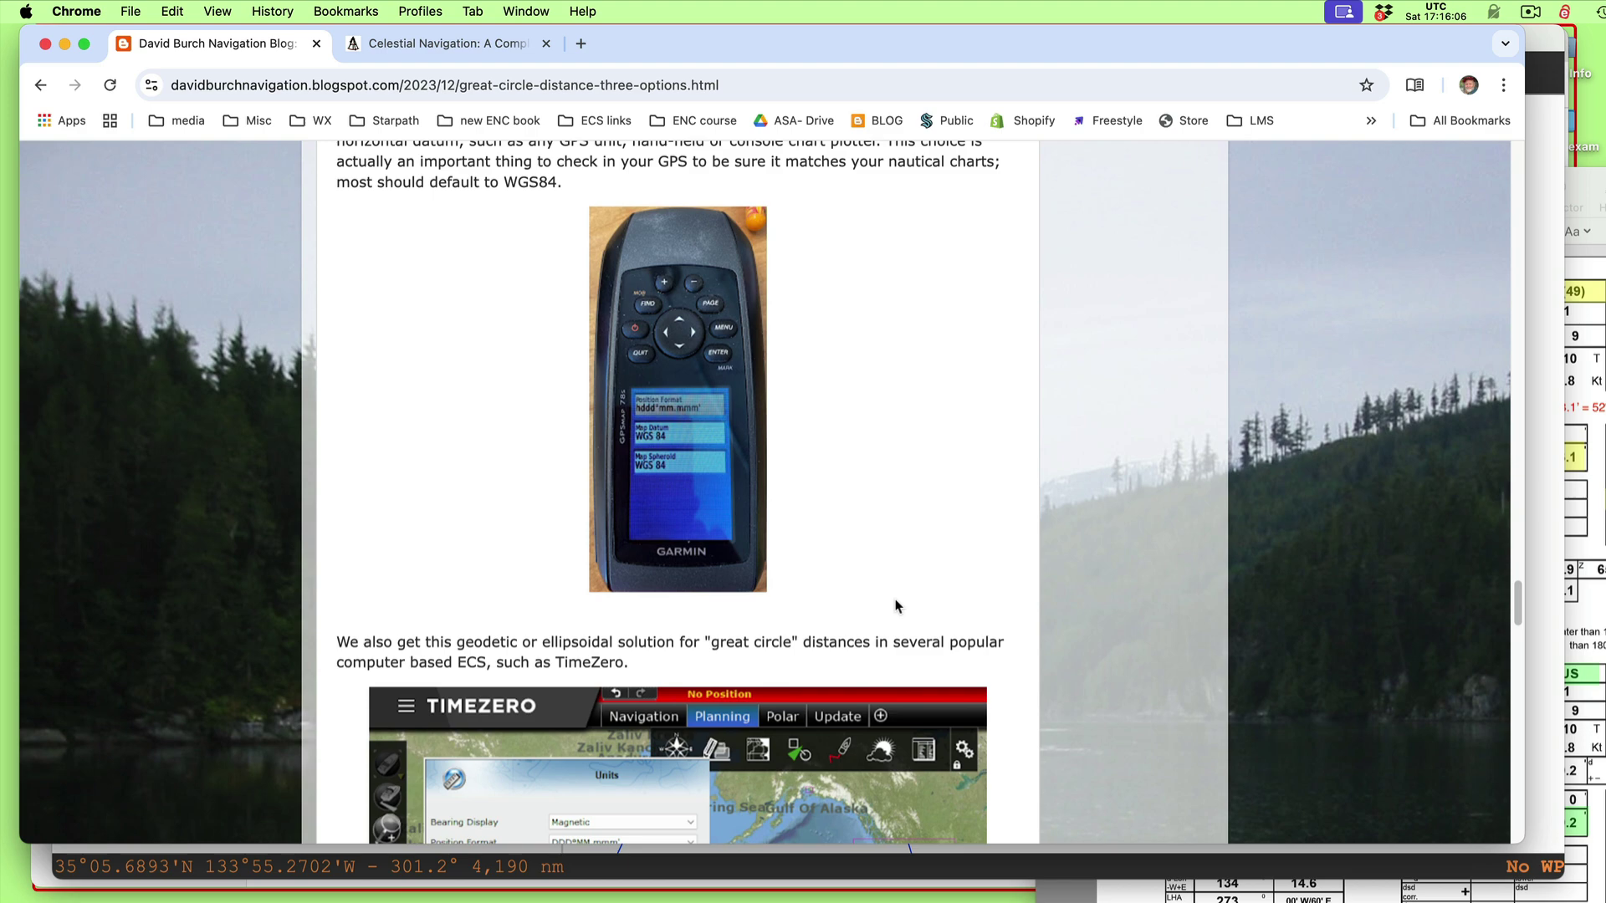
scroll(890, 600, "up", 3)
scroll(890, 600, "down", 2)
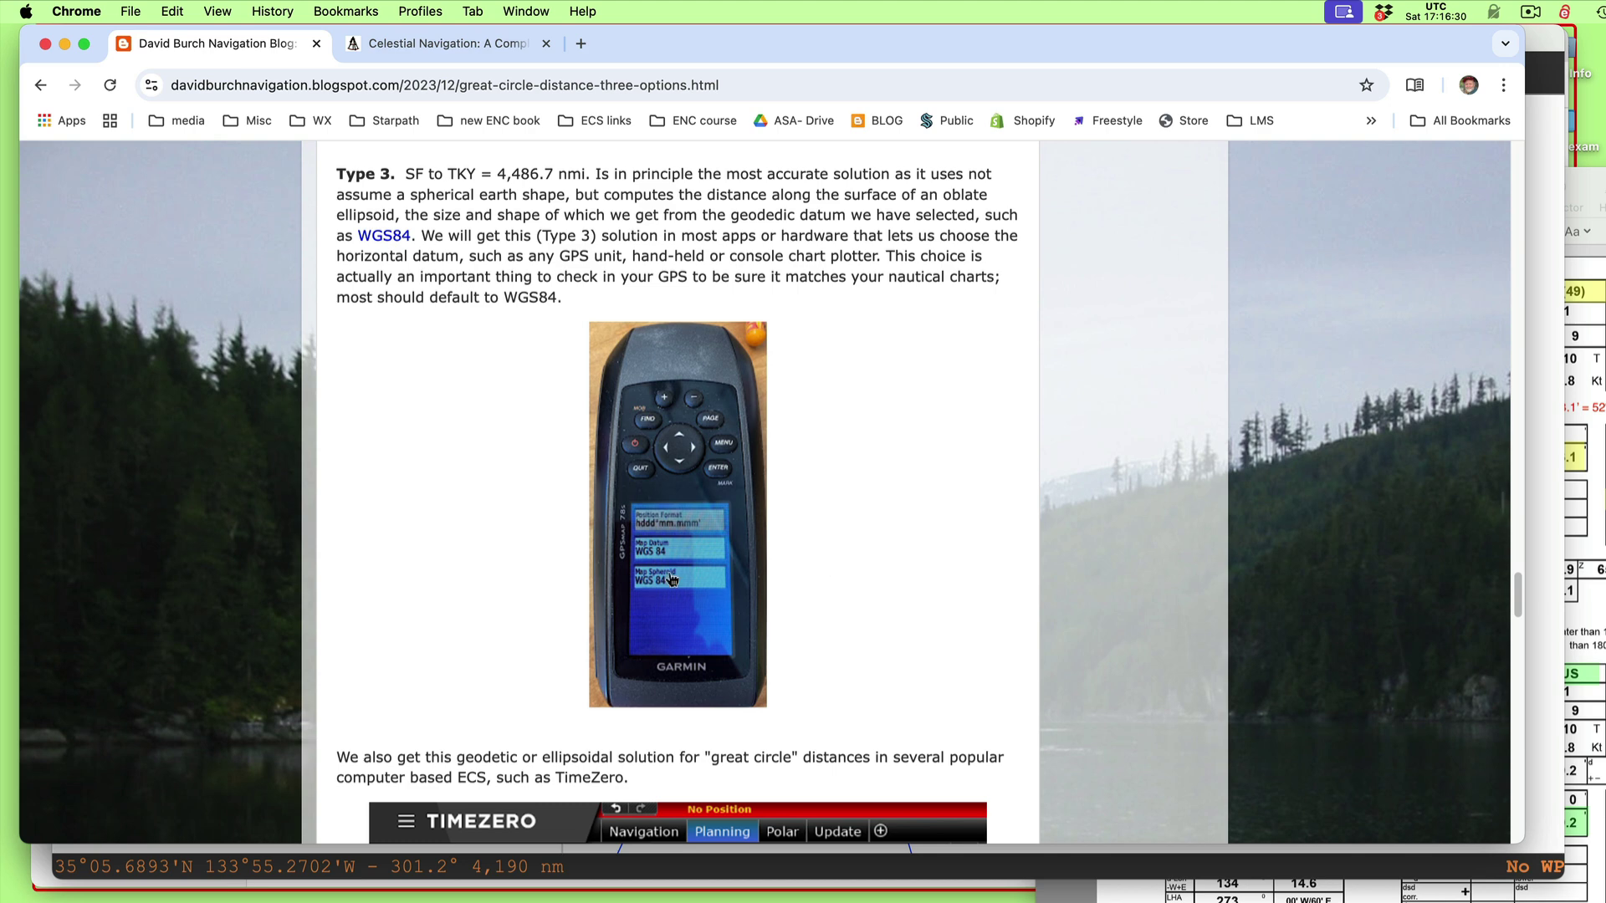
scroll(861, 494, "up", 3)
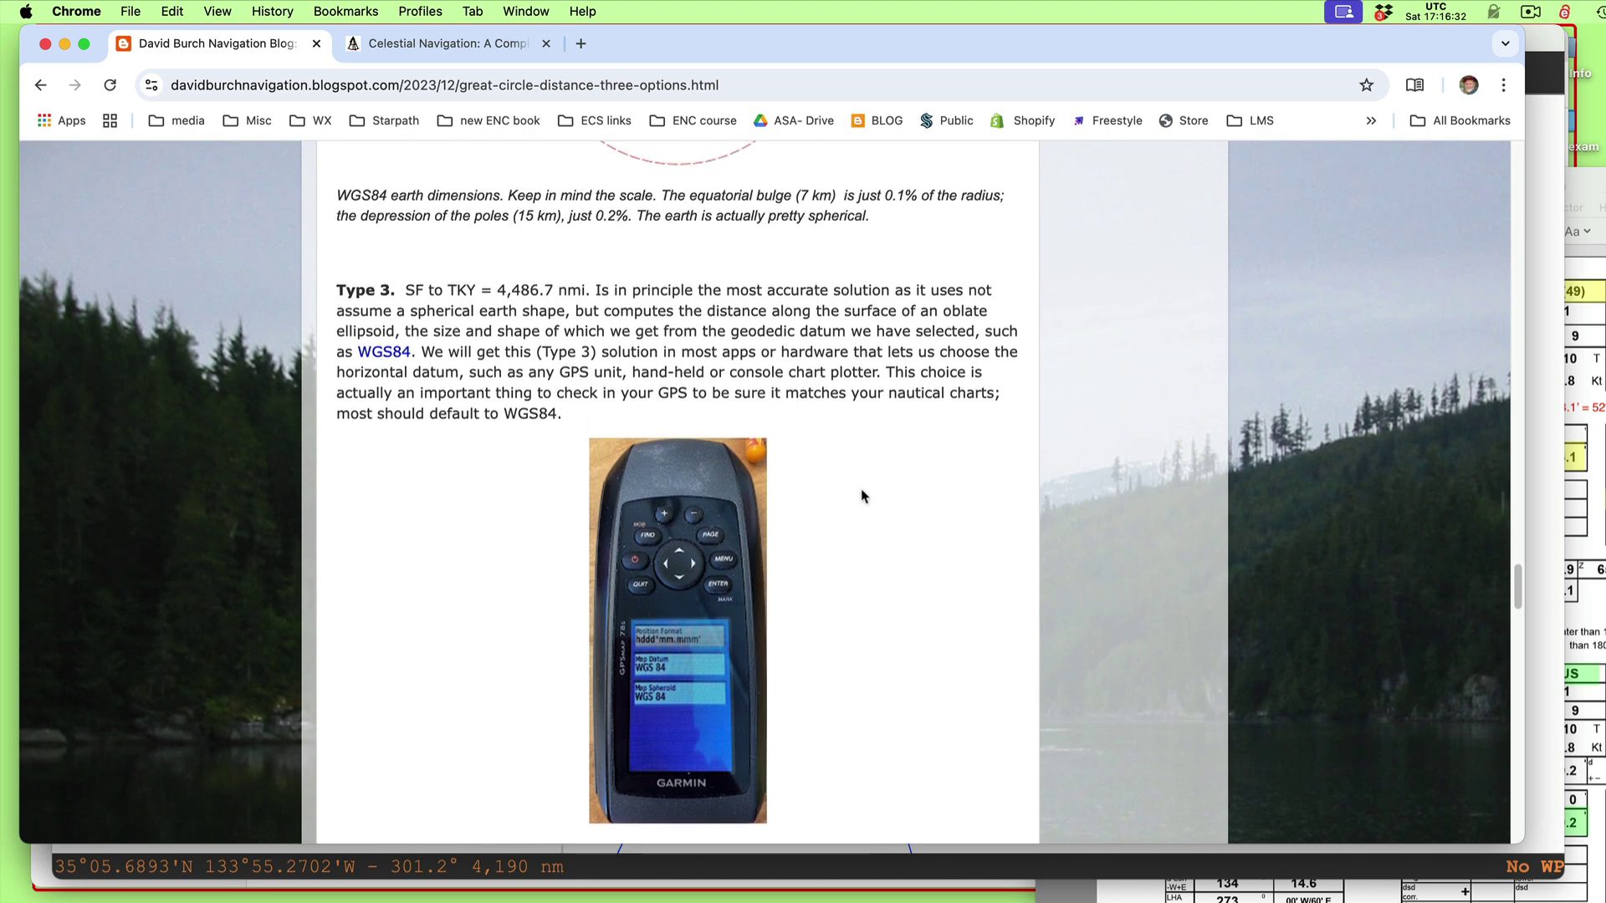
scroll(861, 493, "down", 3)
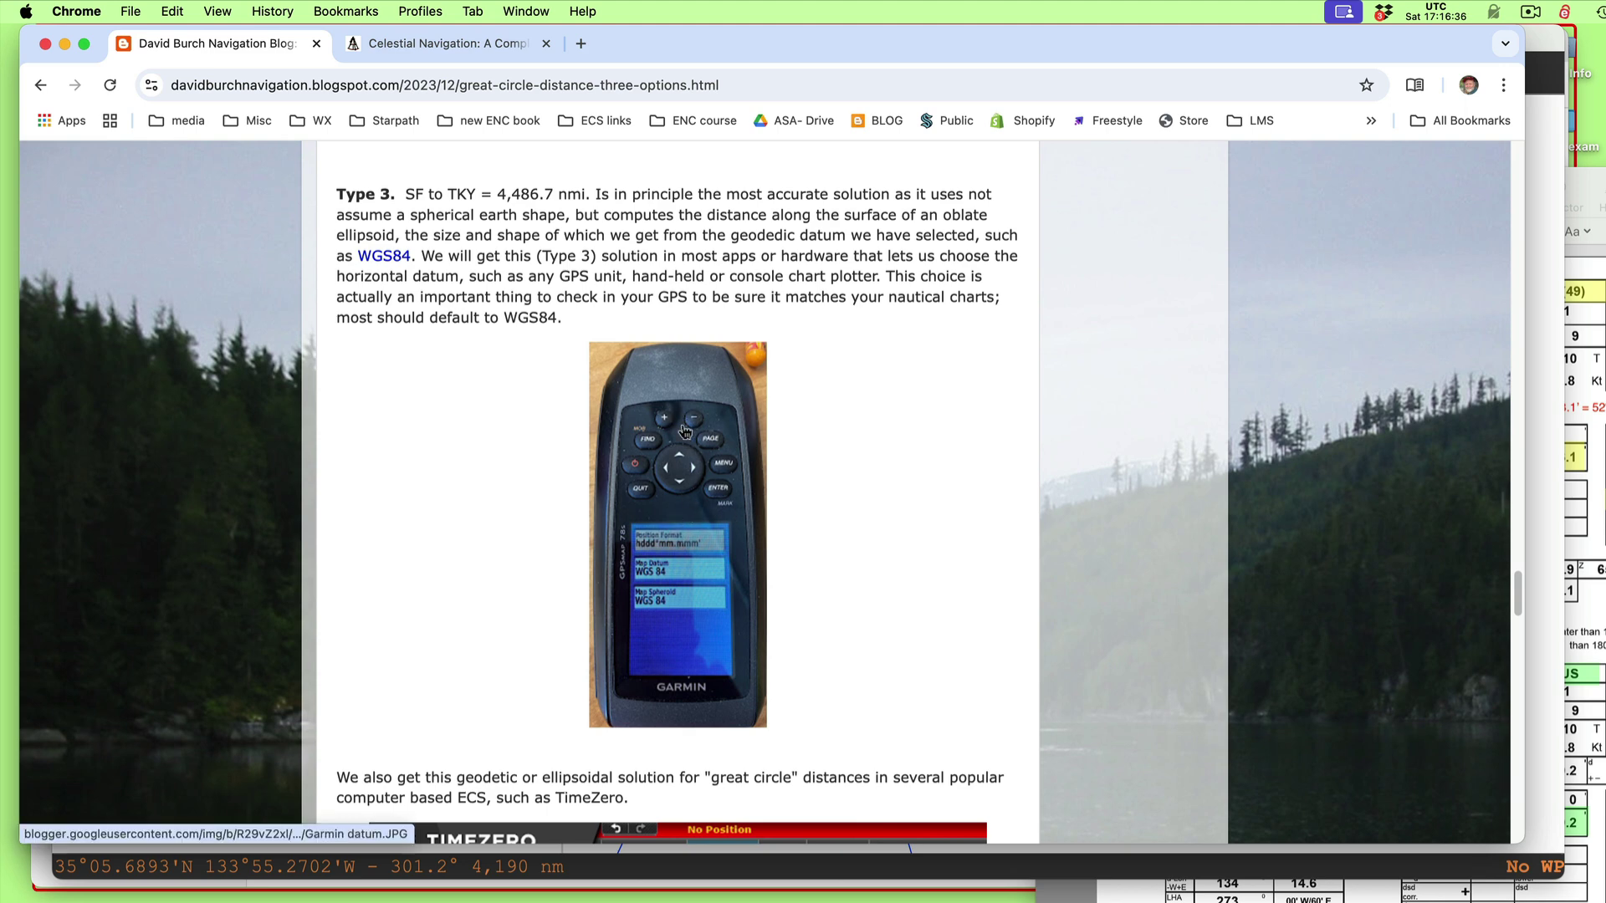
scroll(791, 494, "up", 3)
scroll(791, 494, "up", 3)
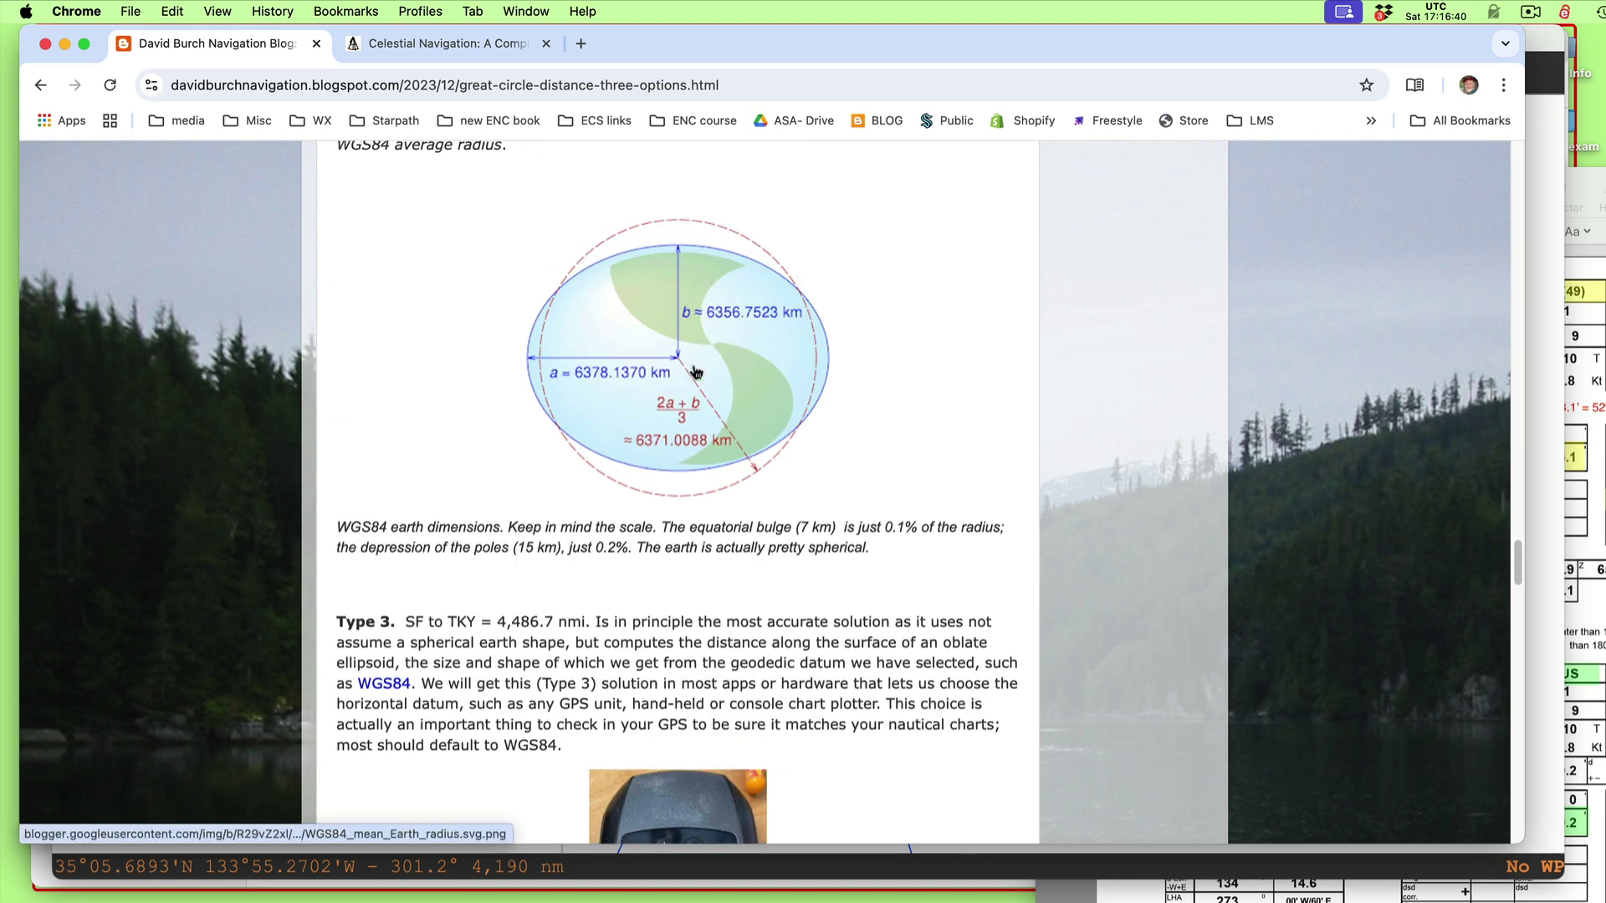
scroll(712, 555, "down", 3)
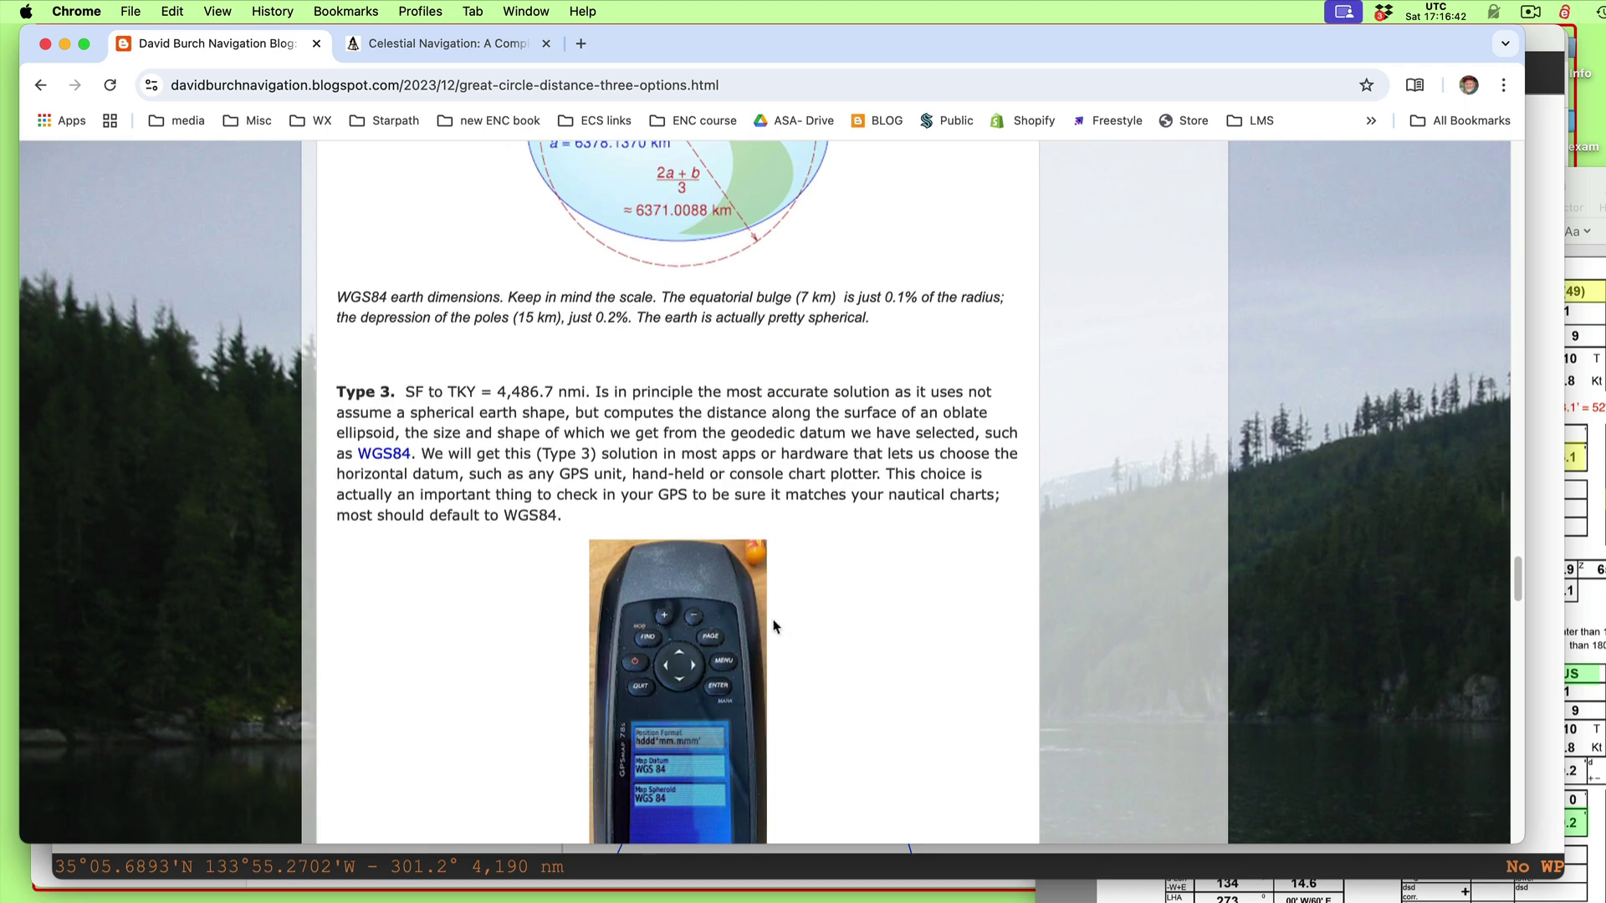
scroll(785, 671, "down", 1)
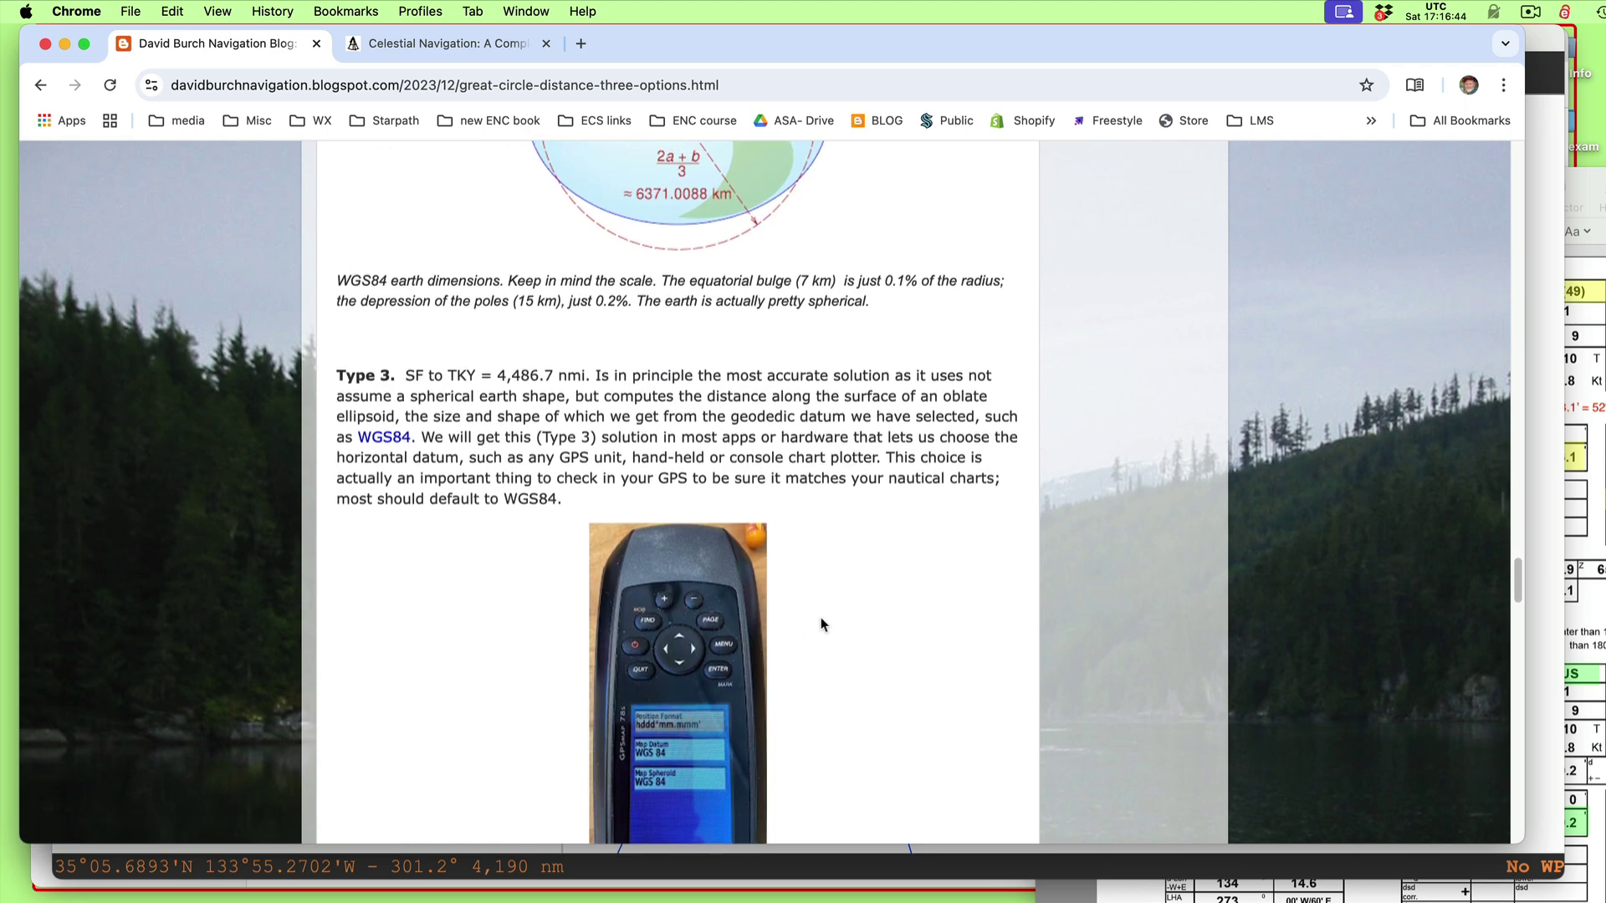
scroll(821, 617, "up", 1)
scroll(821, 617, "down", 3)
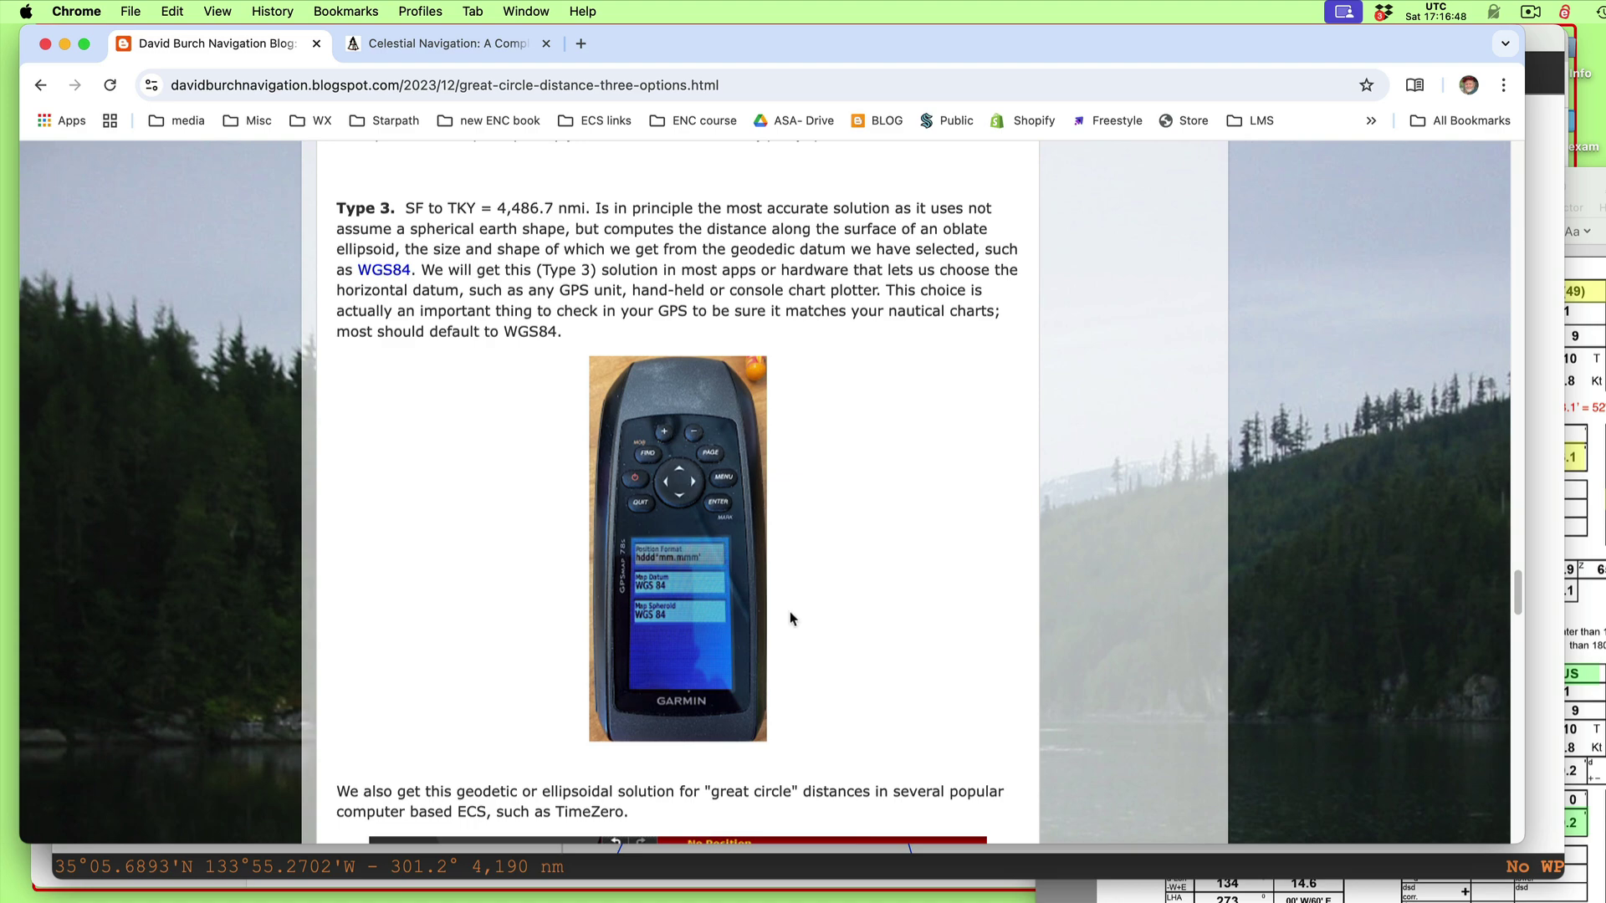
scroll(789, 610, "up", 8)
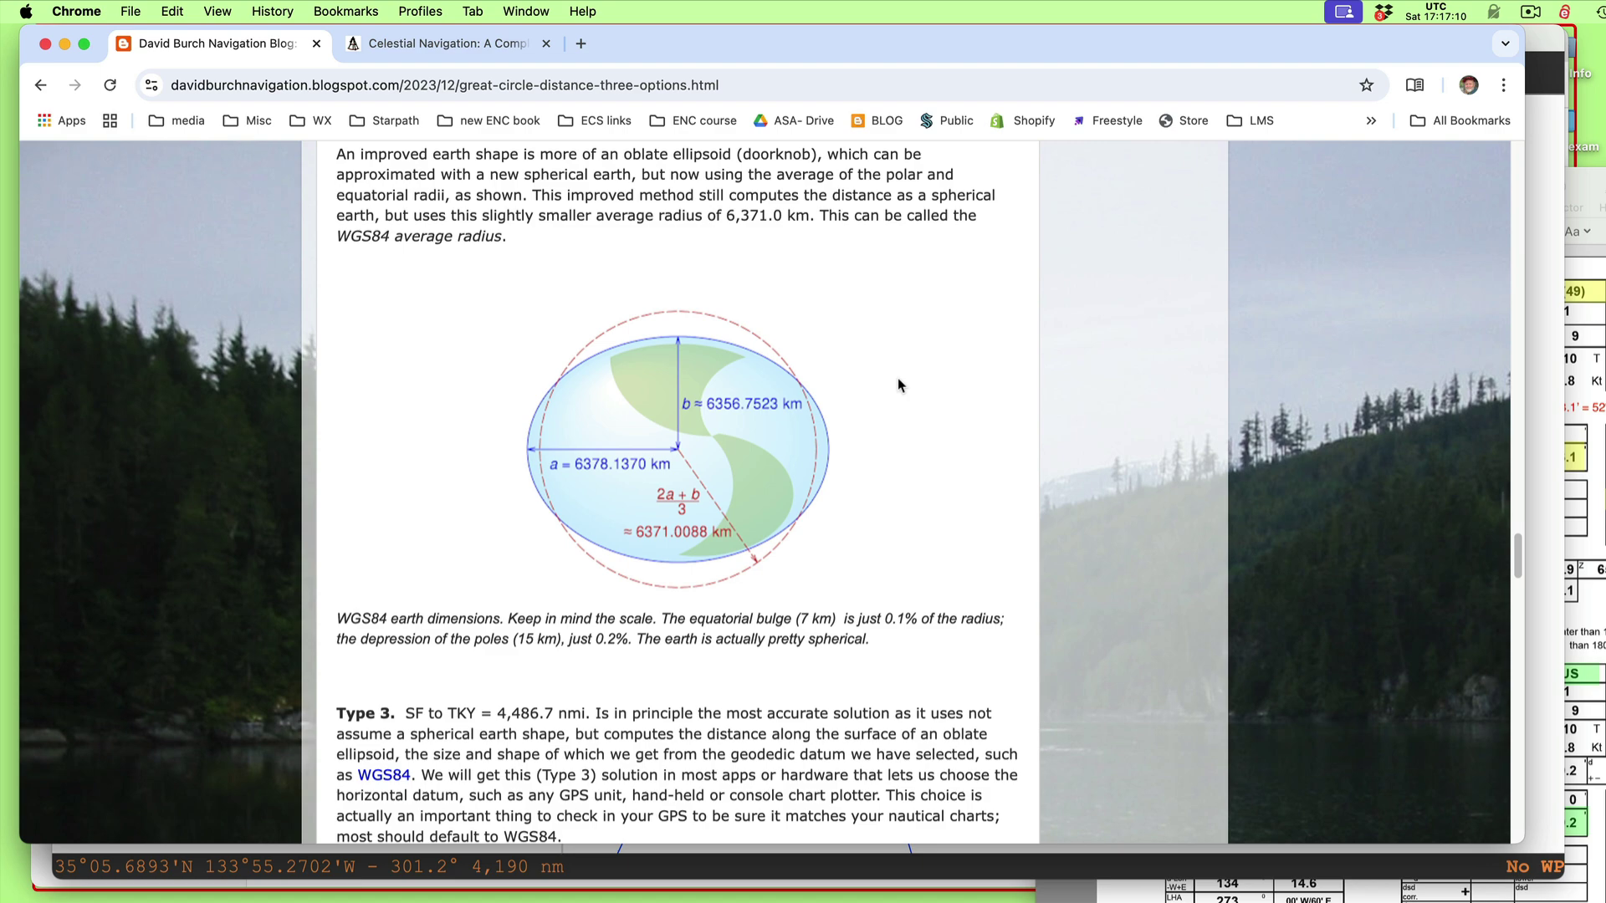
Scroll up to the Bowditch Great Circle Sailing calculator screenshot for the spherical-earth solution
scroll(941, 368, "up", 10)
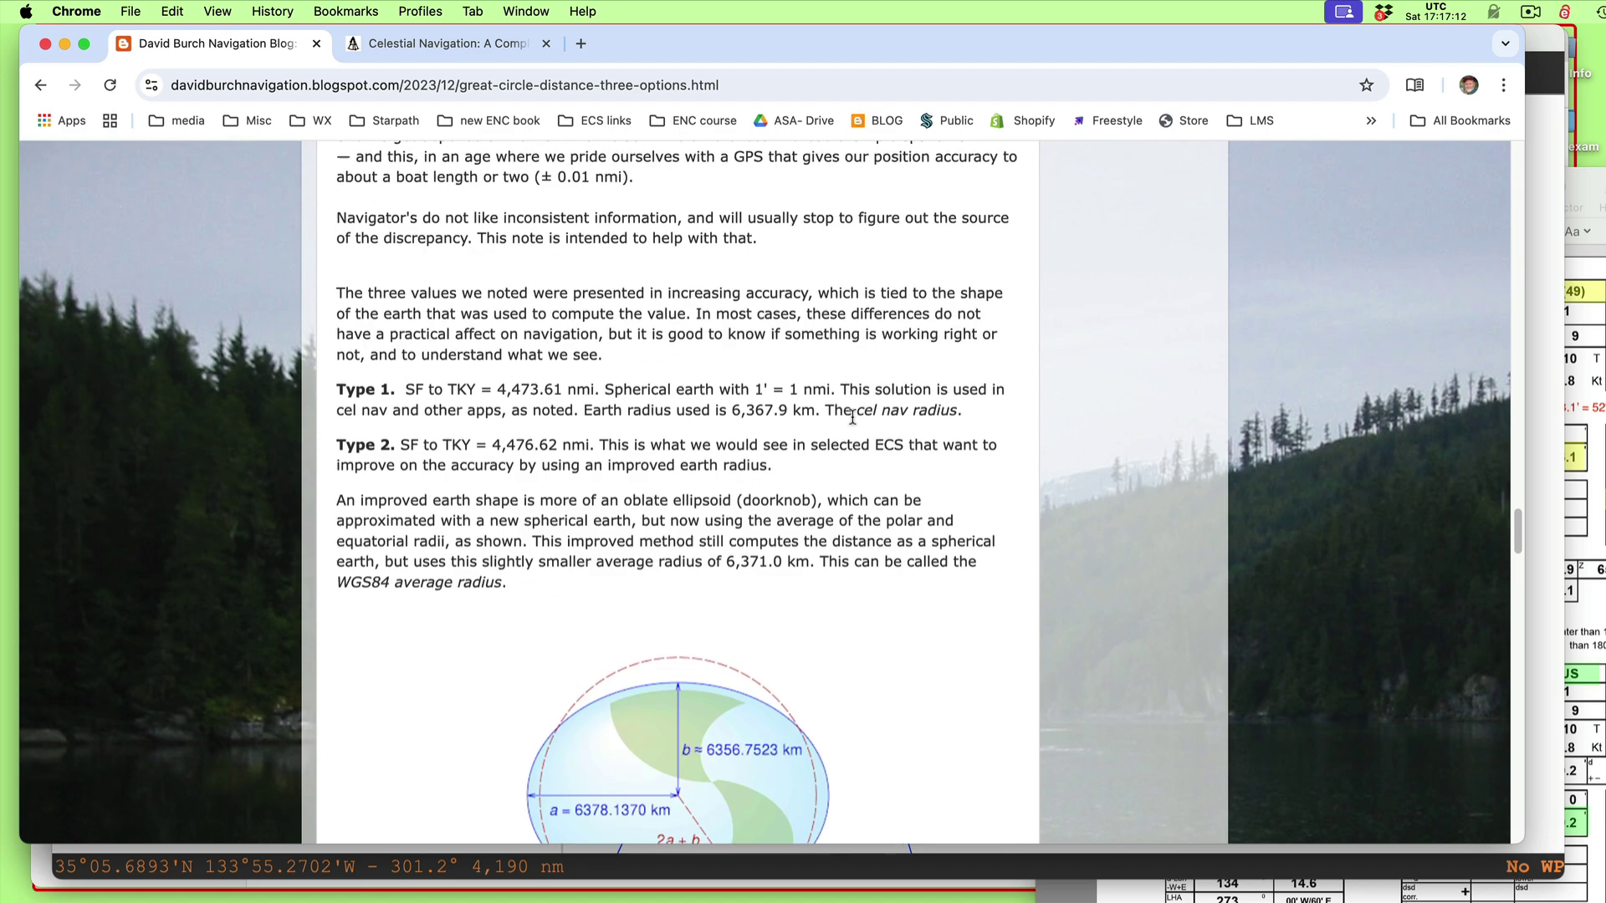
scroll(856, 429, "up", 15)
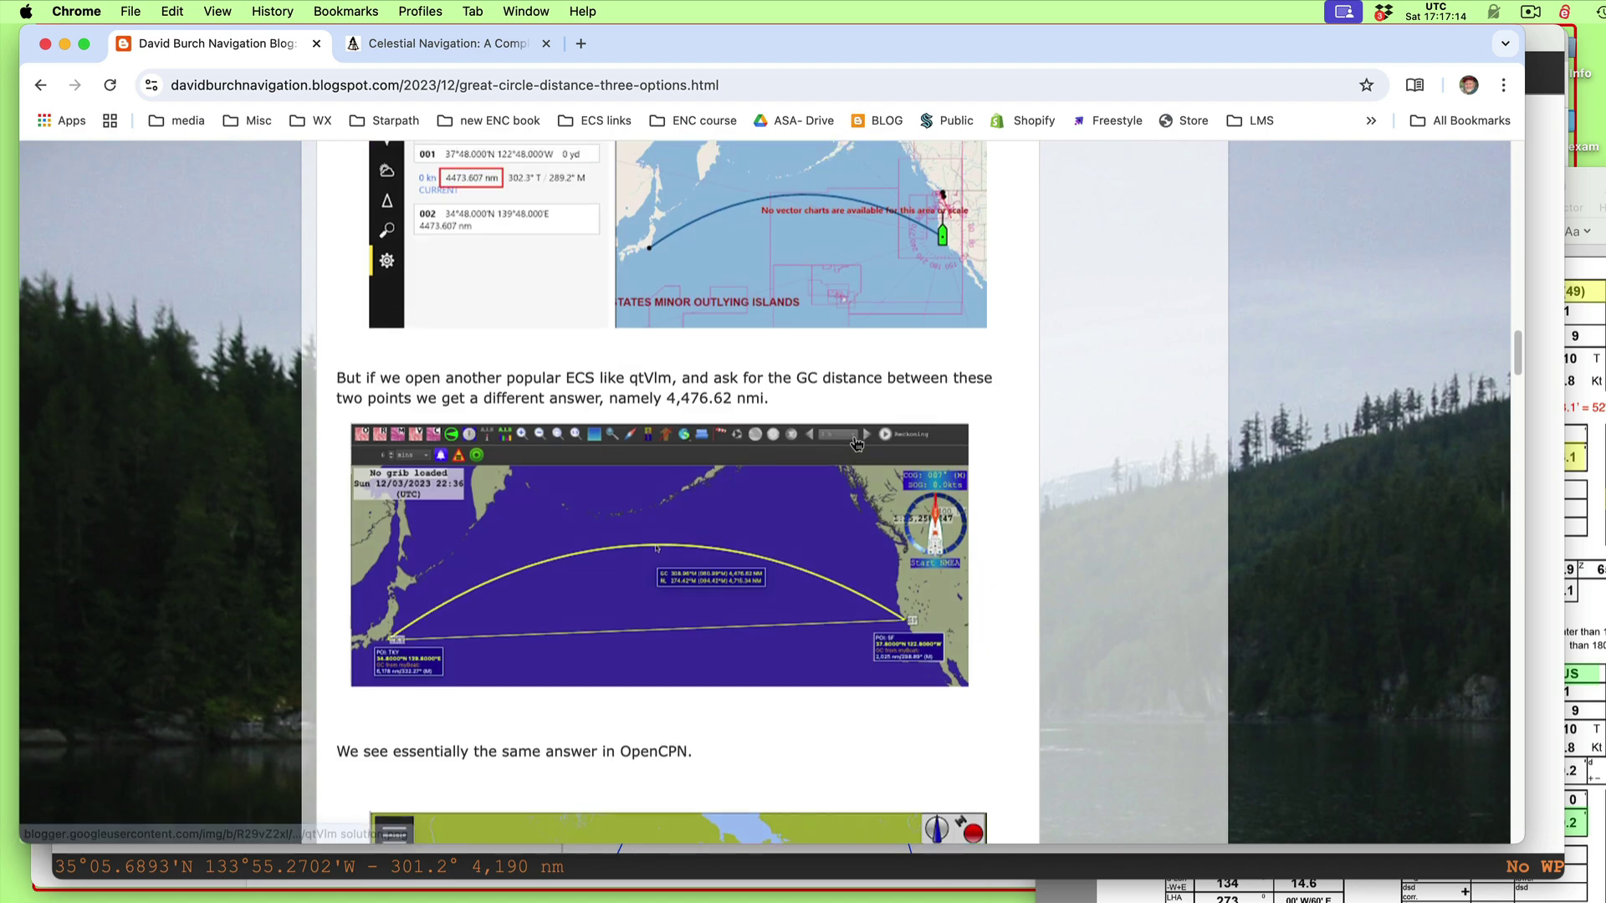
scroll(782, 360, "up", 3)
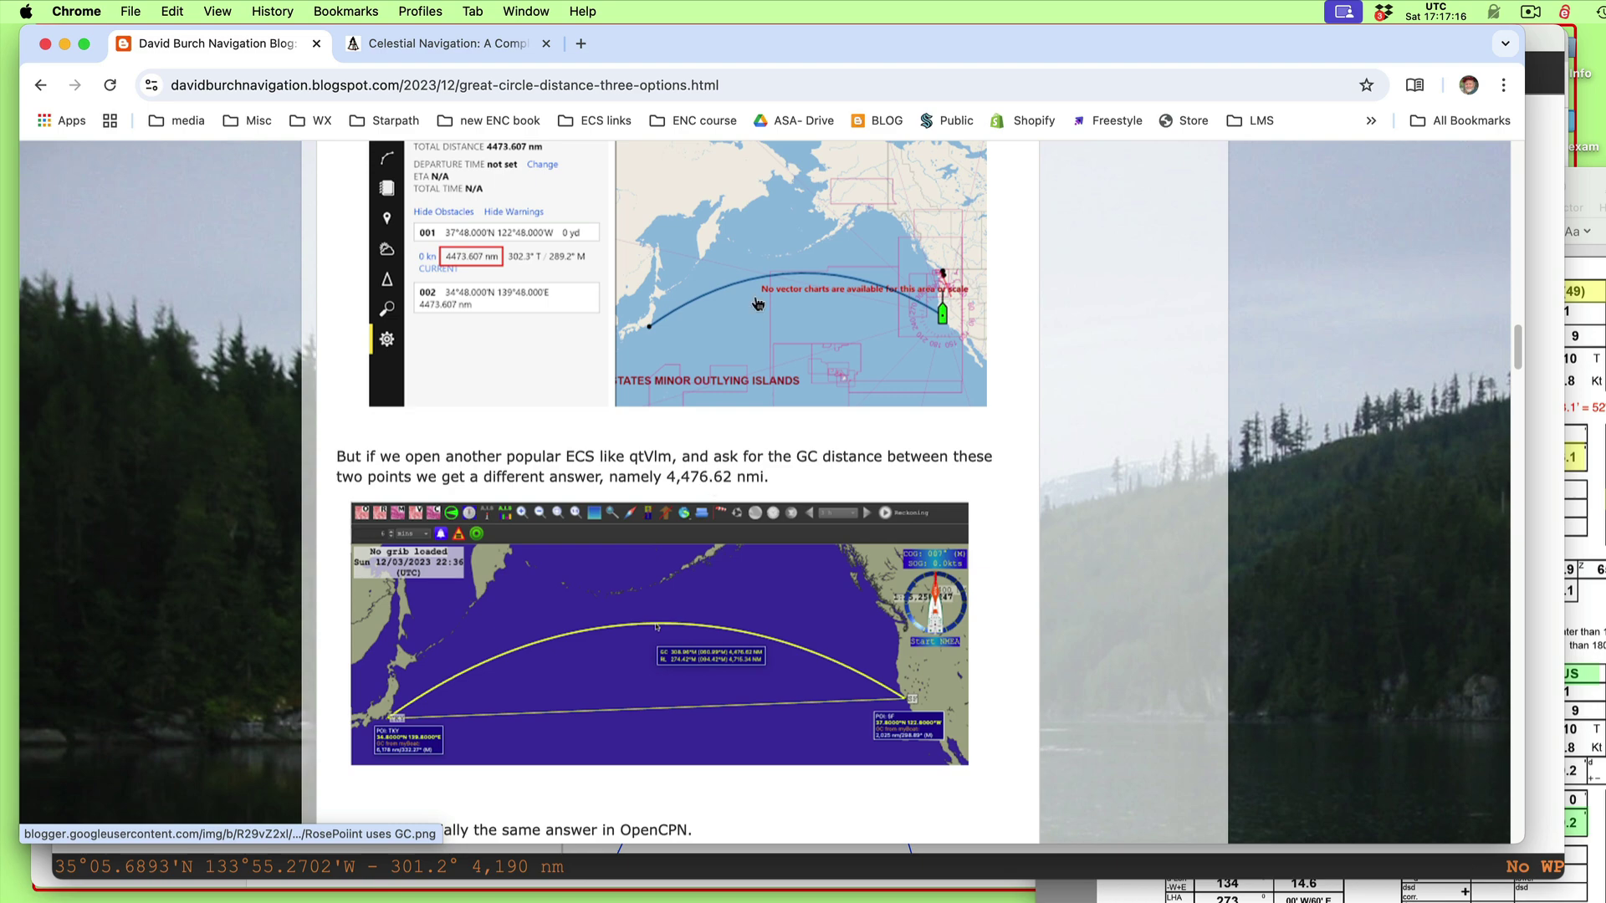
scroll(926, 516, "up", 8)
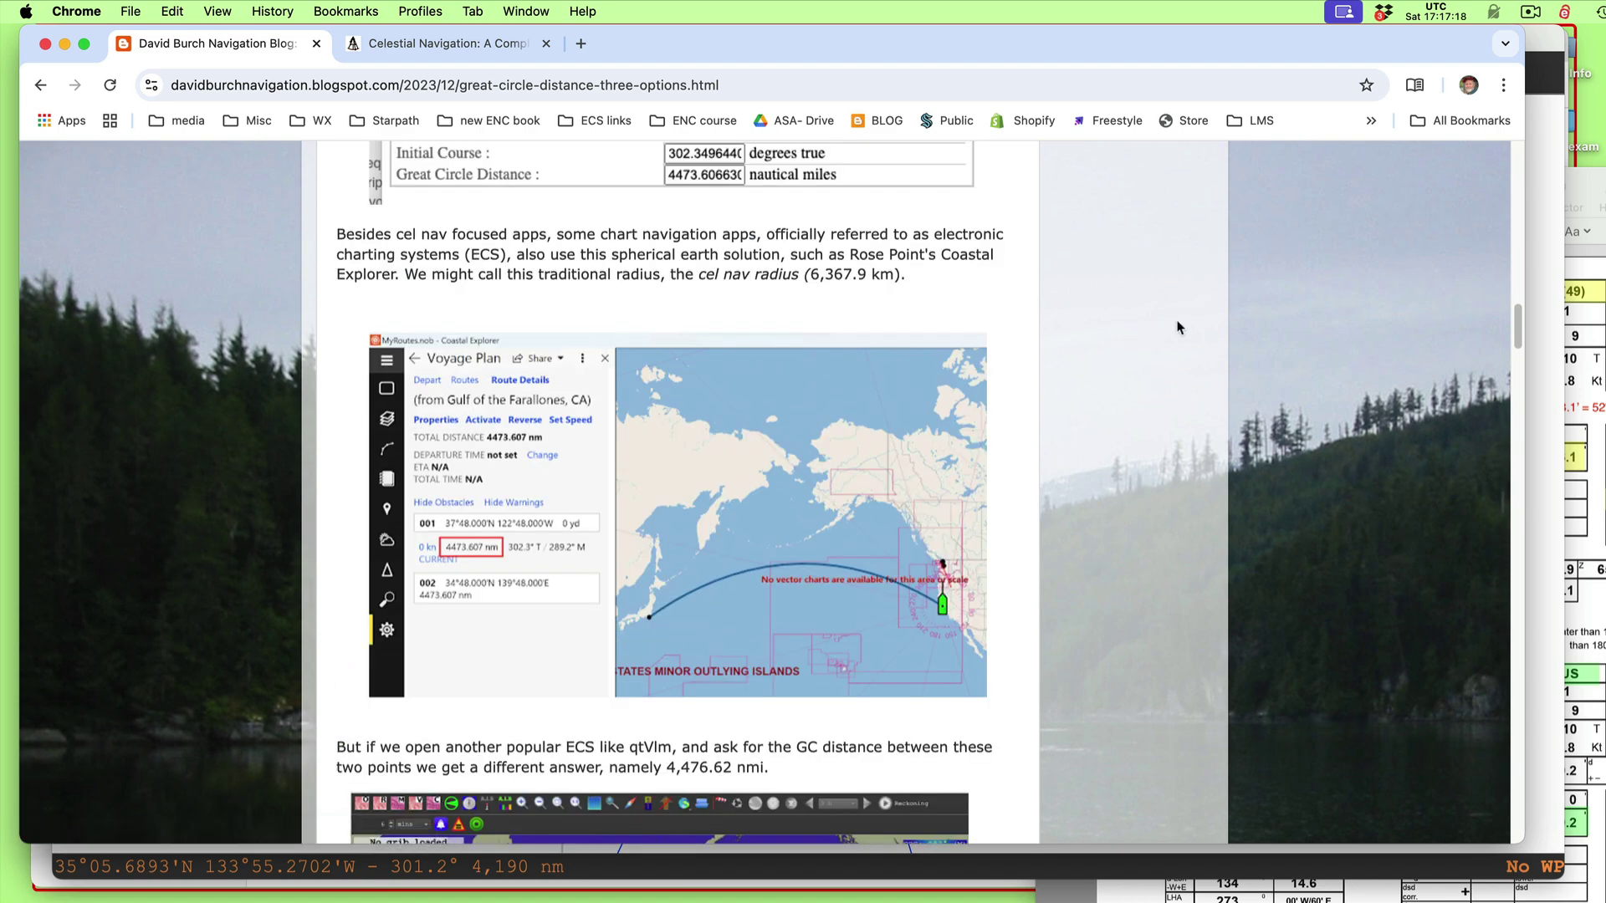
scroll(963, 428, "up", 8)
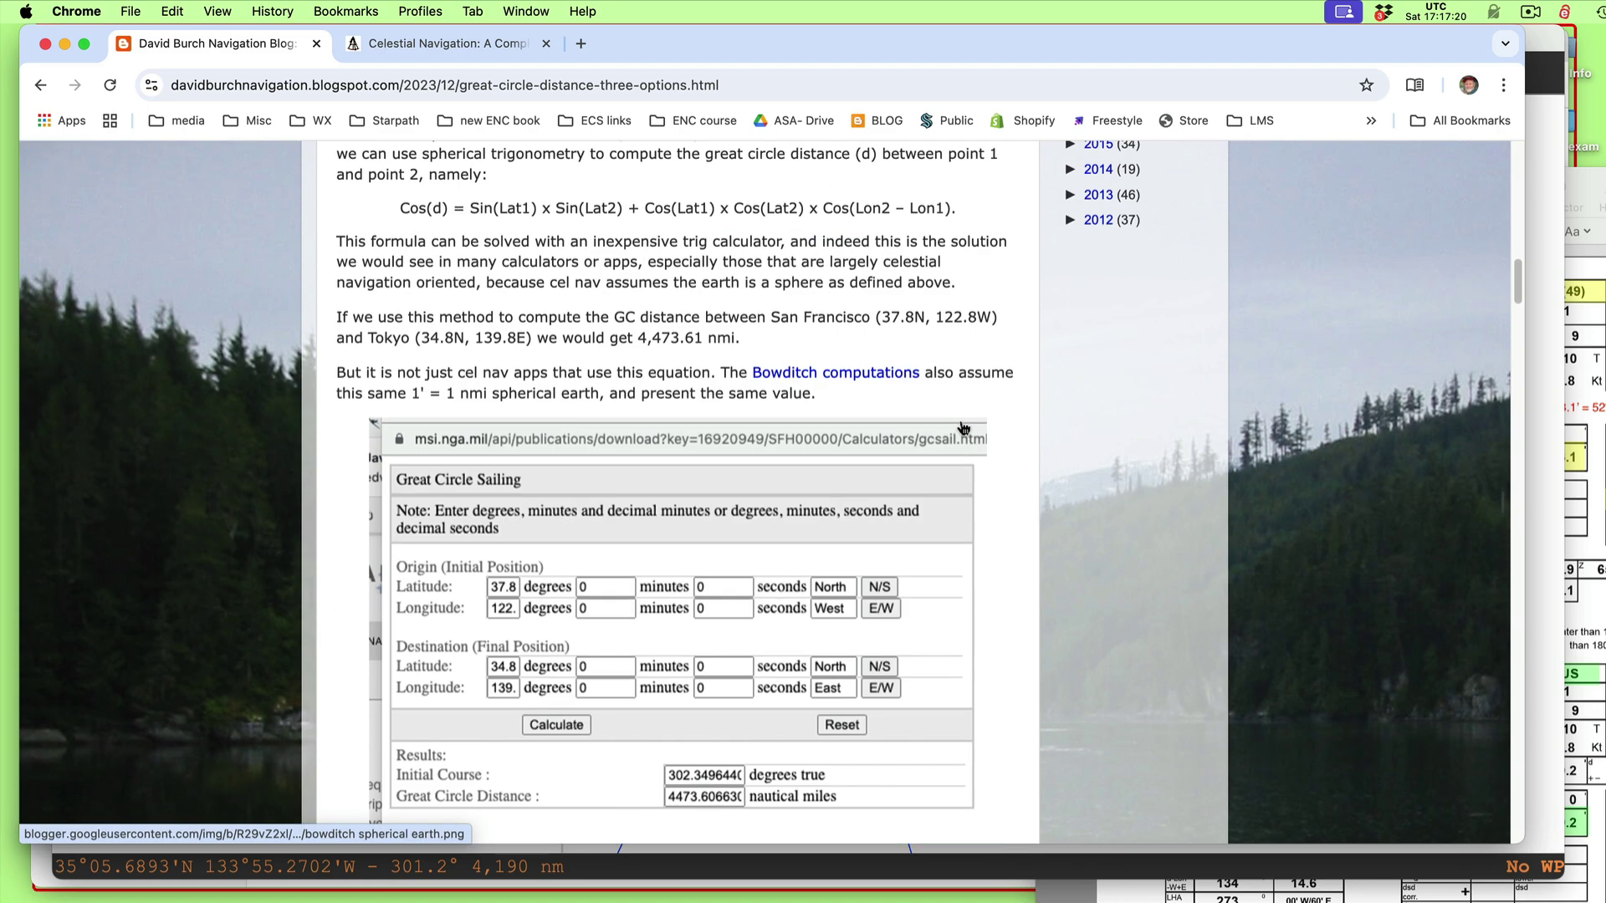
scroll(963, 428, "up", 1)
Bring the qtVlm chart window forward, nudge it into place, and open the qtVlm menu
left_click_drag(893, 34, 888, 900)
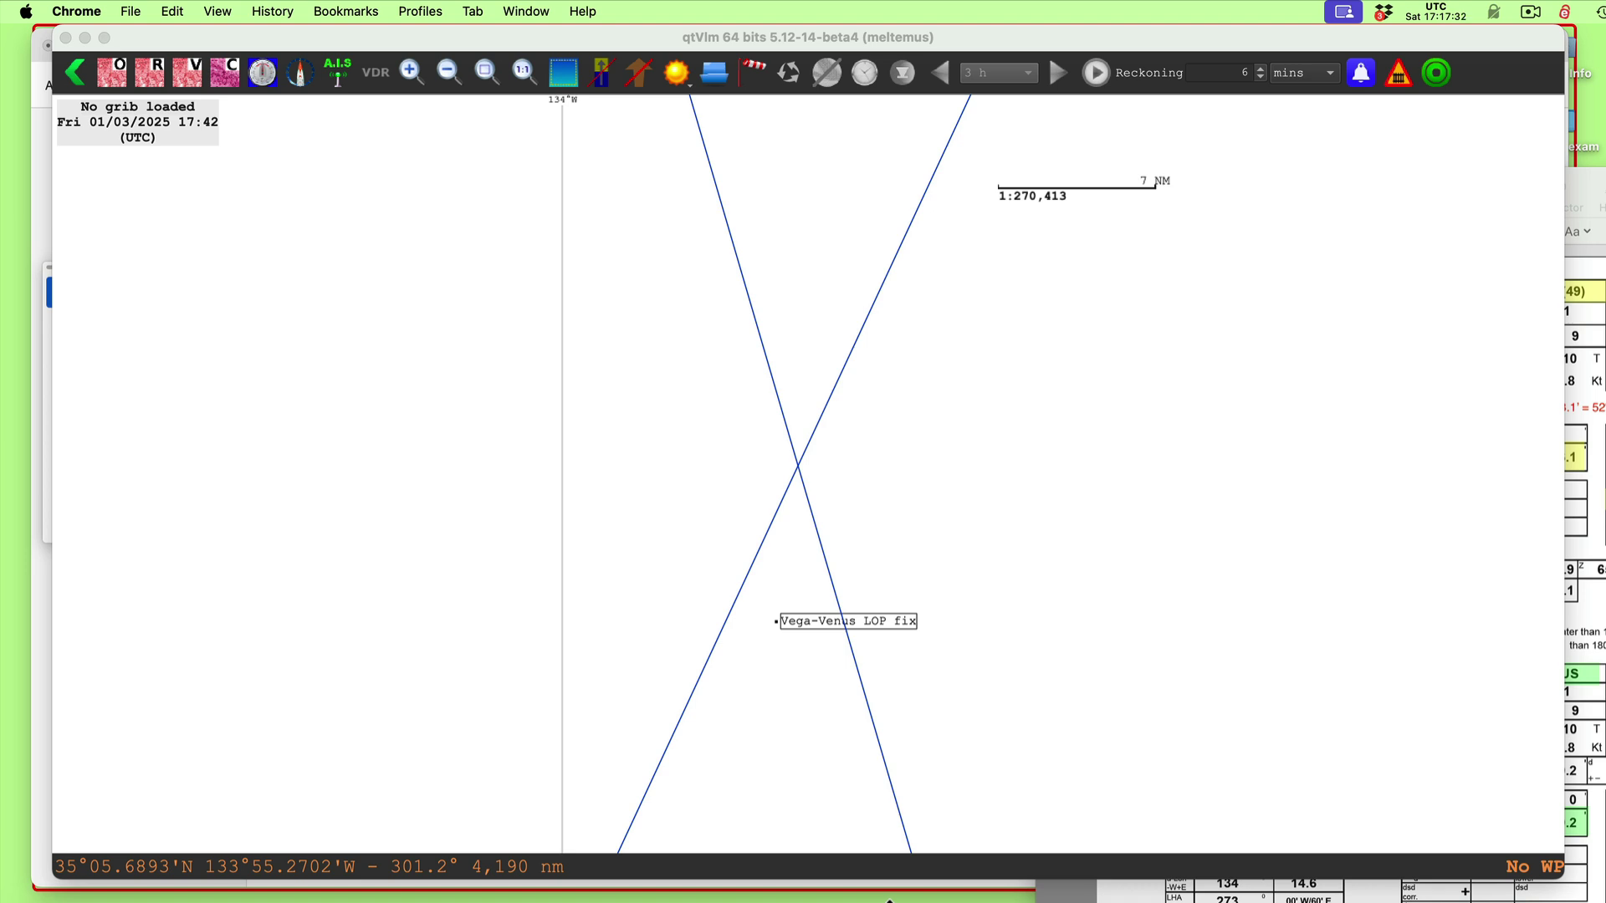
left_click(573, 34)
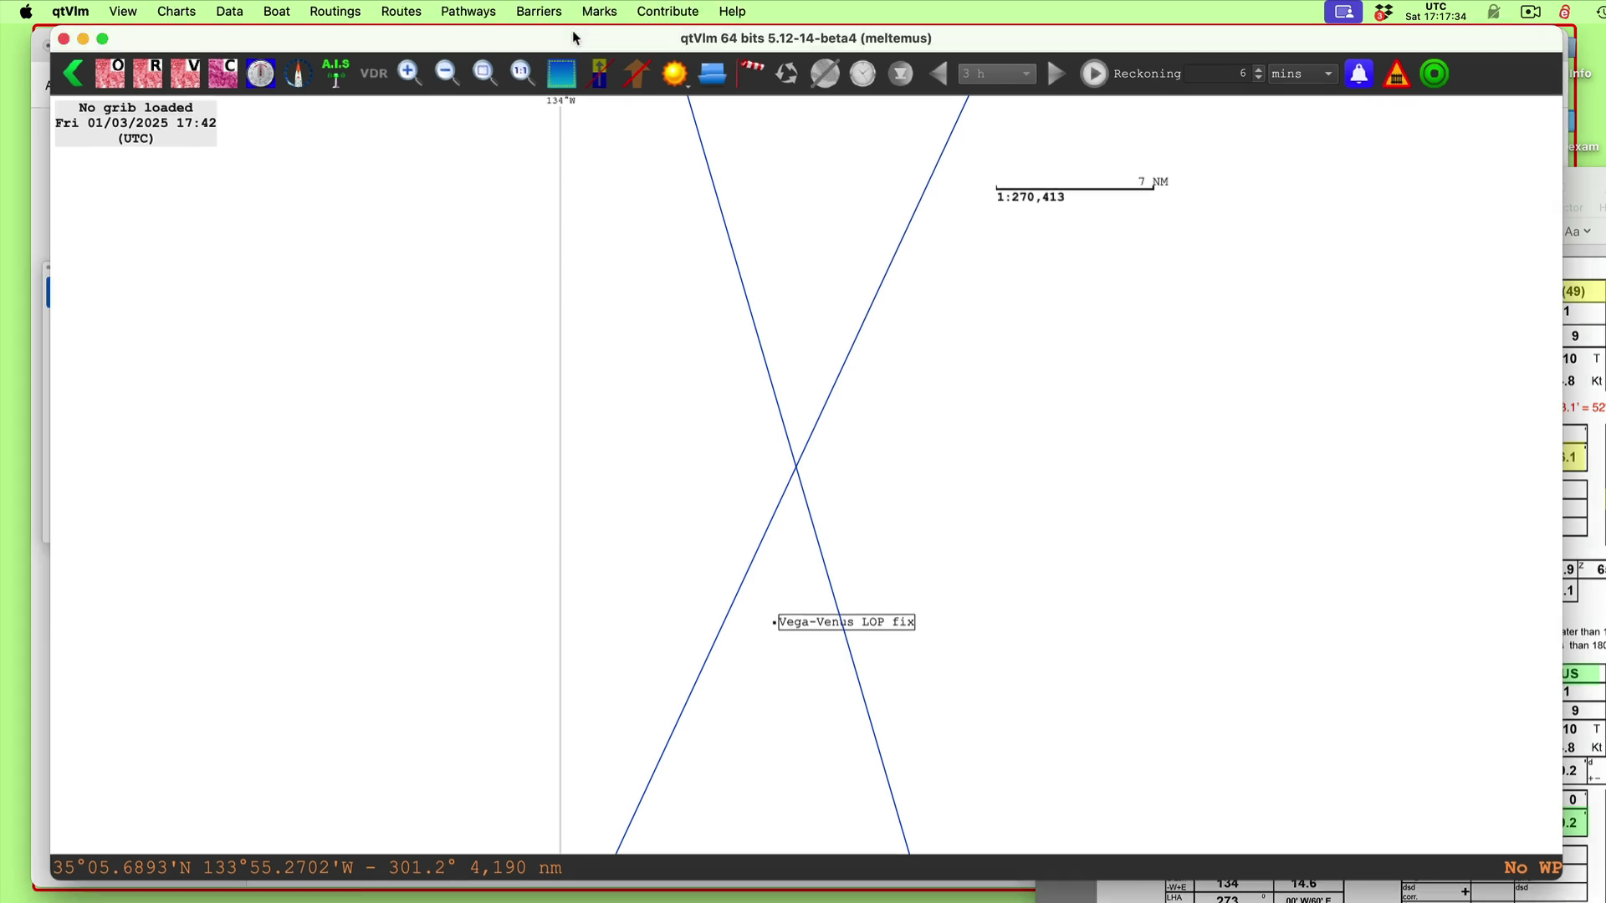
left_click_drag(572, 32, 563, 33)
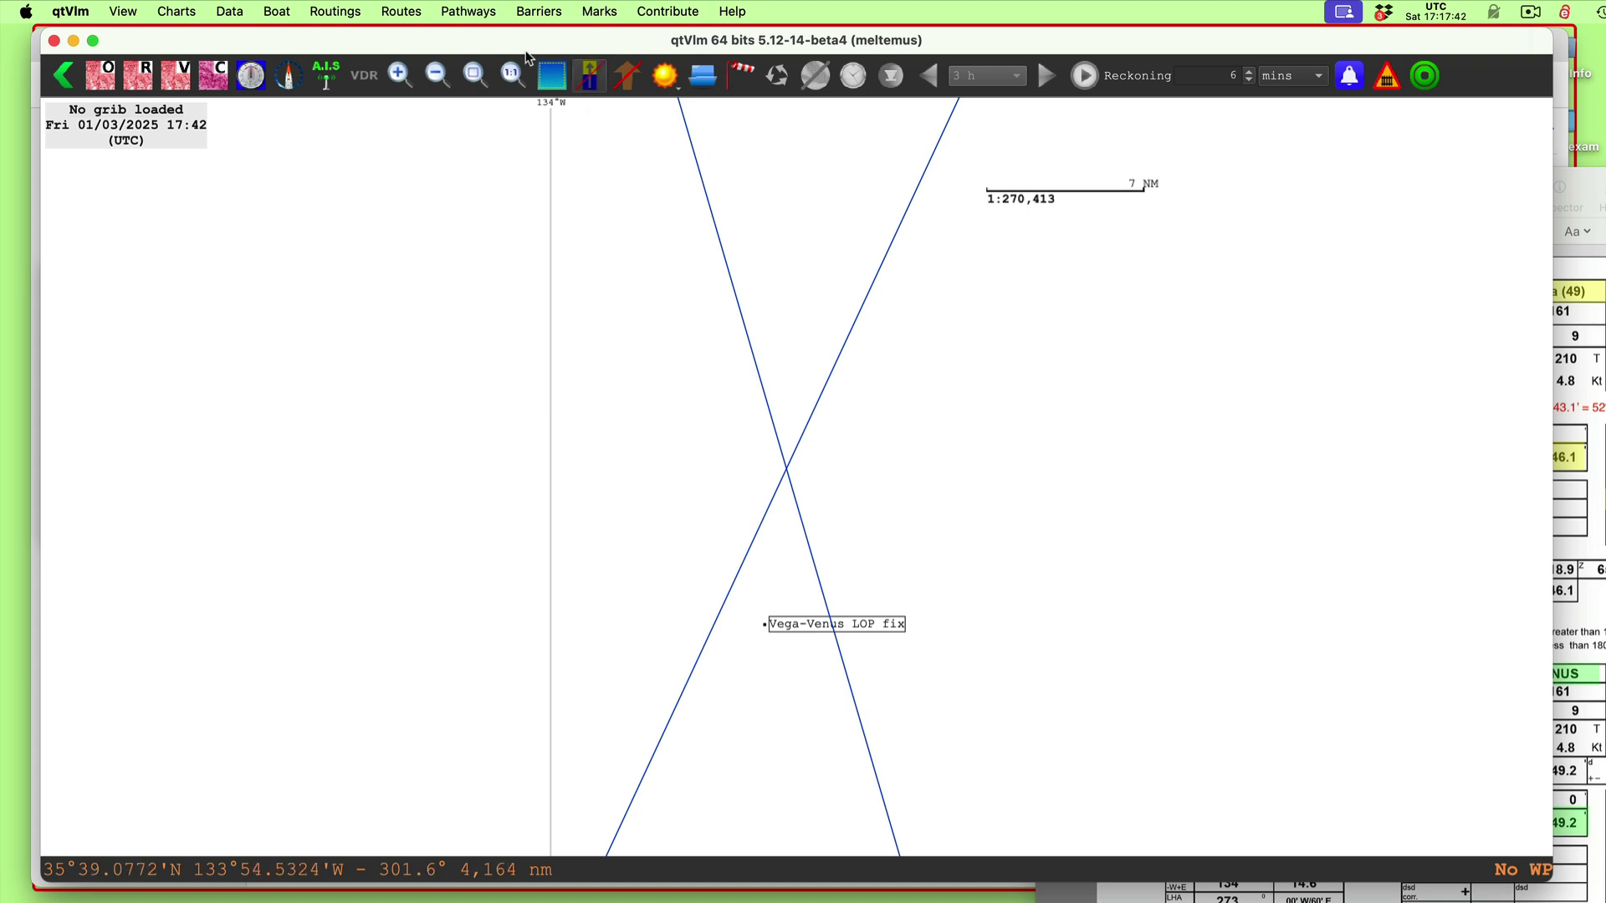
left_click_drag(354, 38, 351, 38)
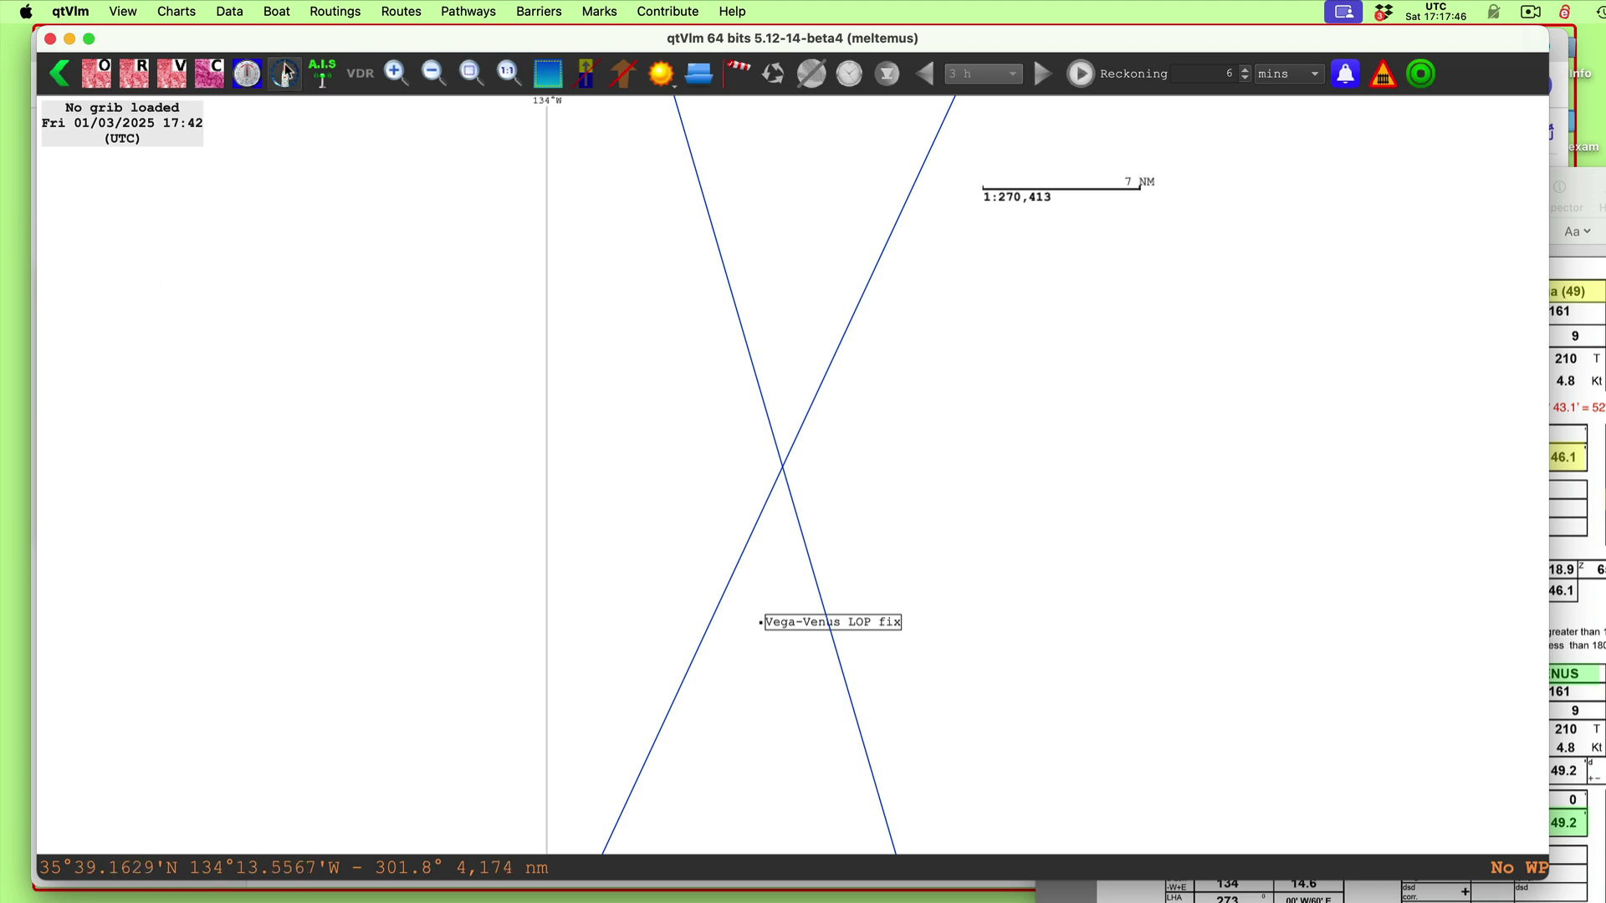
left_click(81, 17)
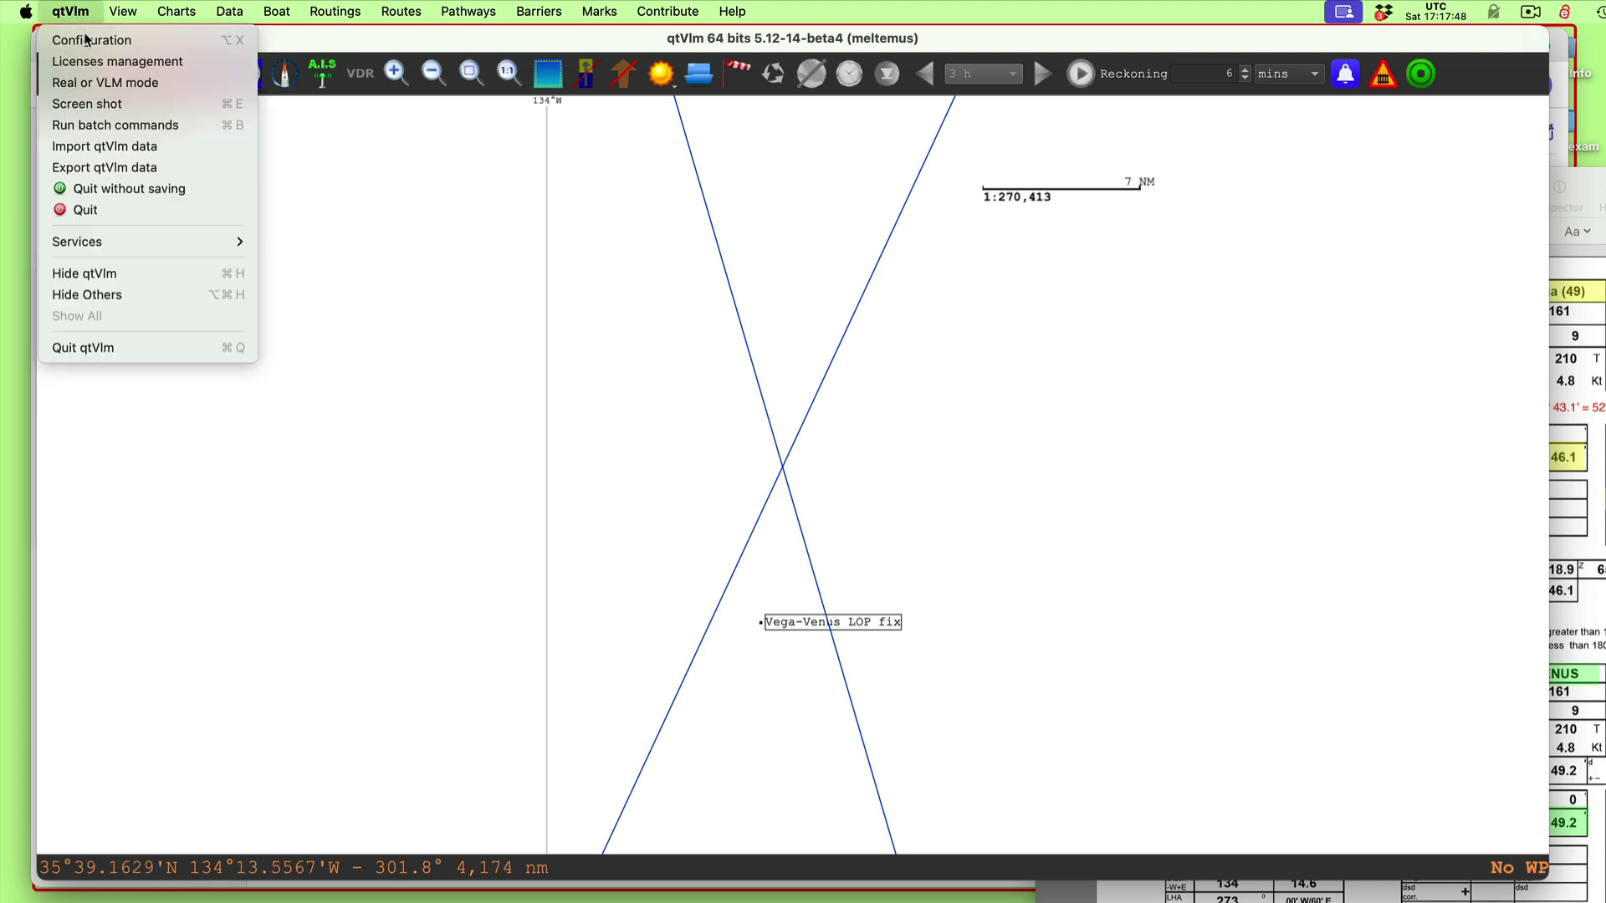
Change Earth radius from Average (recommended) to Celestial in Configuration's Advanced settings
left_click(87, 42)
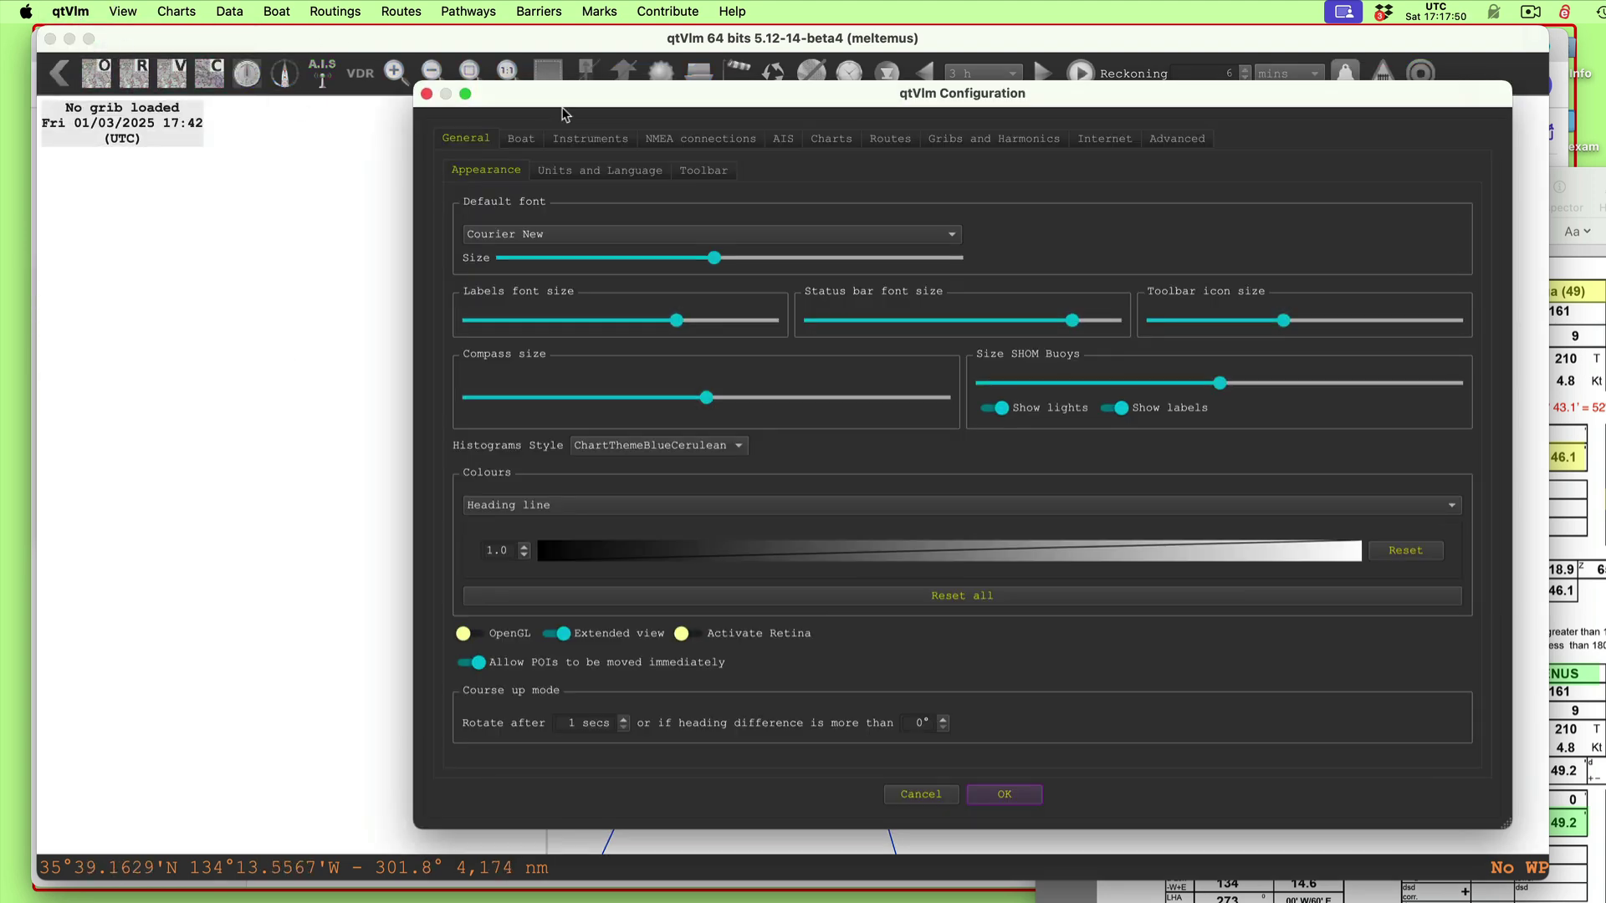
left_click(1200, 145)
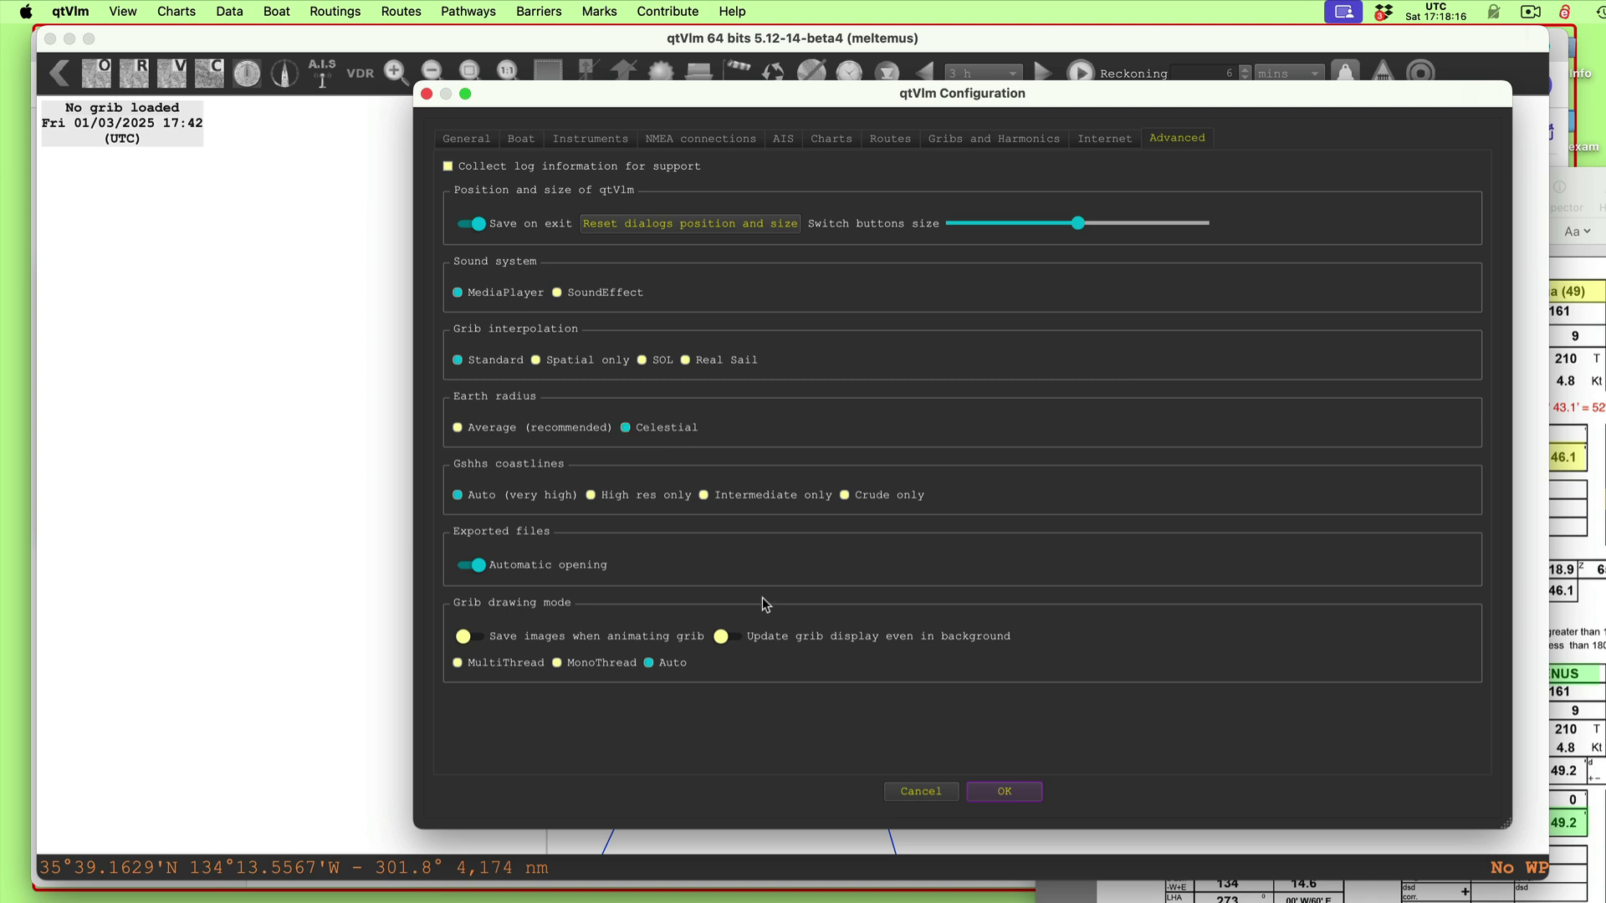
Apply the Celestial earth radius and zoom in on the Vega-Venus circle crossing
left_click(1006, 791)
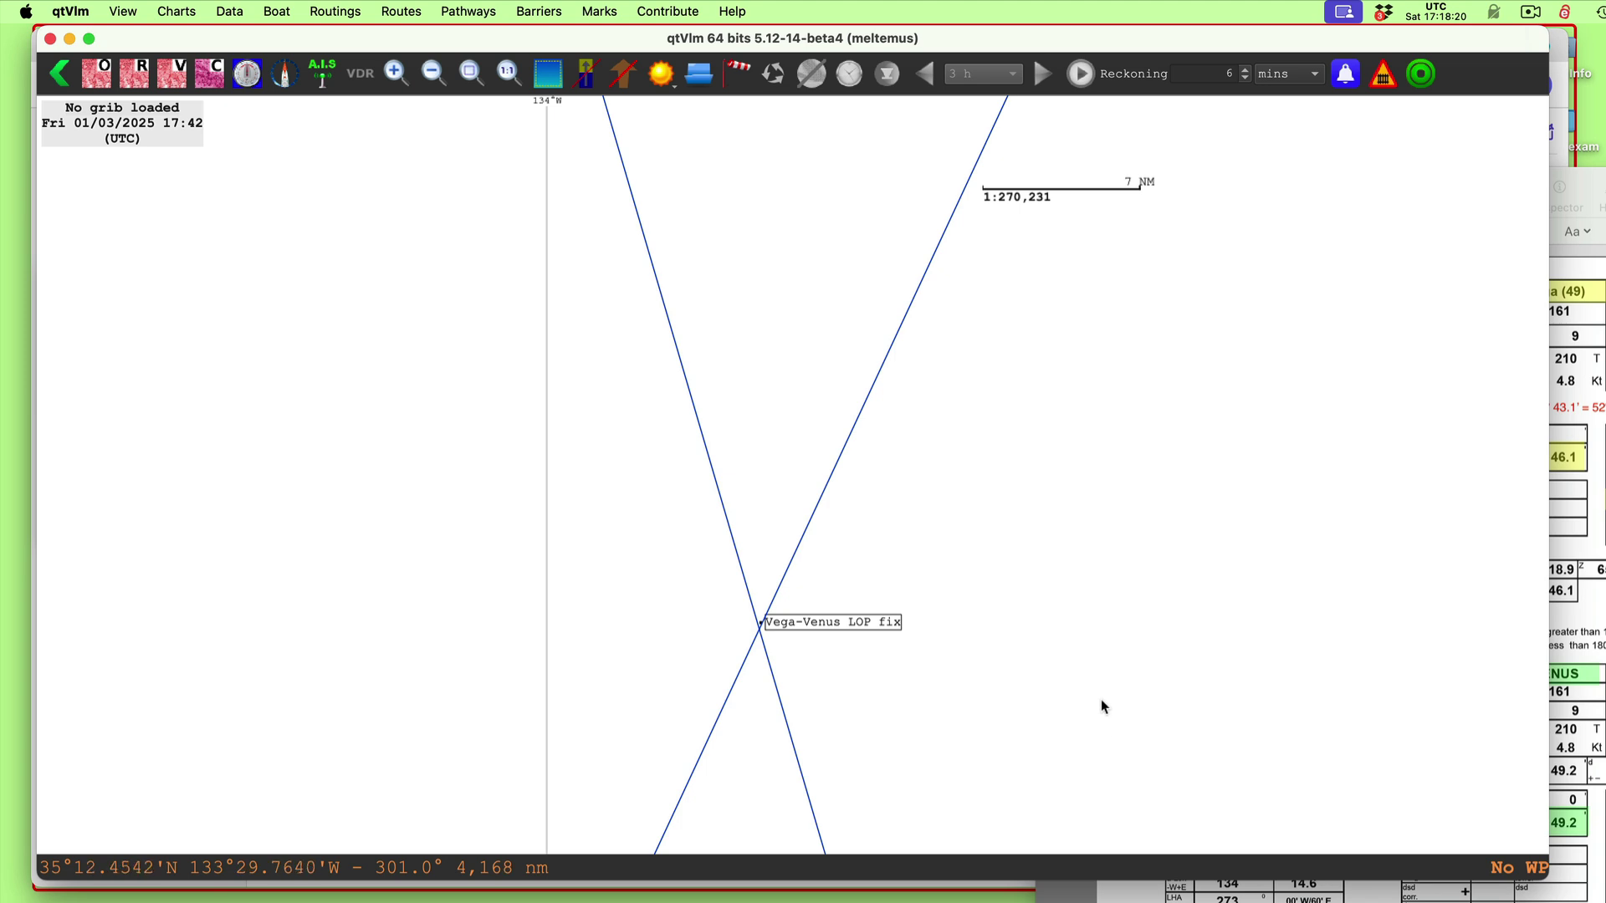
scroll(1087, 552, "up", 2)
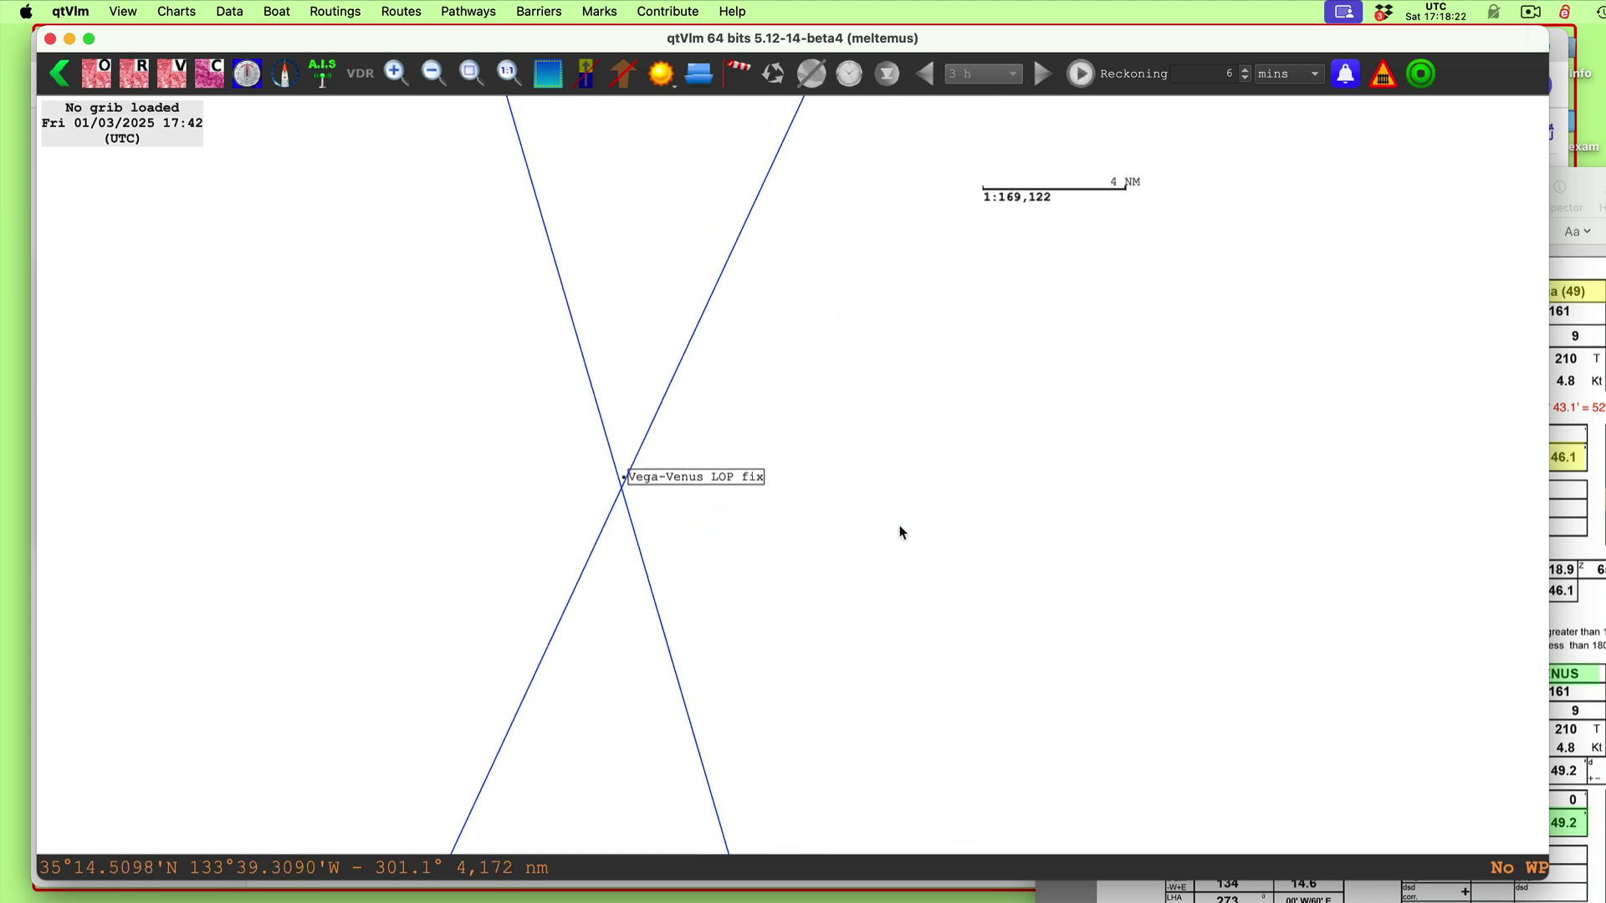
left_click_drag(886, 532, 1032, 494)
scroll(1079, 351, "up", 2)
scroll(972, 469, "up", 2)
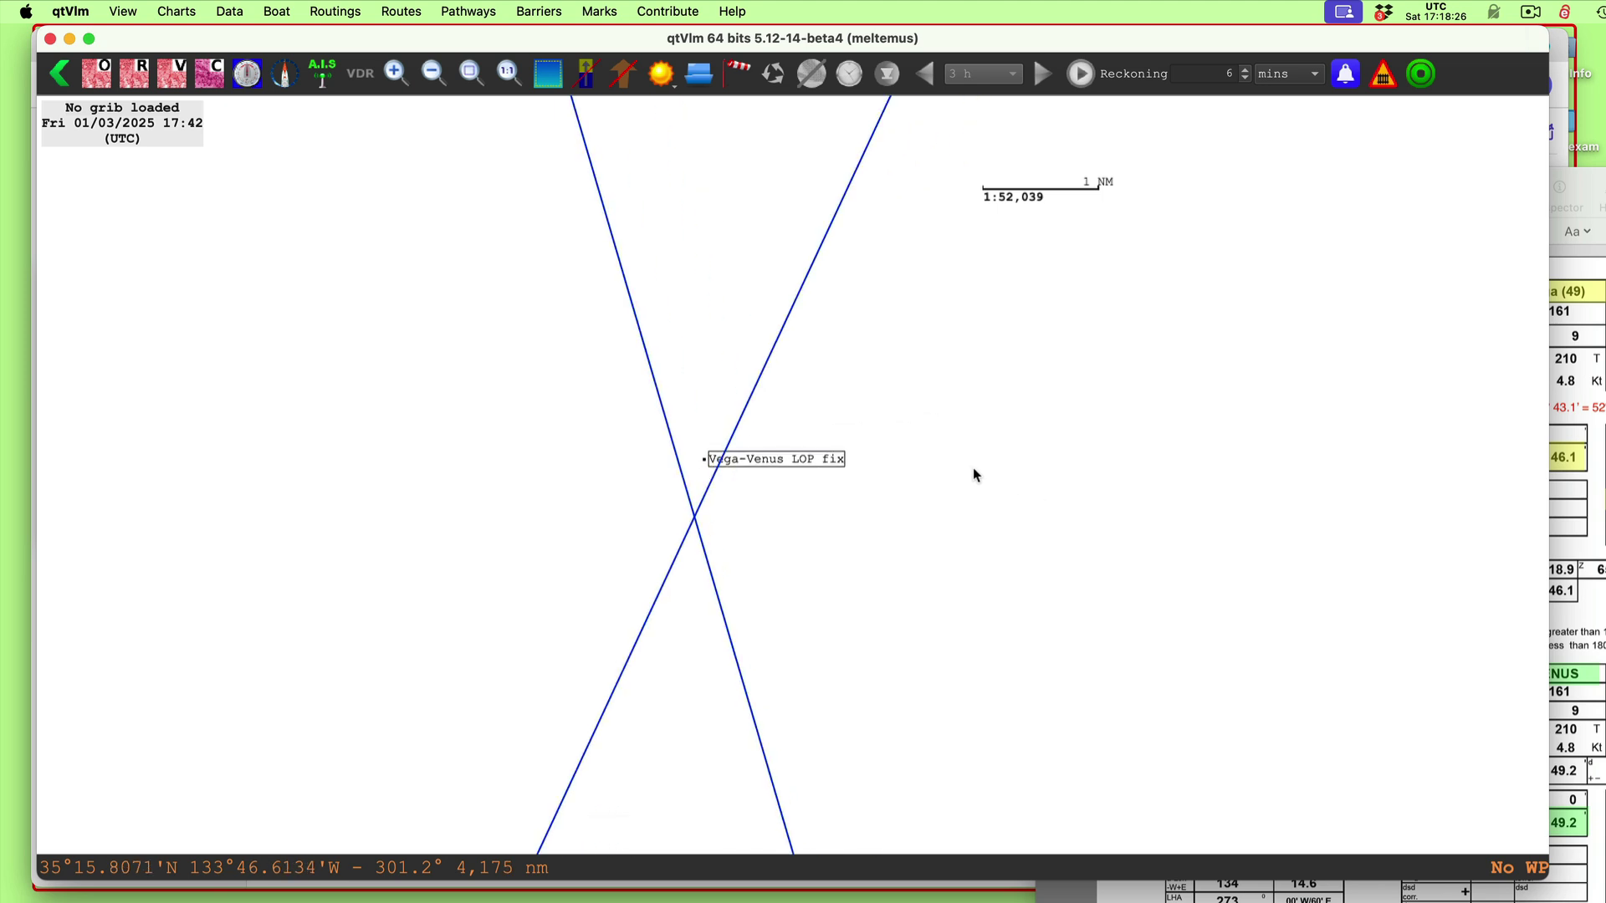
left_click_drag(793, 563, 845, 463)
scroll(845, 462, "up", 1)
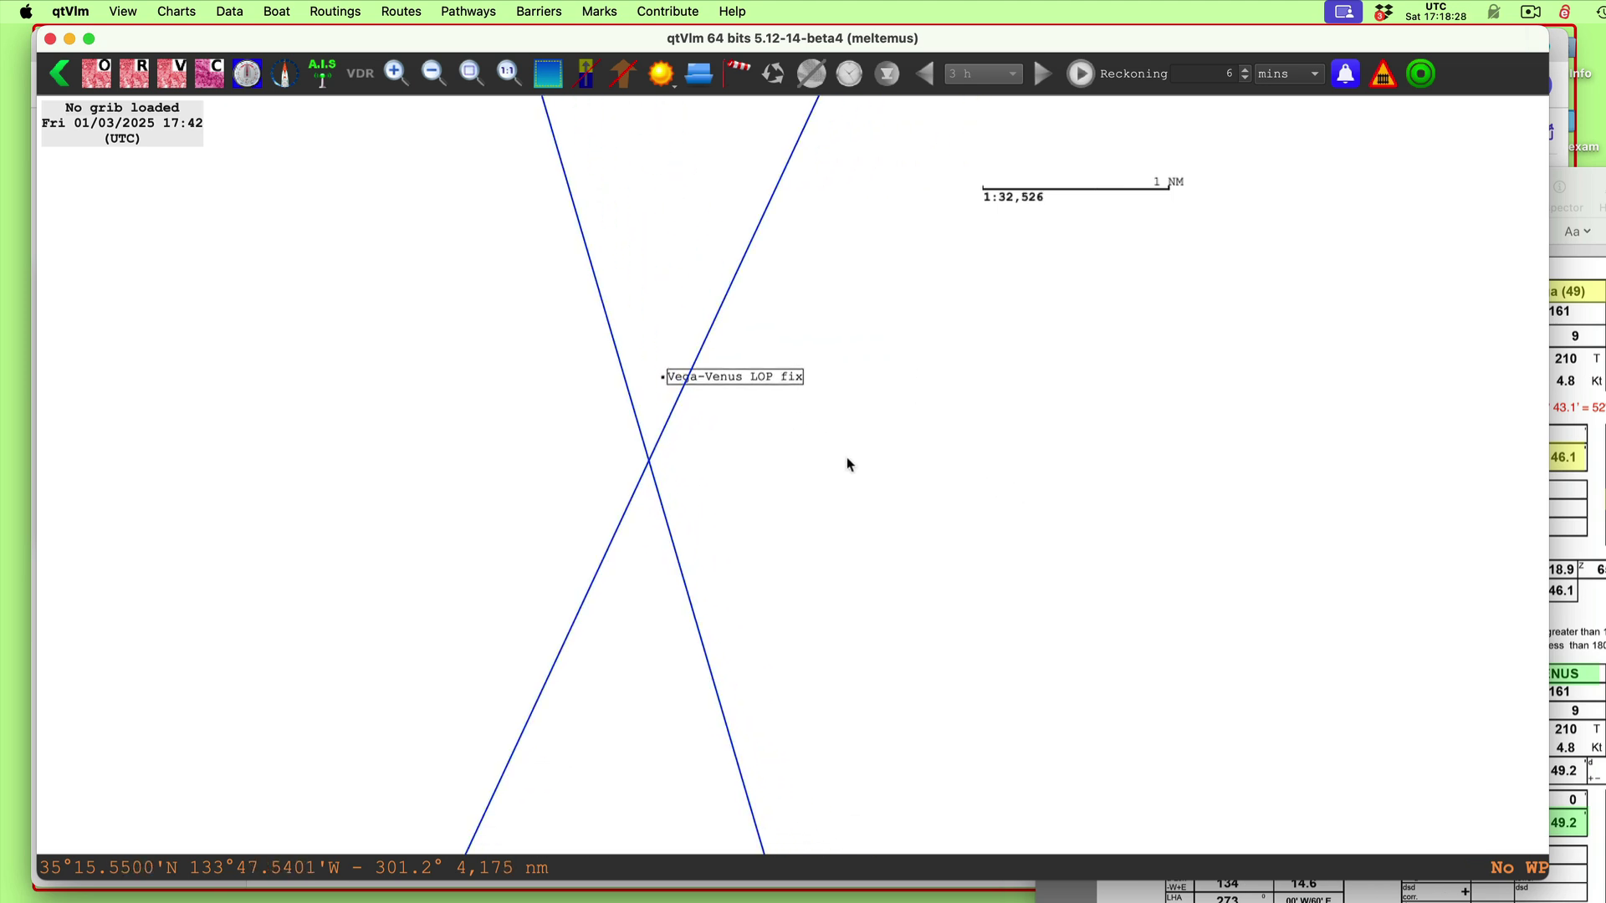
left_click_drag(946, 455, 1064, 505)
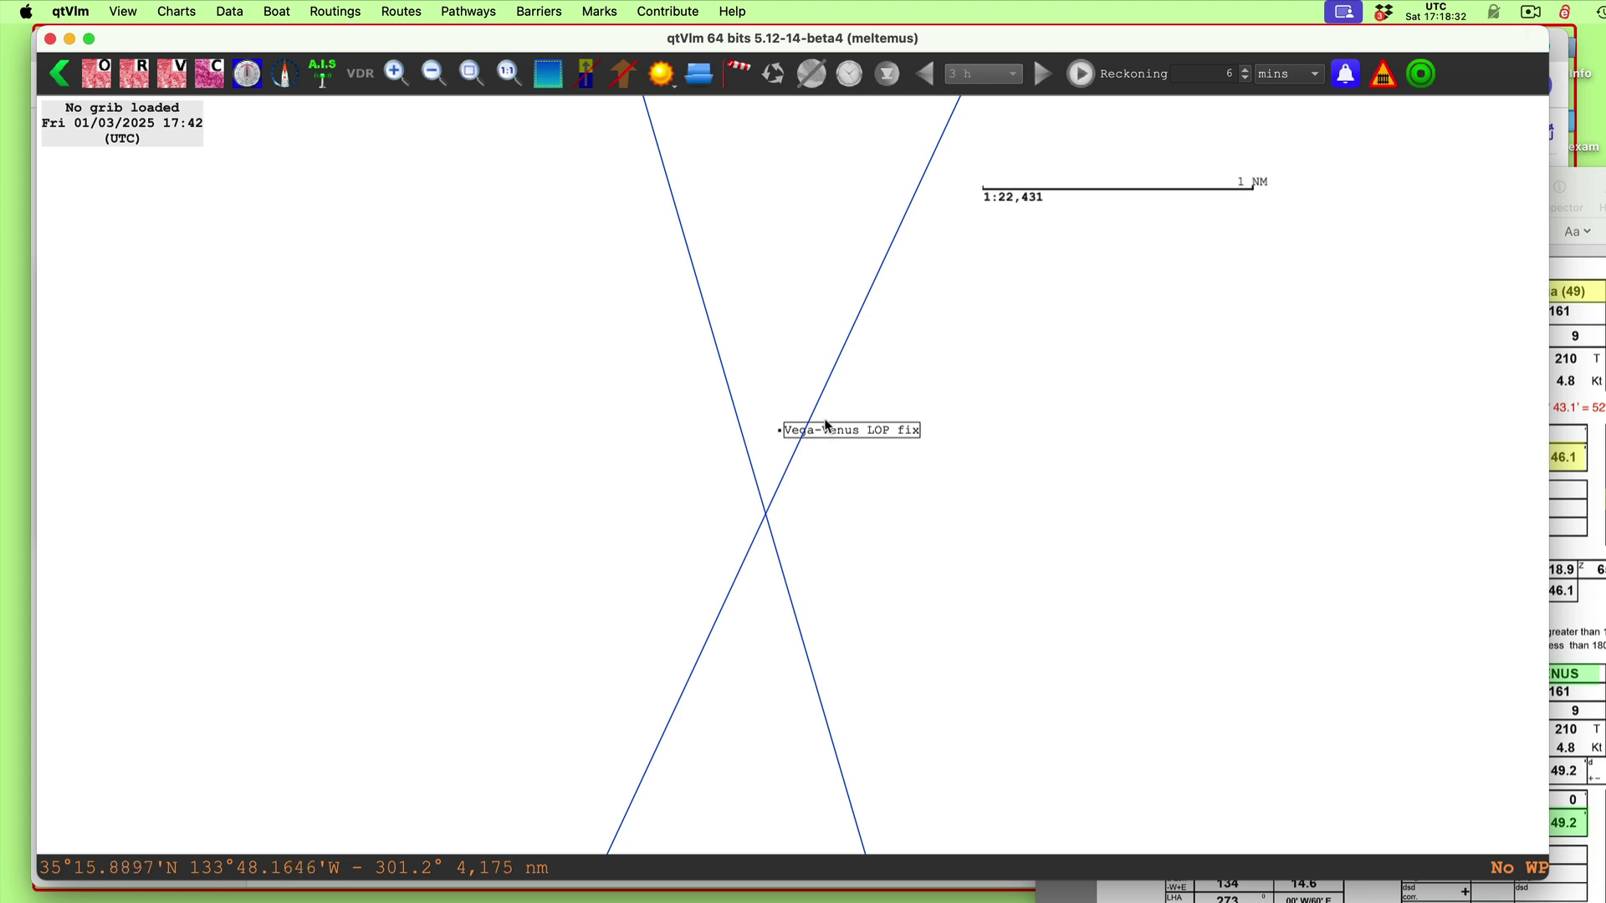
Measure with the Ruler tool from the circle crossing to the fix mark: about 0.36 NM
right_click(786, 520)
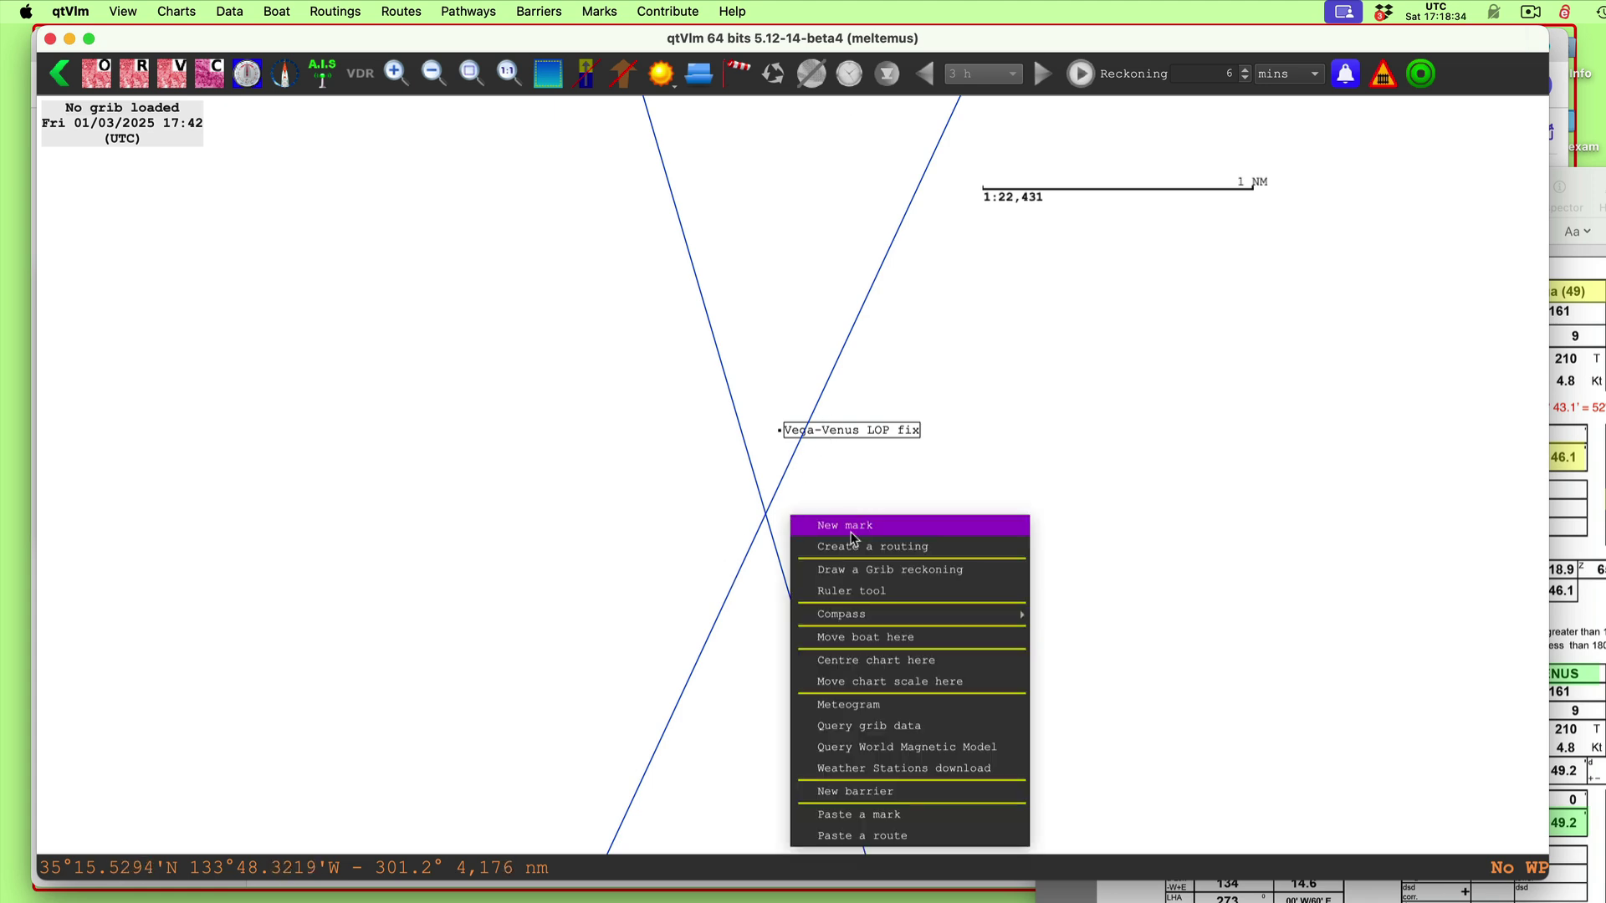
left_click(863, 597)
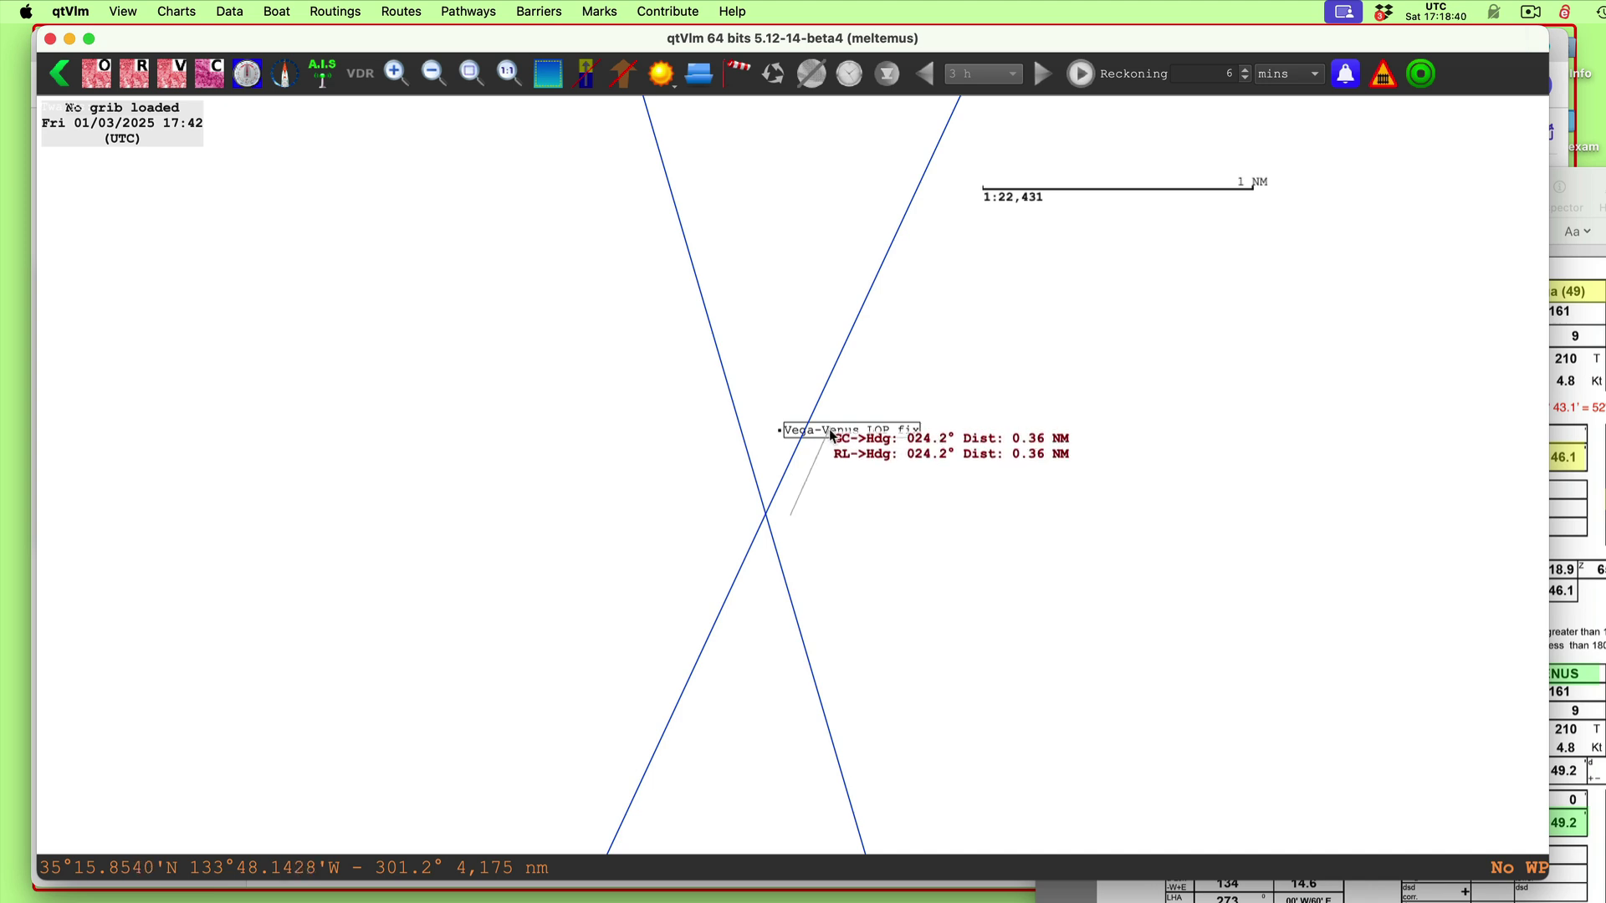
left_click(896, 590)
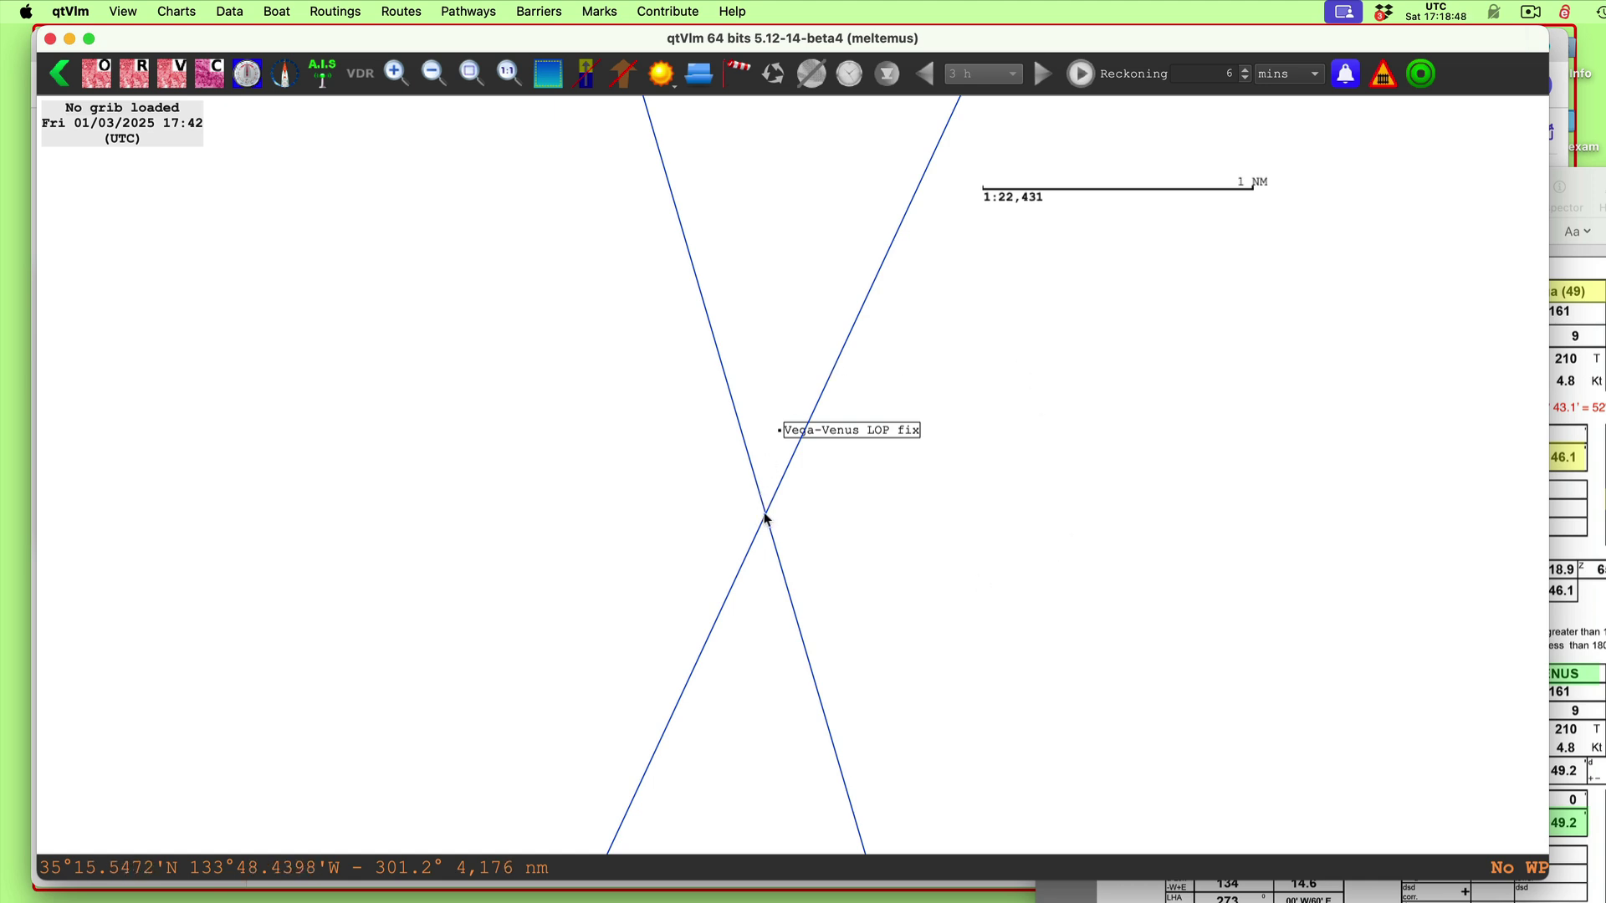
mouse_move(853, 435)
key("super+Tab")
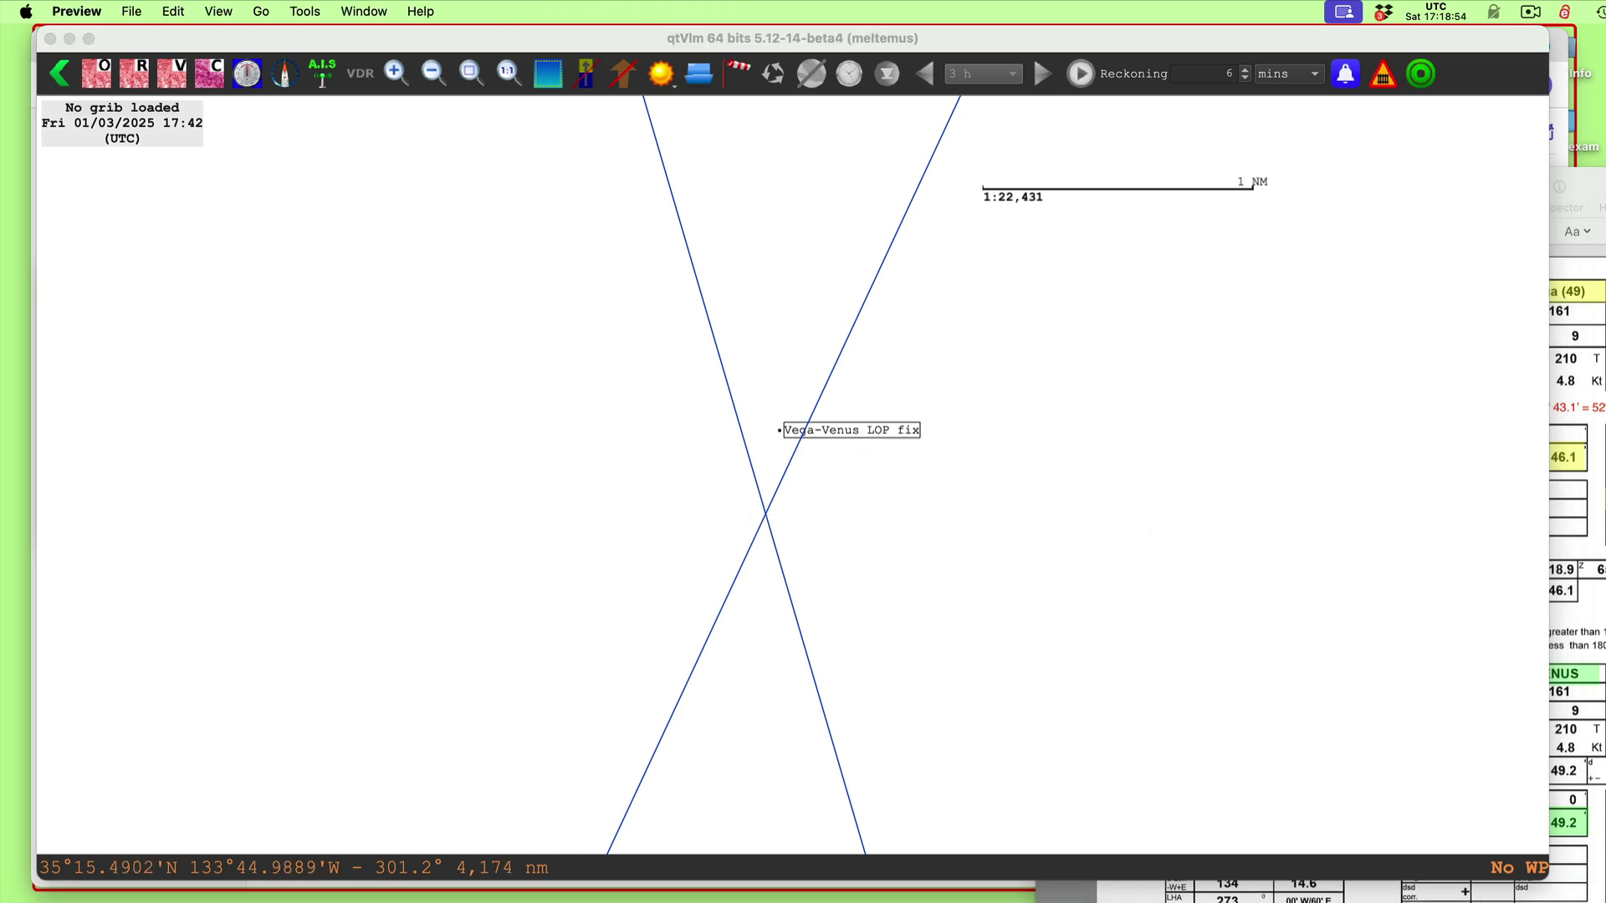
left_click_drag(1413, 303, 968, 216)
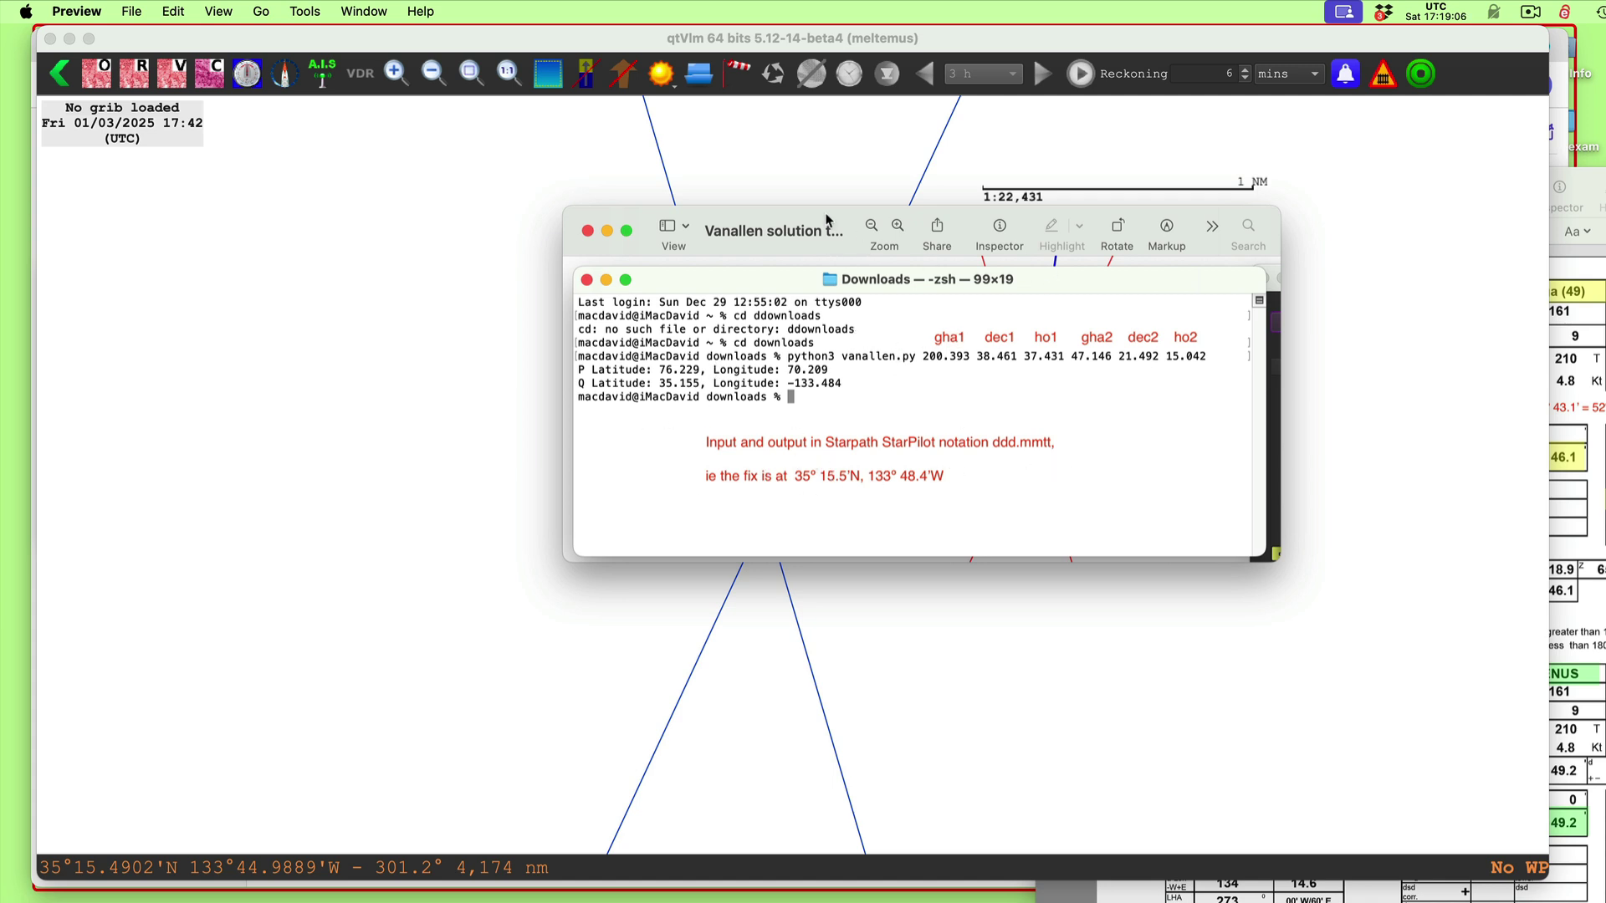
left_click_drag(826, 220, 833, 215)
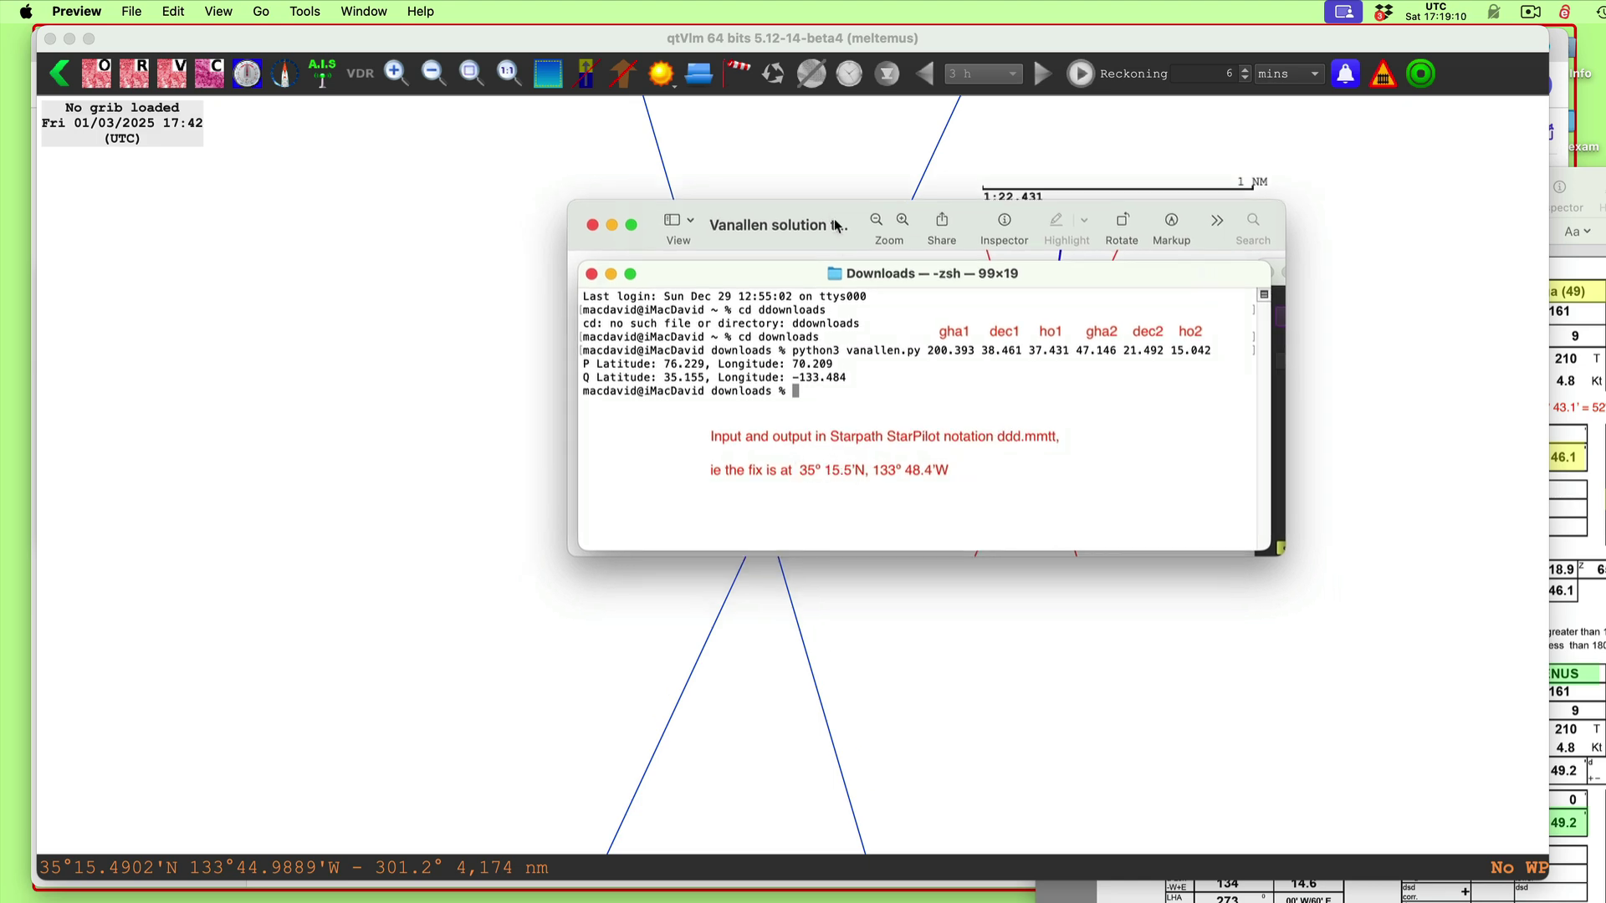
key("super+w")
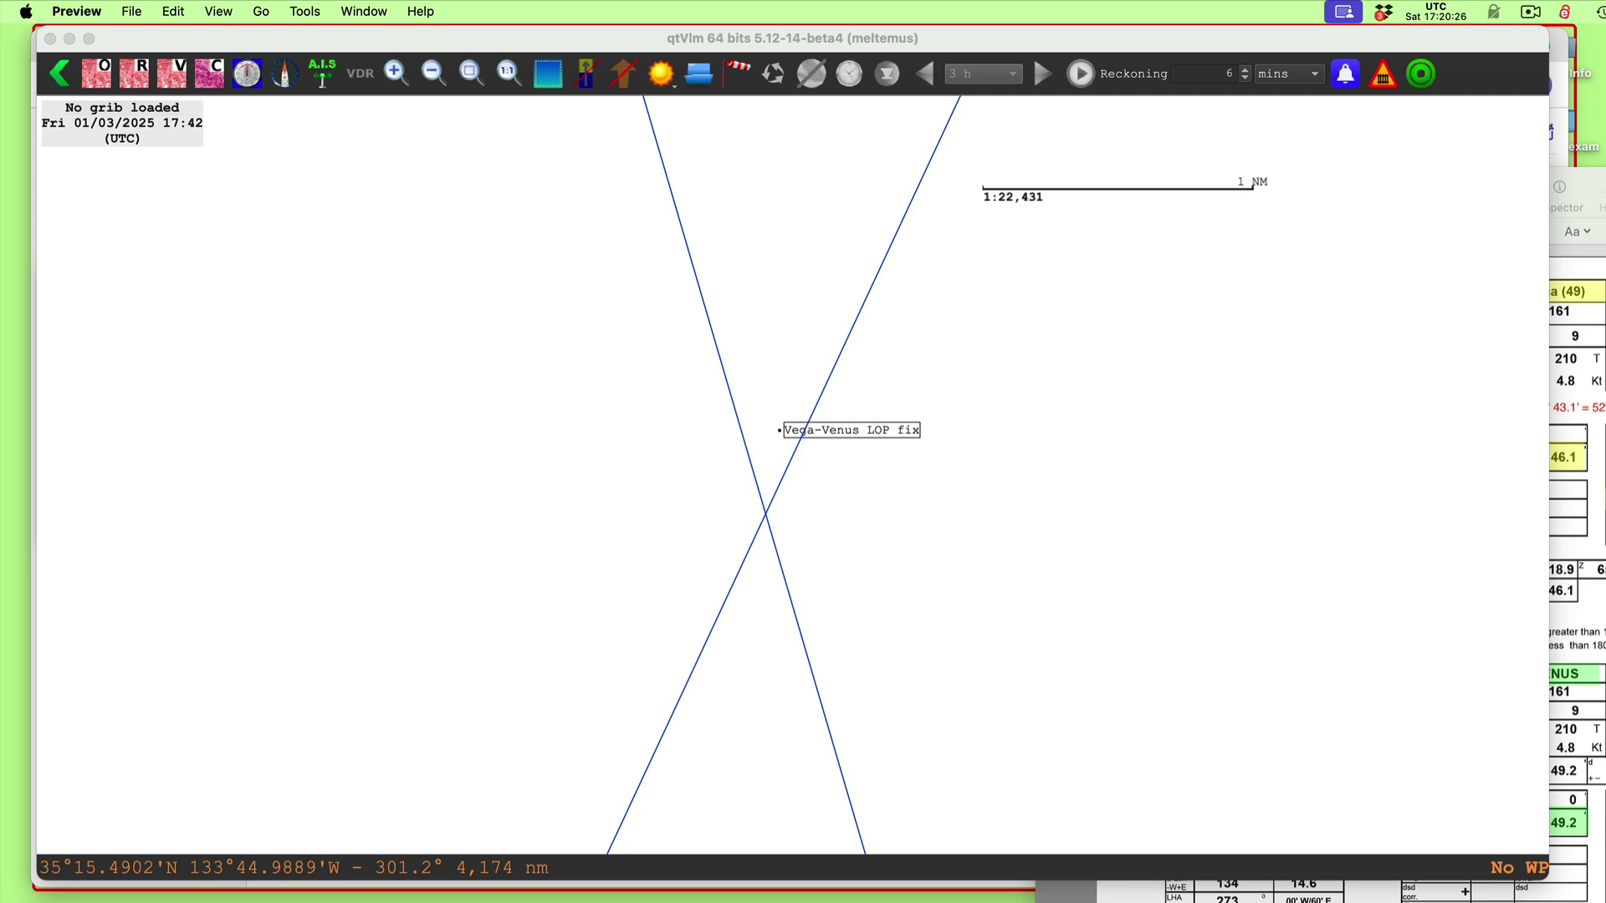
Switch to Cicles fix procedure.rtf in TextEdit and place the cursor at the end of step 1
key("super+Tab")
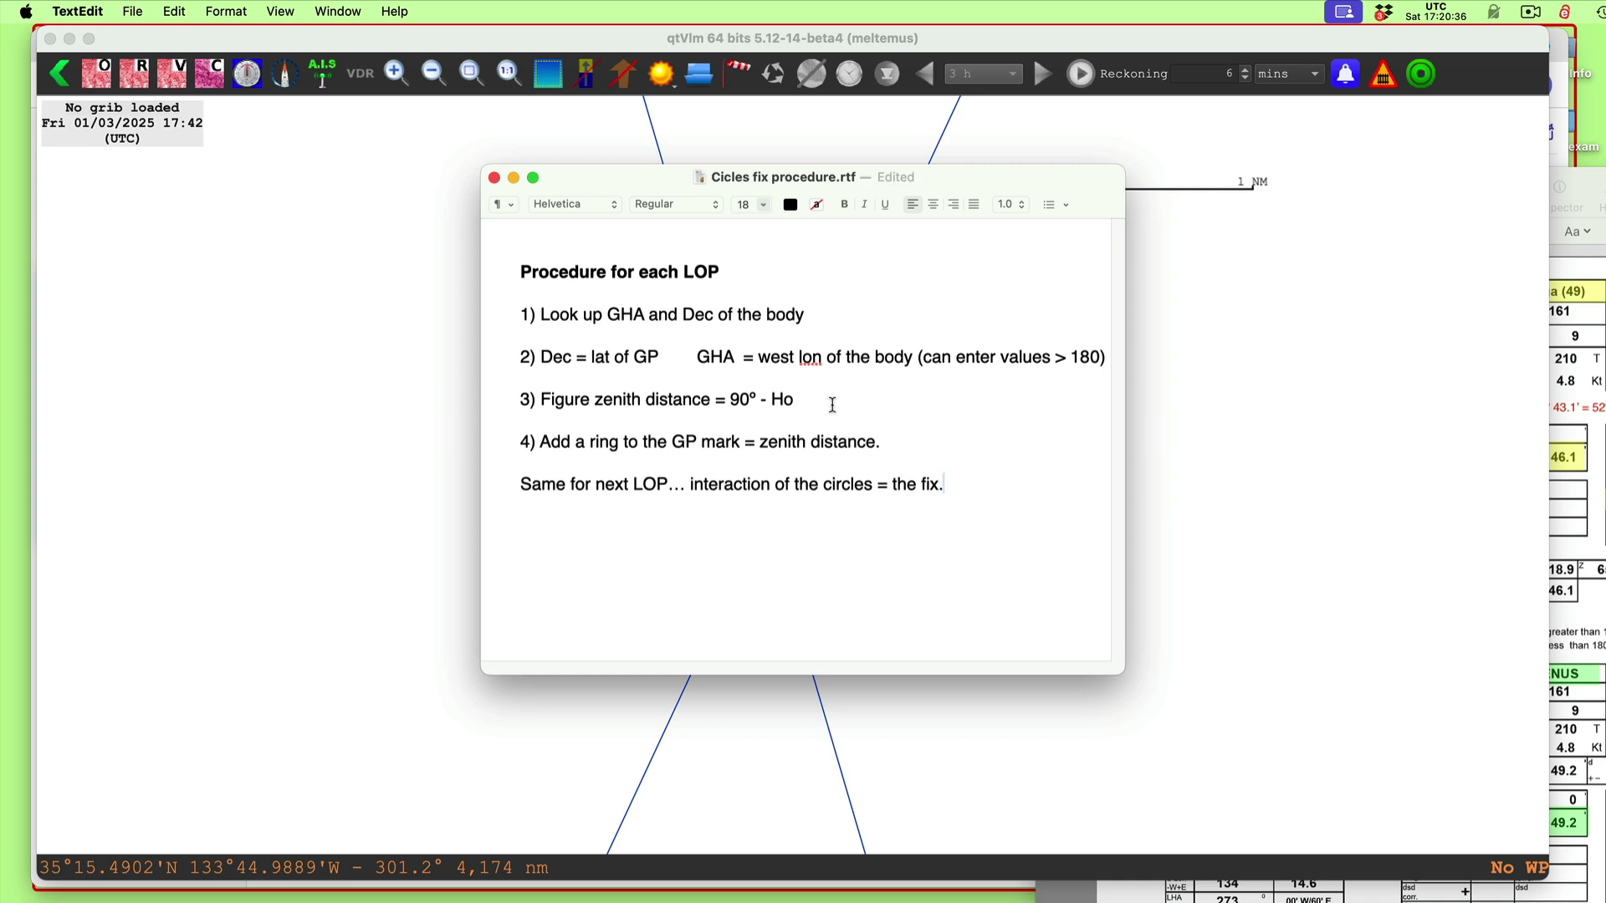
left_click(816, 314)
Move the Vega-Venus worksheet to the right and position the procedure notes window beside it
left_click(1553, 172)
left_click_drag(1553, 169, 1517, 130)
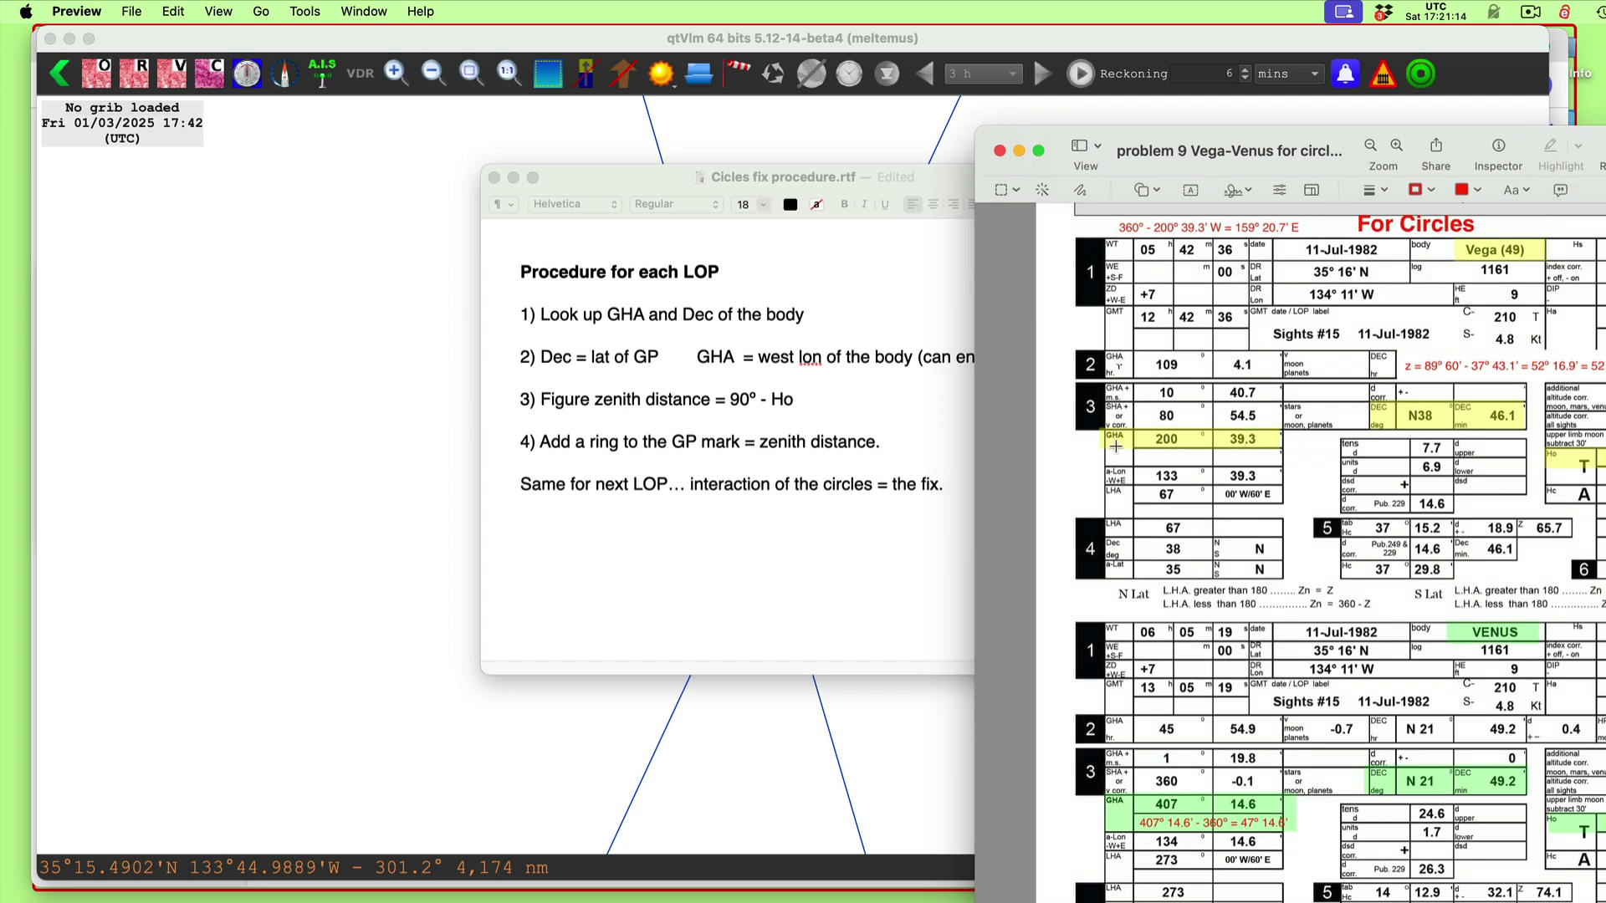
left_click_drag(1041, 142, 1220, 142)
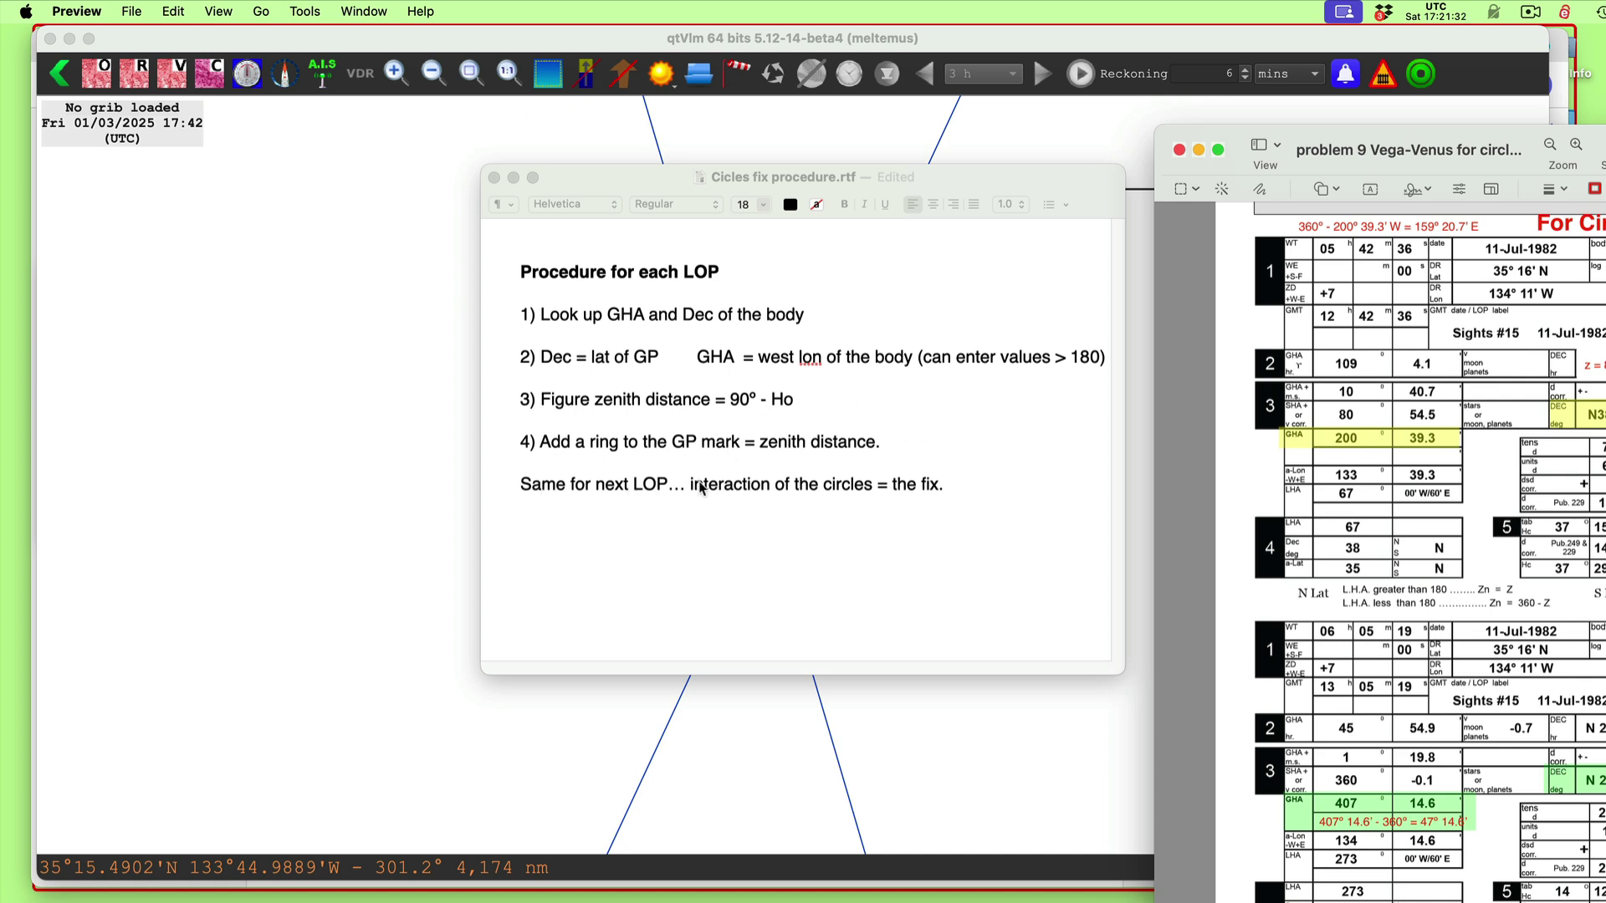
left_click_drag(1071, 178, 1043, 152)
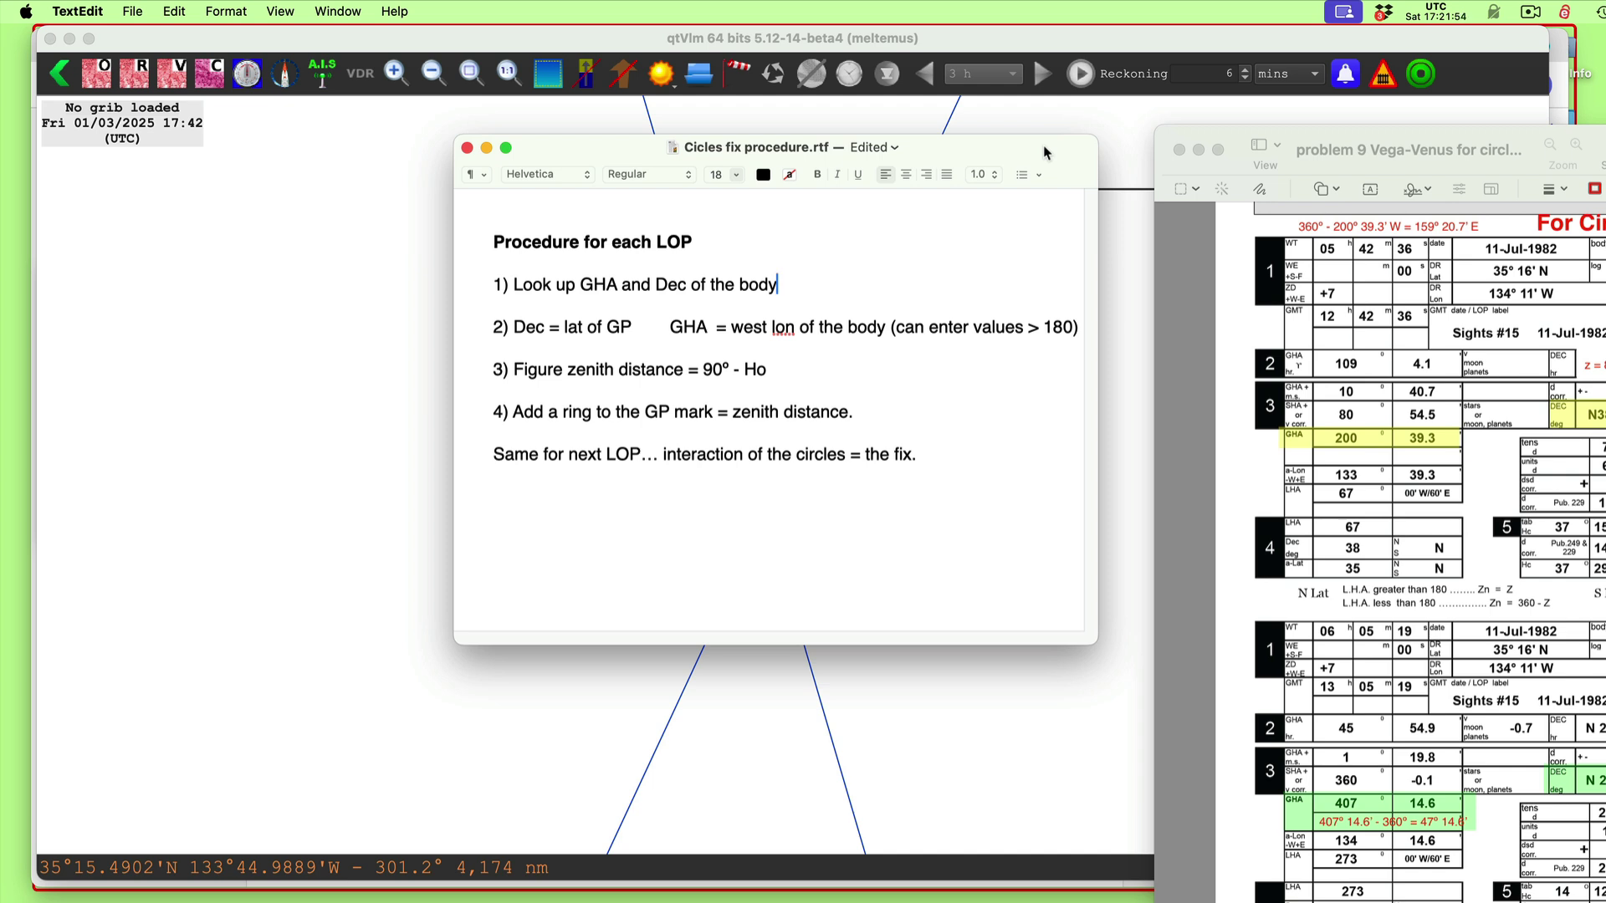
mouse_move(975, 154)
left_mouse_down()
mouse_move(908, 294)
mouse_move(987, 168)
left_mouse_up()
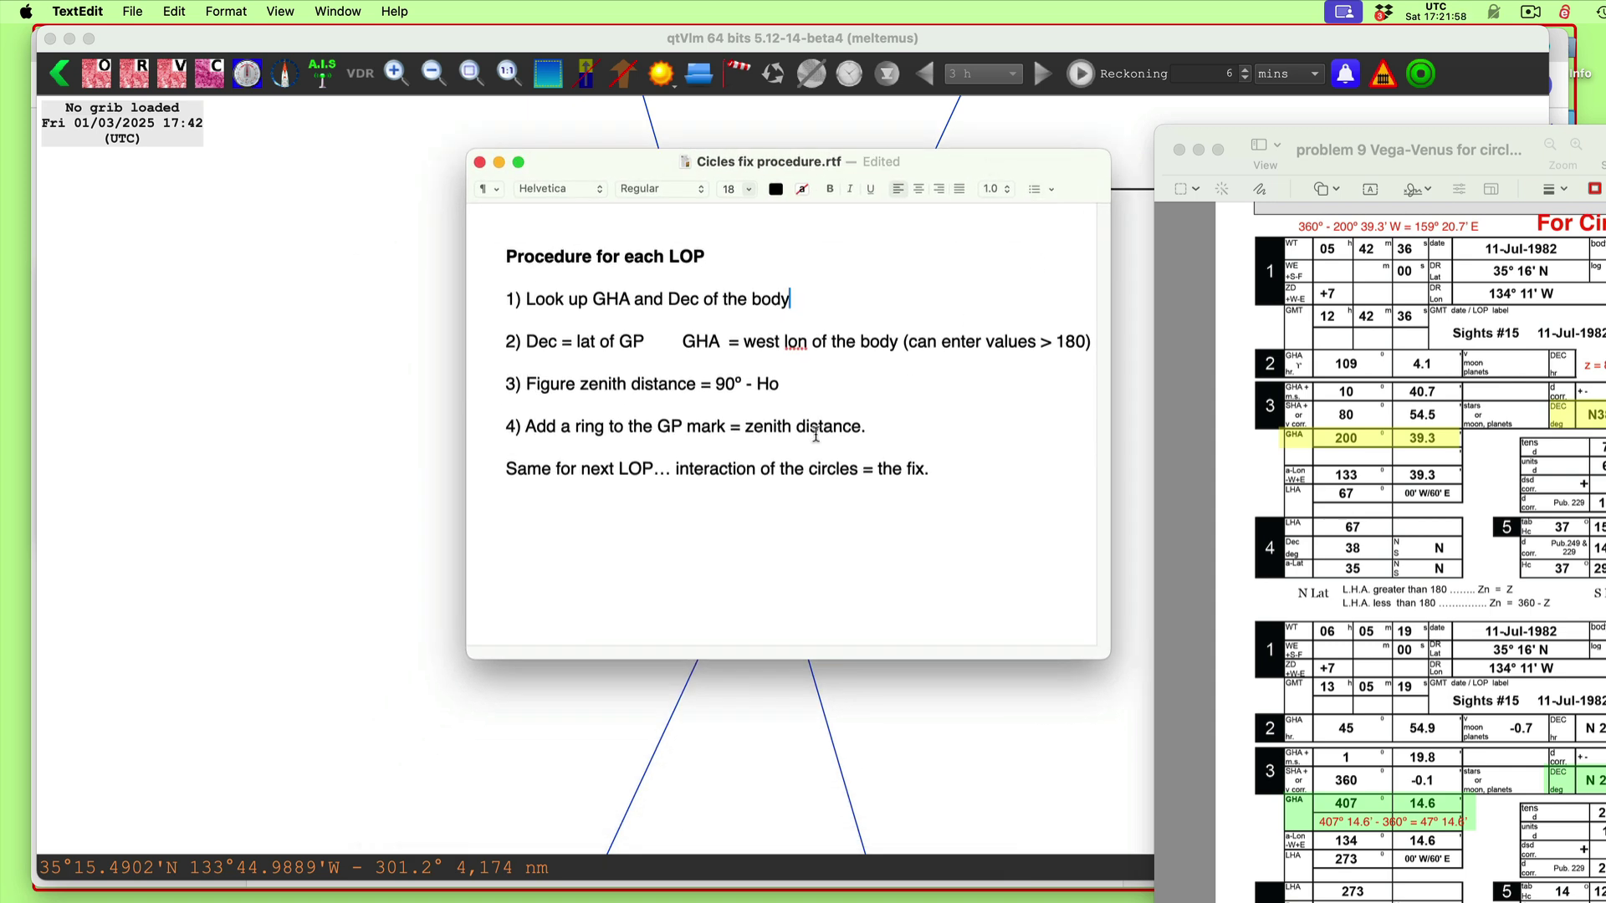